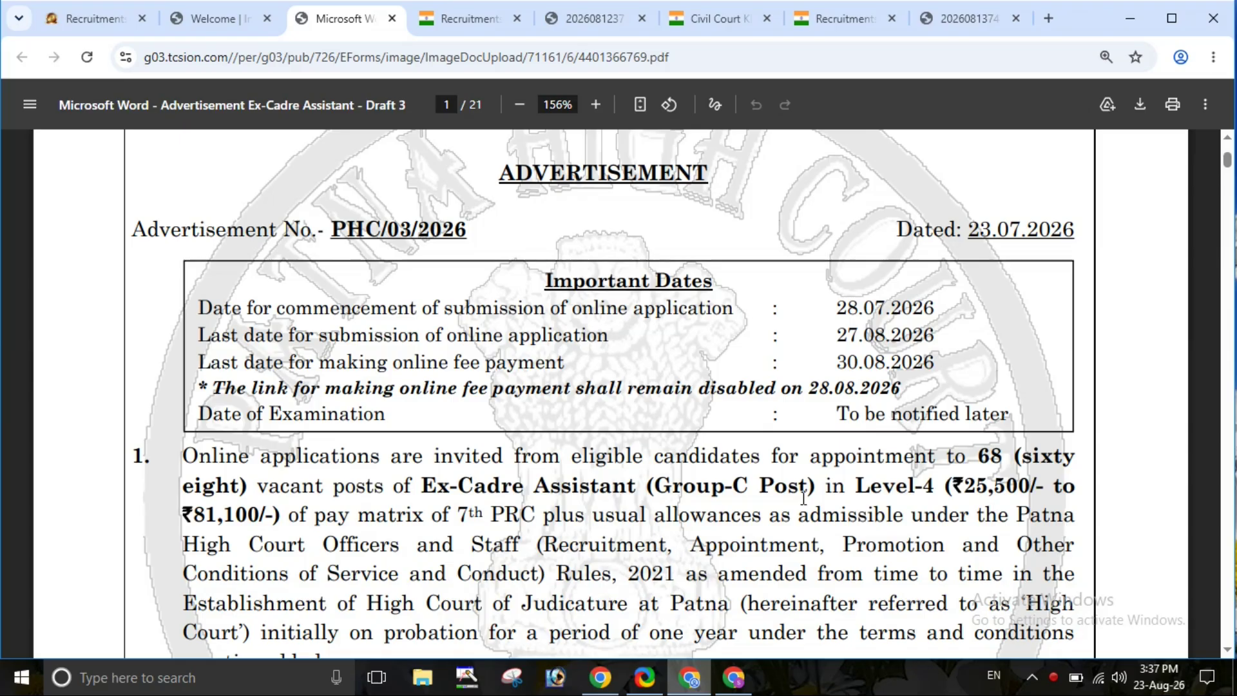
Open the Ex-Cadre Assistant registration form from the recruitment welcome page and dismiss its instructions notice
click(212, 20)
scroll(906, 445, down, 3)
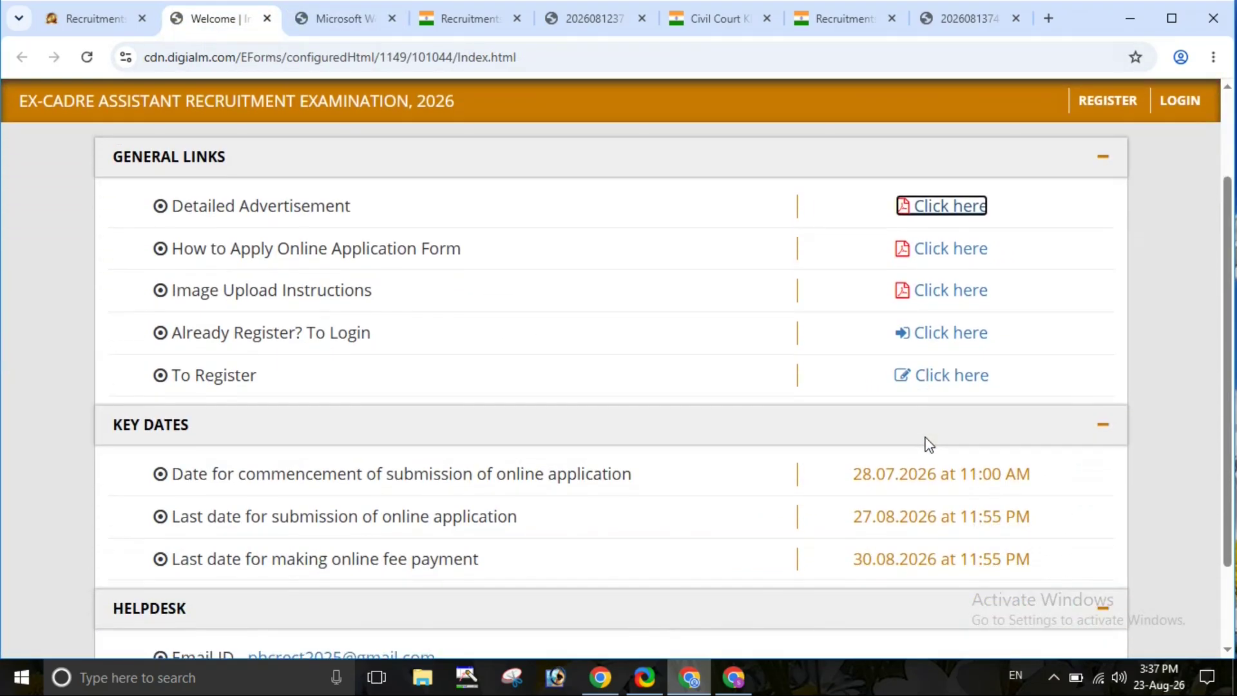
scroll(924, 442, up, 1)
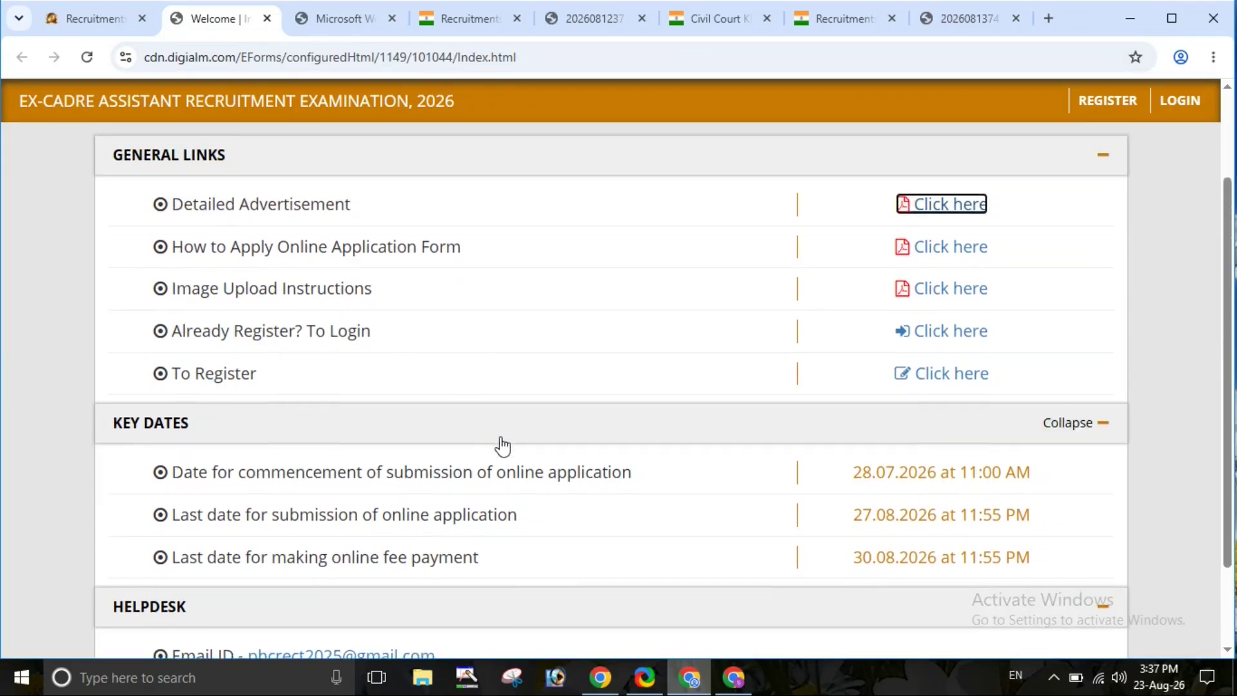
scroll(451, 425, down, 1)
drag(181, 344, 274, 352)
click(392, 346)
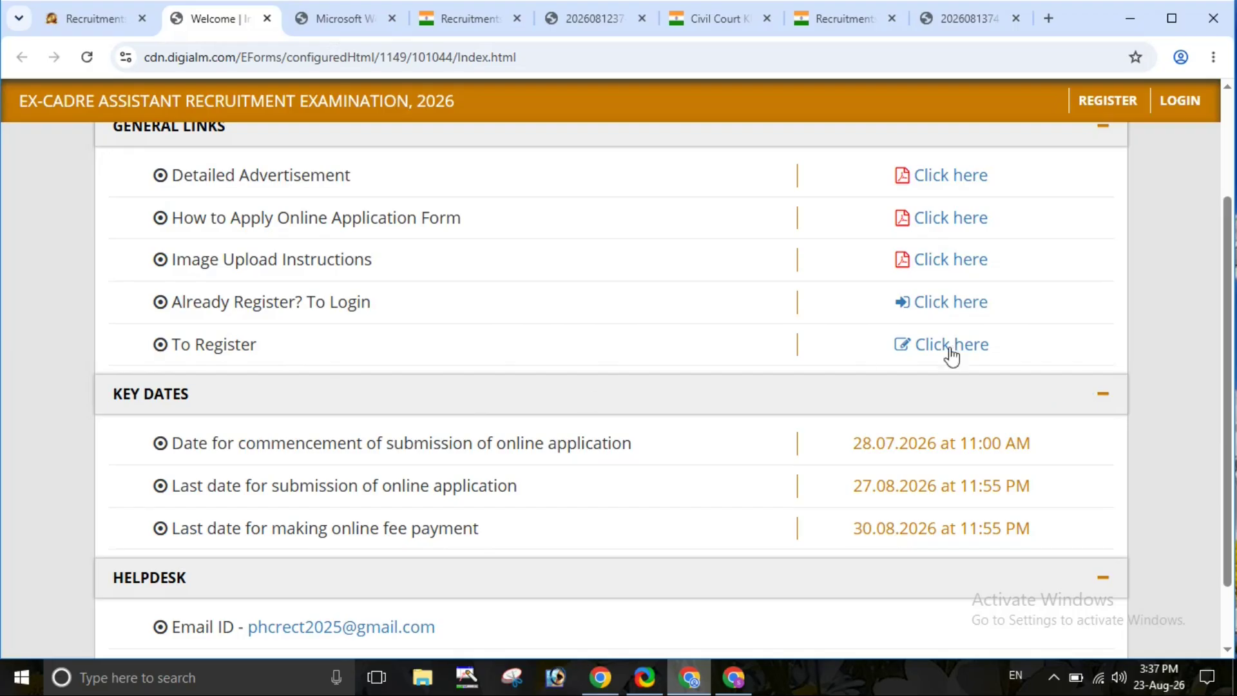
click(967, 352)
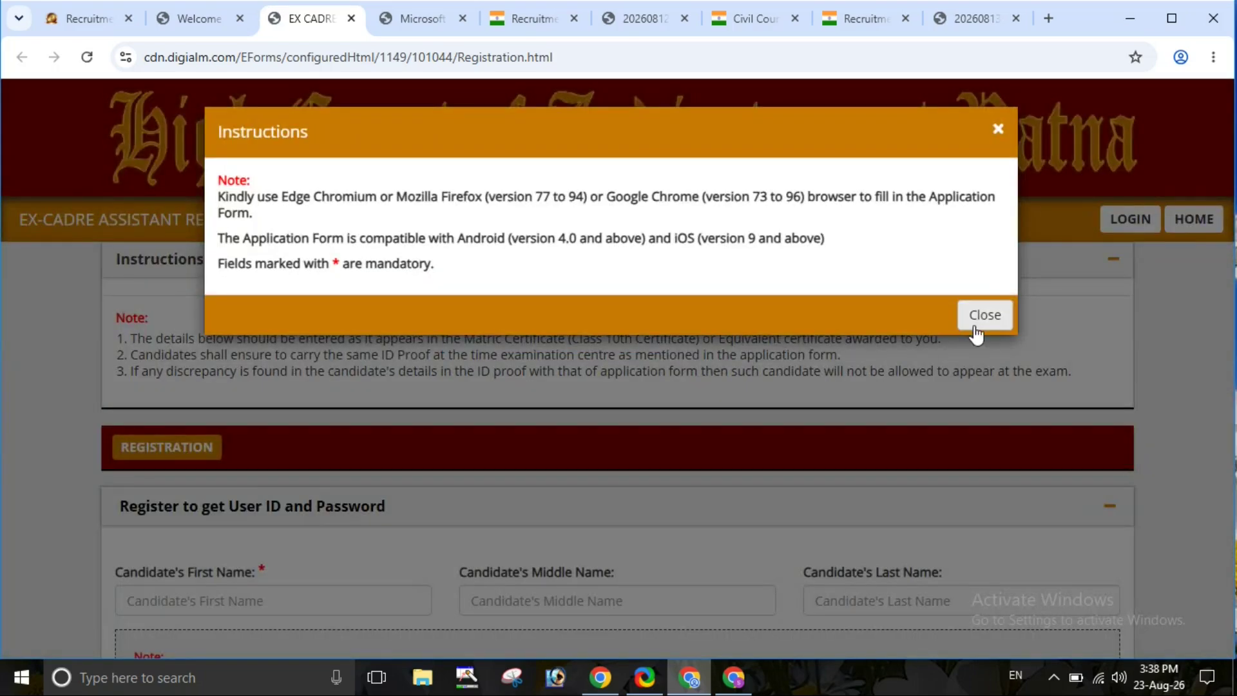
click(984, 316)
Answer No to the question about a changed name and open the date of birth calendar
scroll(652, 400, down, 1)
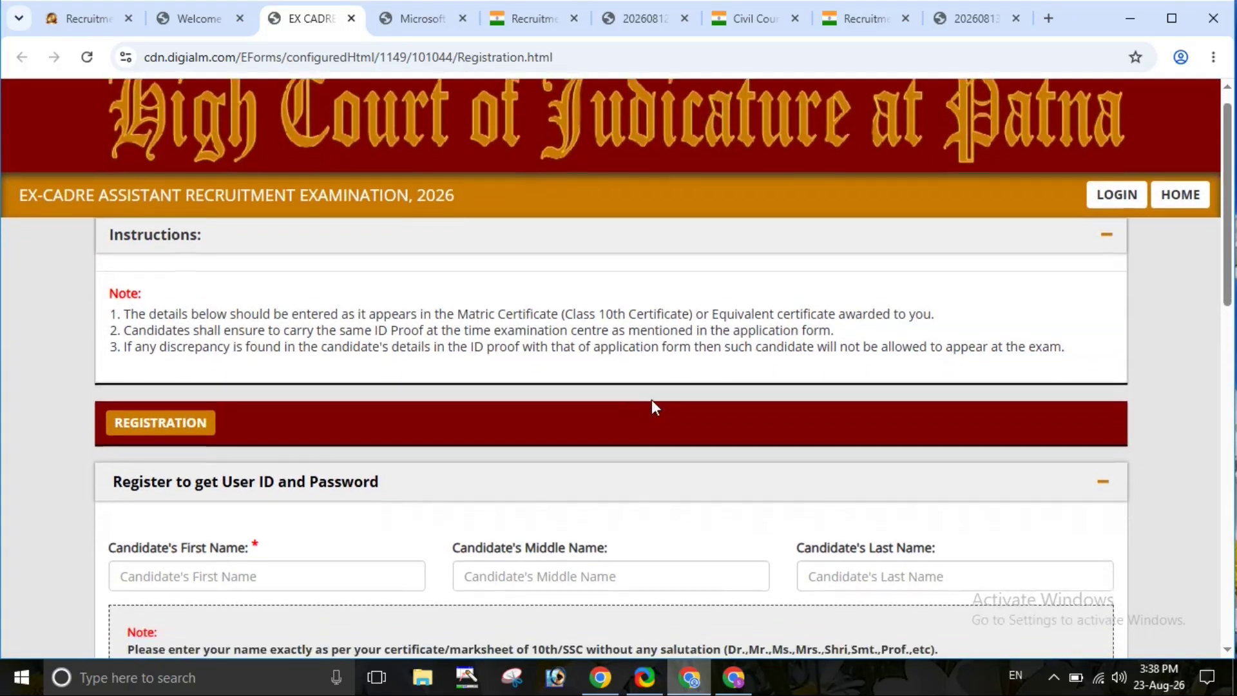
scroll(652, 400, down, 2)
scroll(652, 400, down, 3)
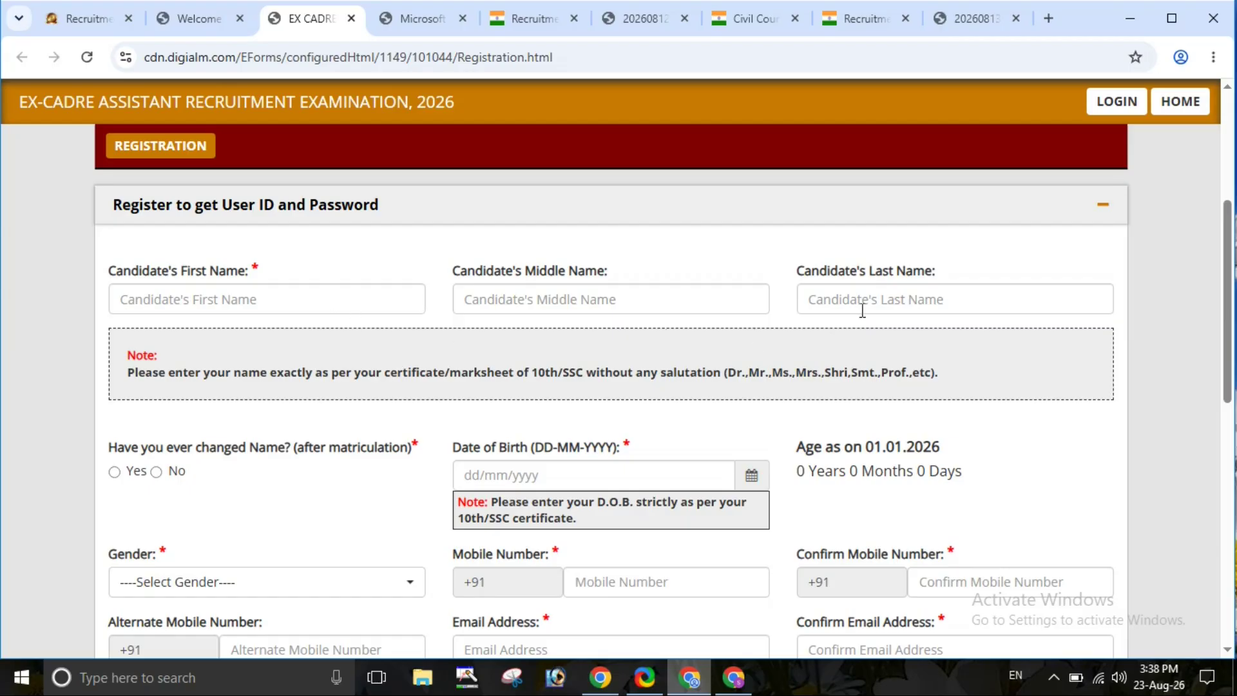
scroll(107, 390, down, 1)
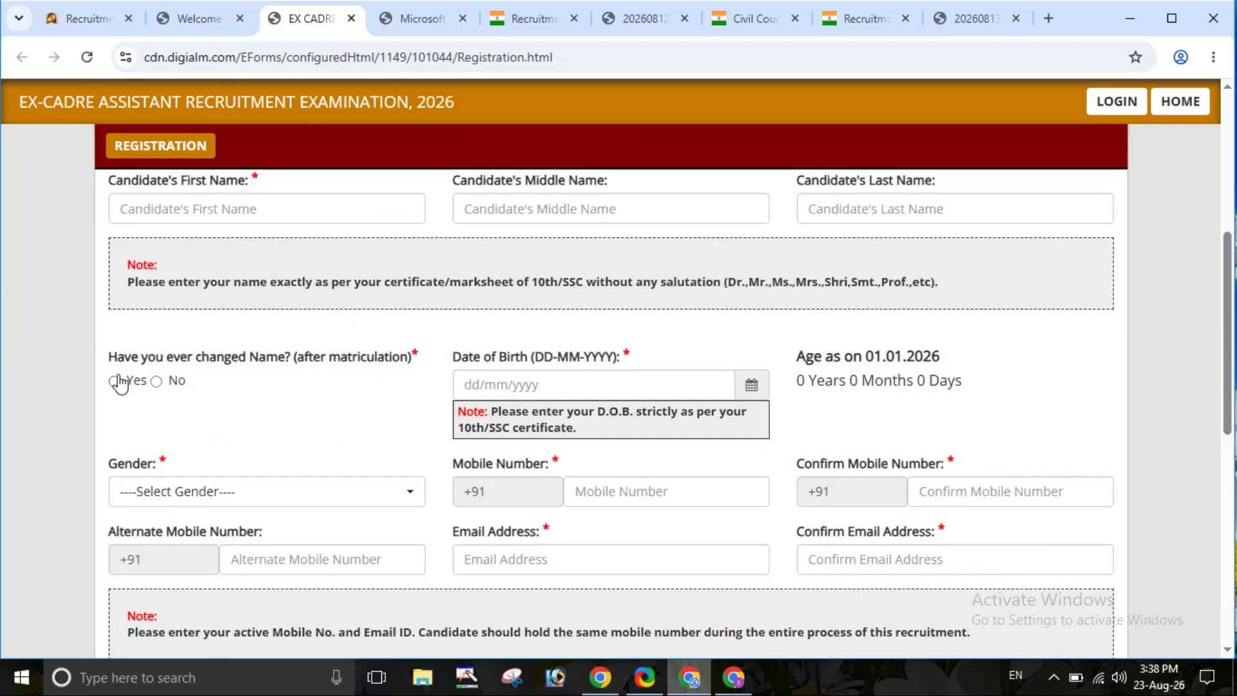
click(114, 383)
click(157, 383)
click(535, 381)
click(752, 387)
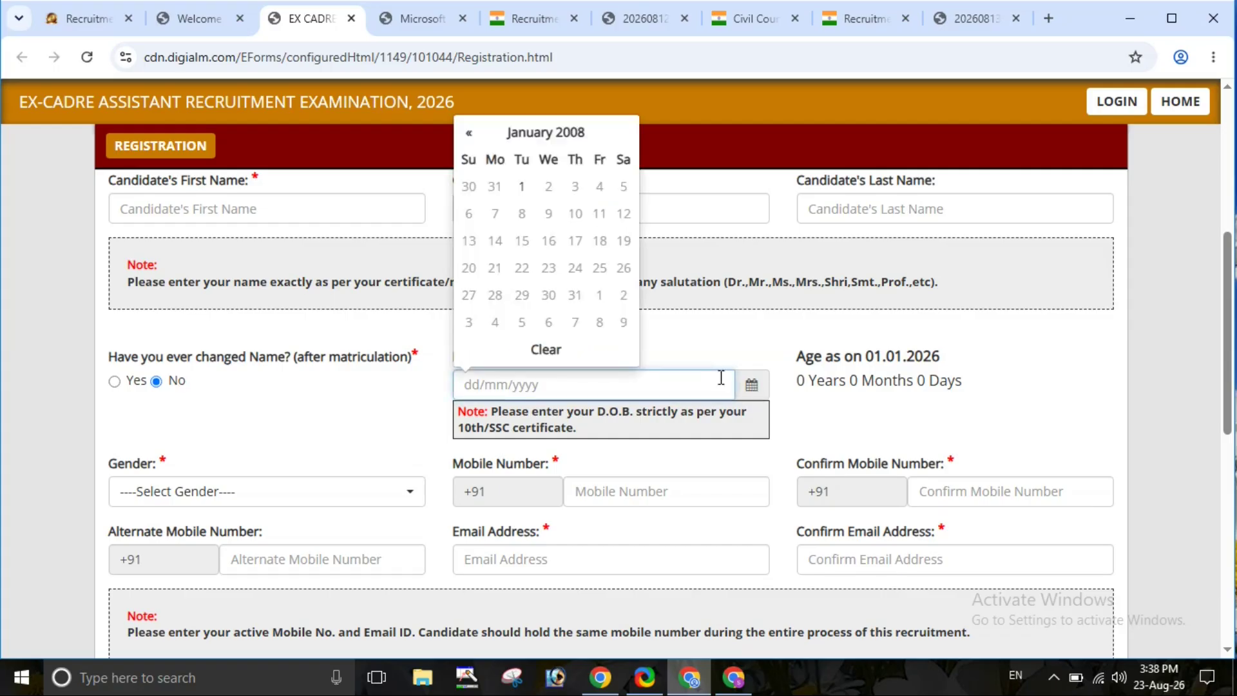
scroll(700, 289, down, 2)
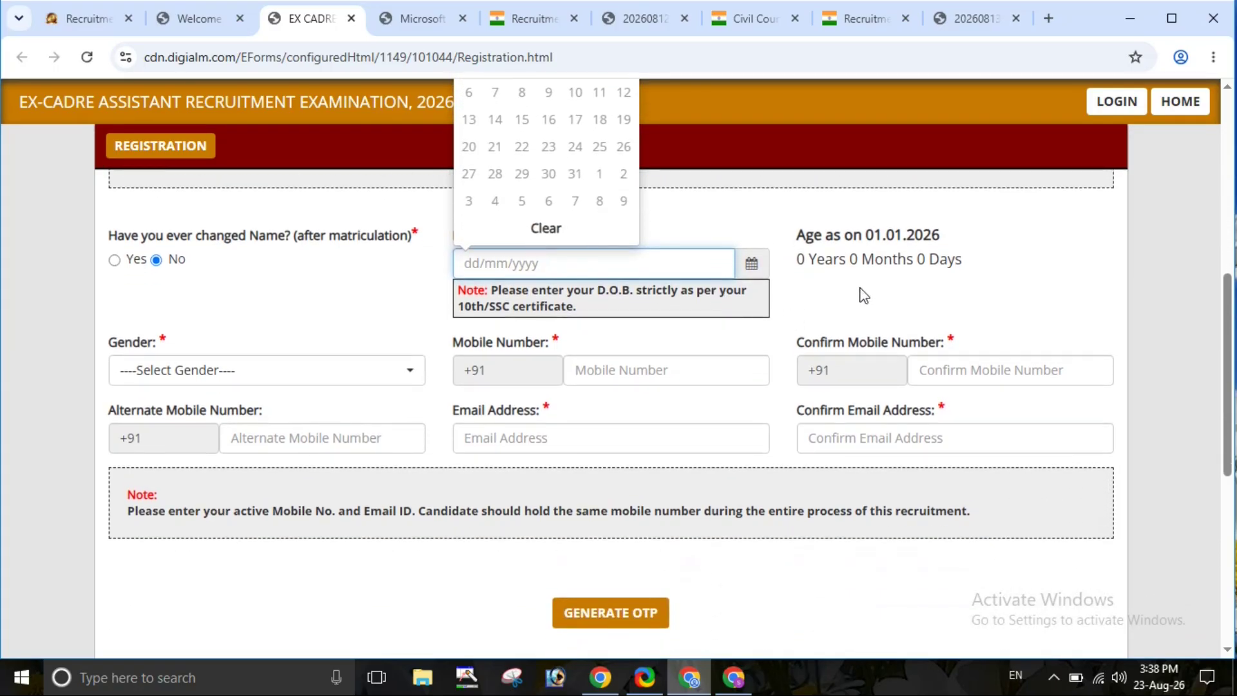
drag(820, 266, 931, 261)
Set the candidate's gender to Male in the registration form
scroll(488, 368, down, 1)
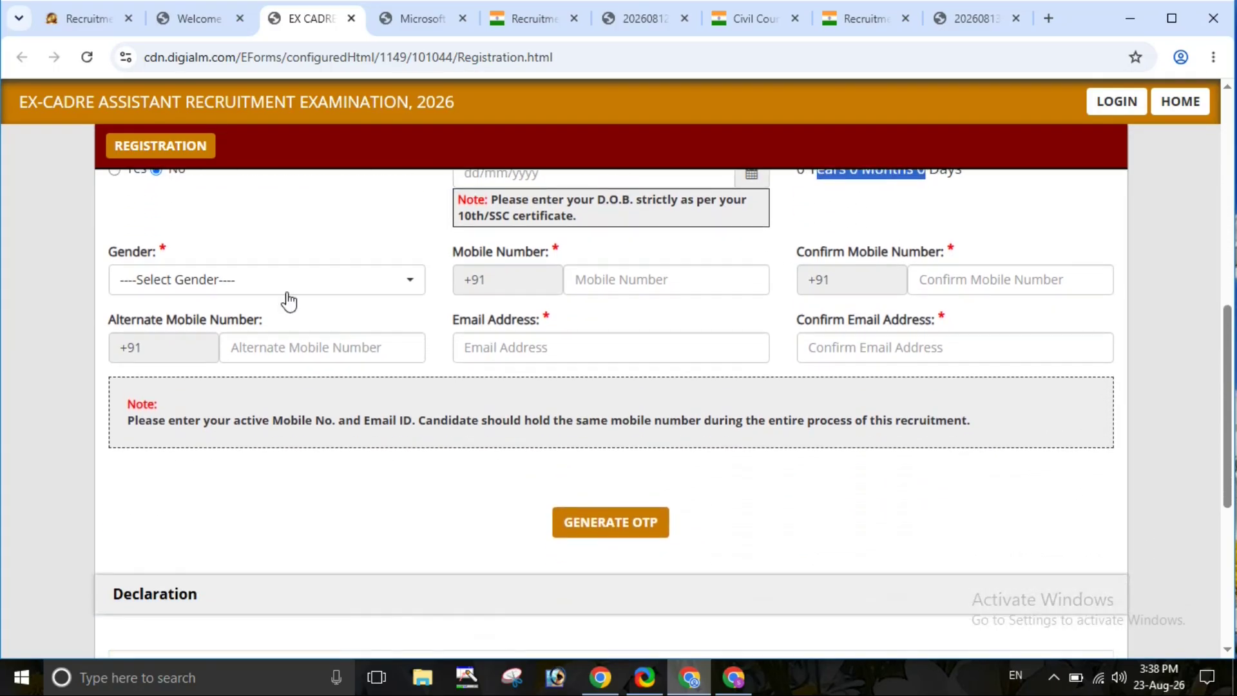
click(284, 287)
click(288, 379)
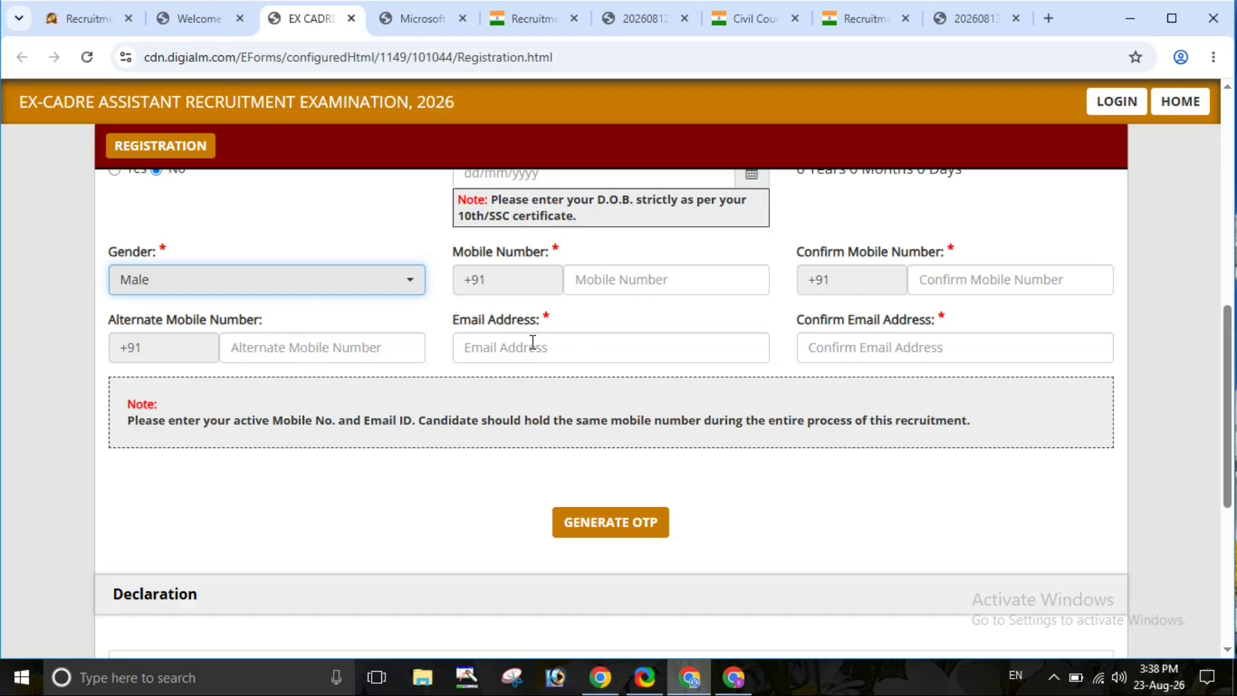
Enter the captcha numbers below the declaration and reverify the registration details
scroll(864, 342, down, 1)
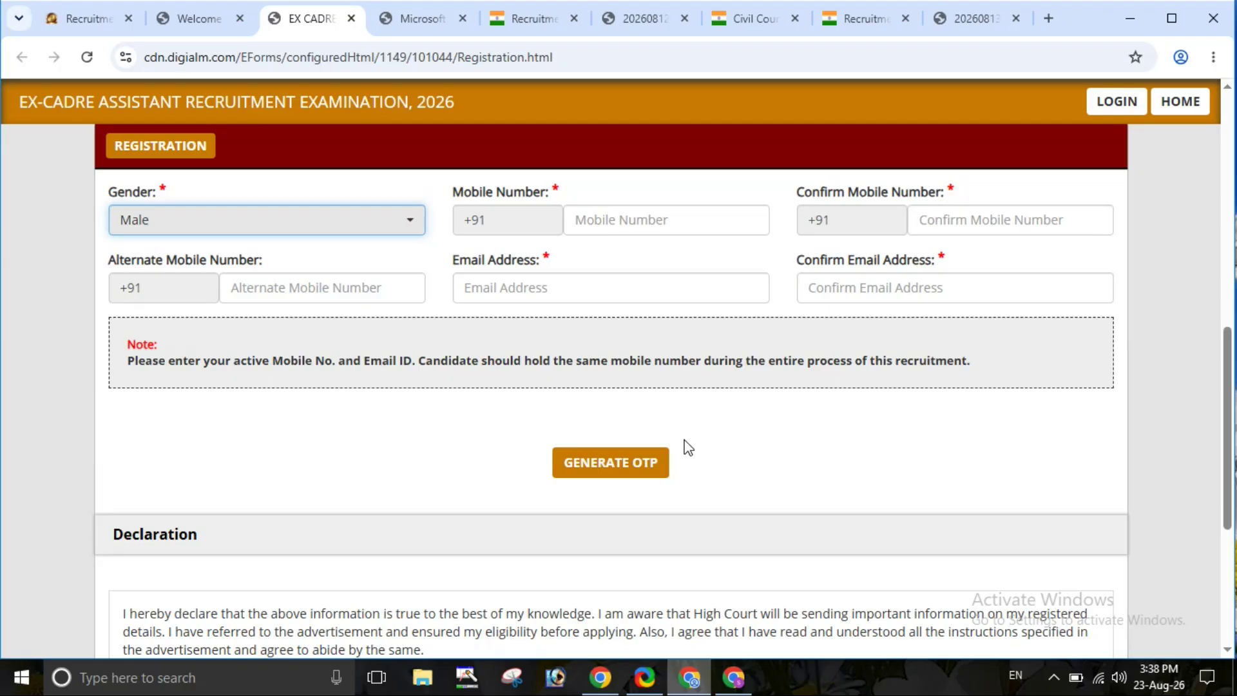
scroll(785, 404, down, 5)
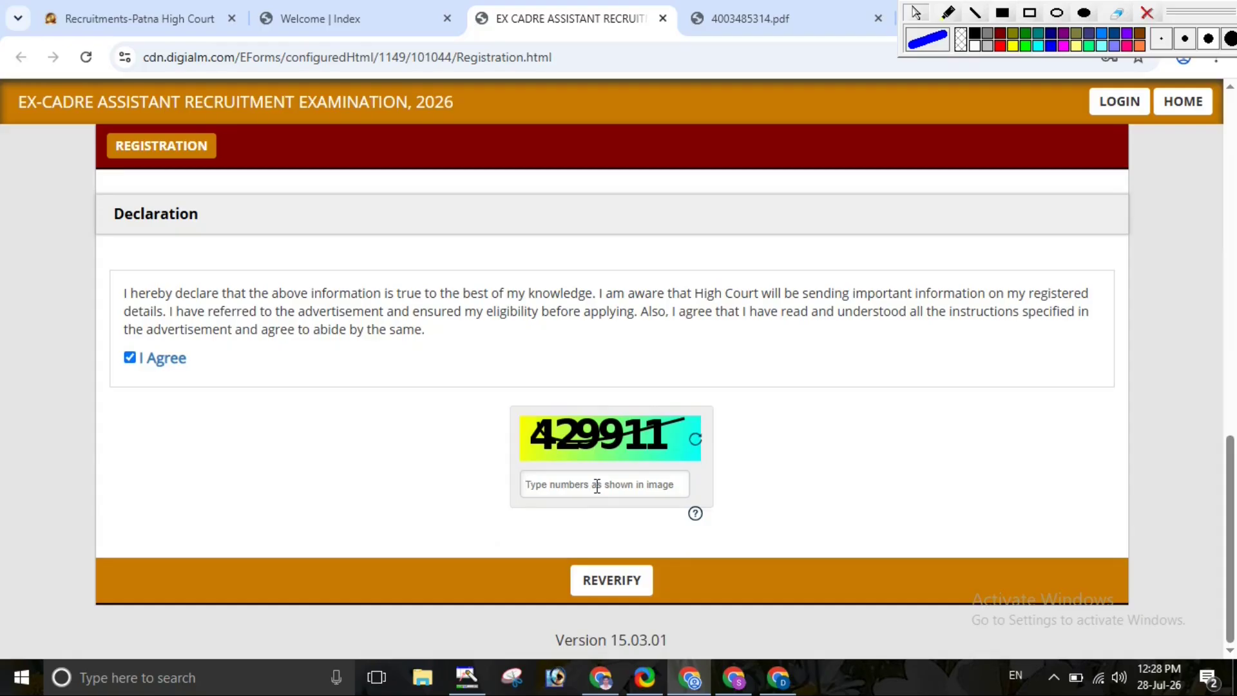
click(597, 486)
text(429911)
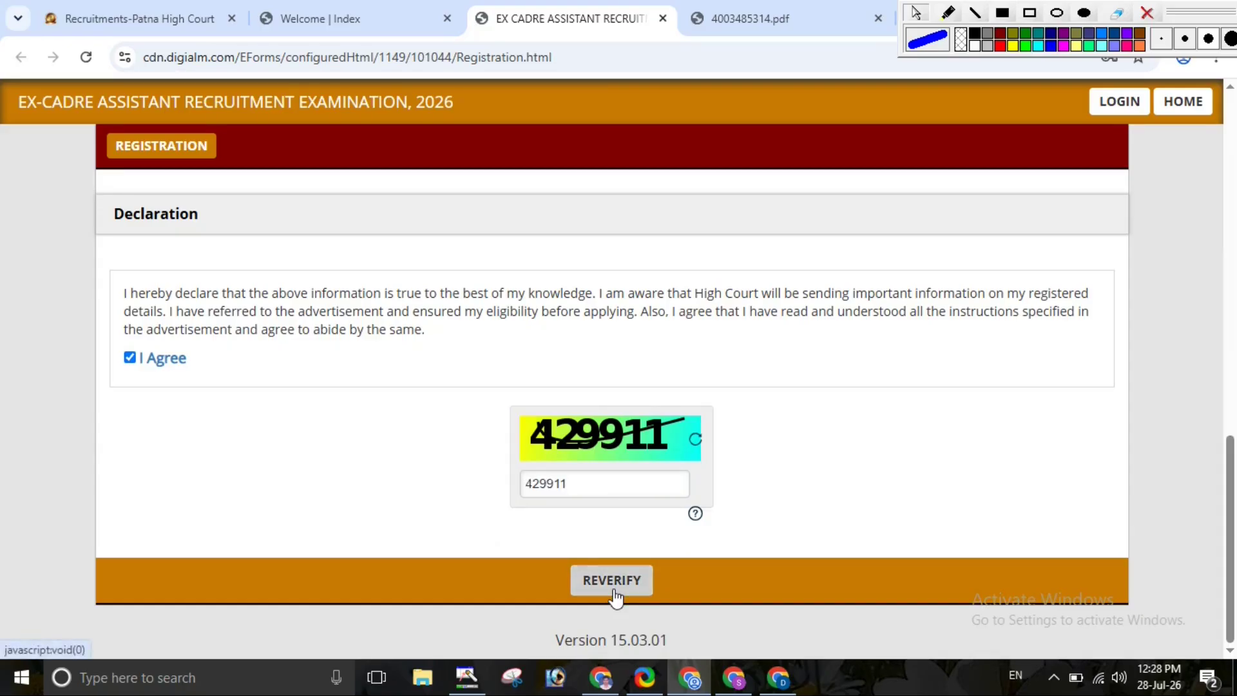
click(612, 581)
Draw blue pen check marks beside the entered values and the check-boxes in the verification table
drag(674, 343, 731, 324)
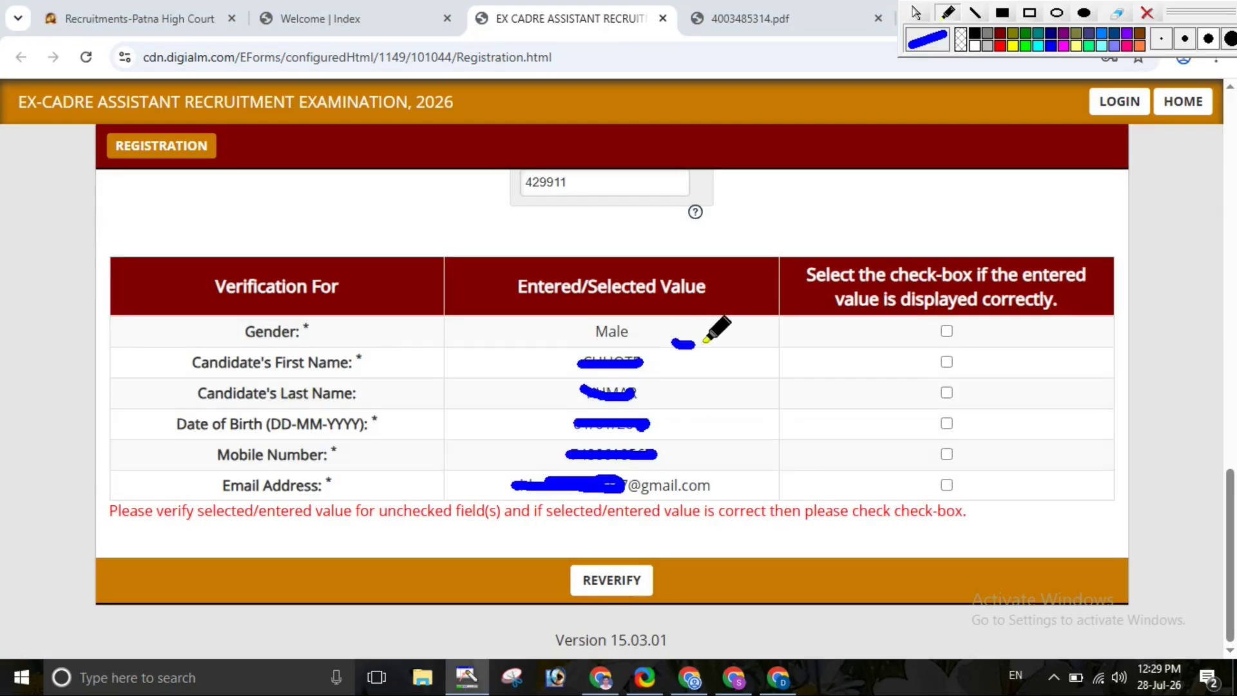
drag(663, 415, 748, 379)
drag(674, 449, 721, 430)
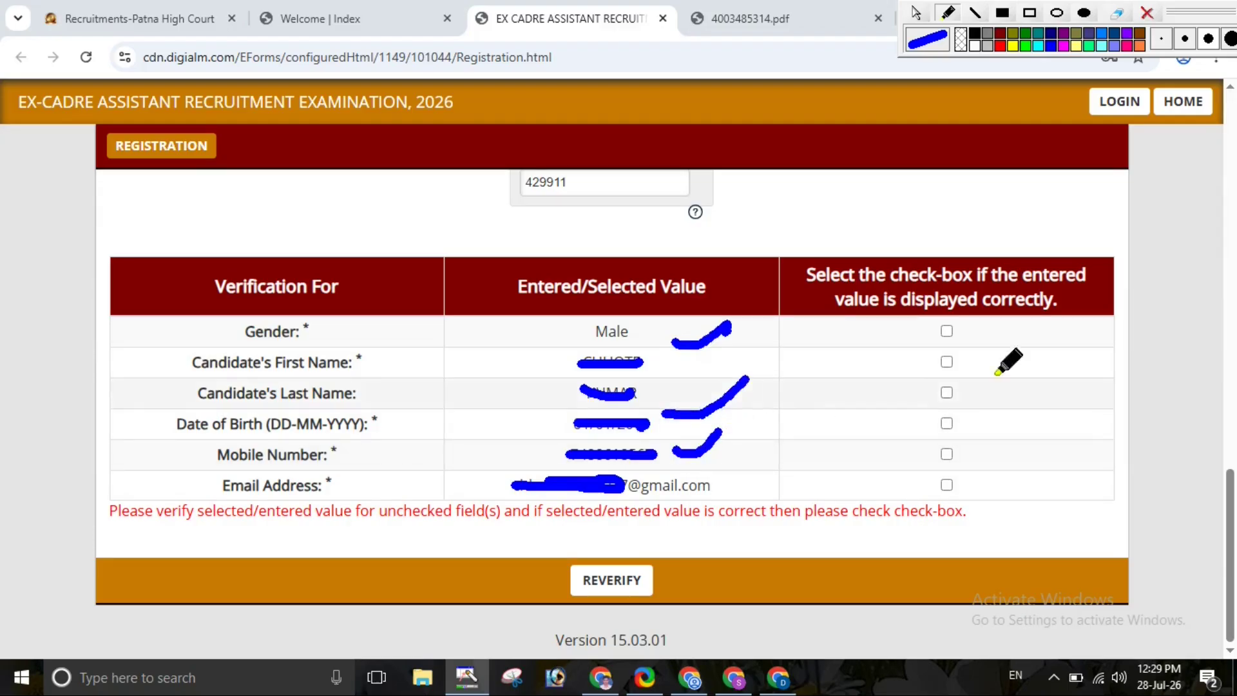
drag(963, 330, 1006, 319)
drag(973, 358, 1007, 348)
drag(960, 401, 996, 385)
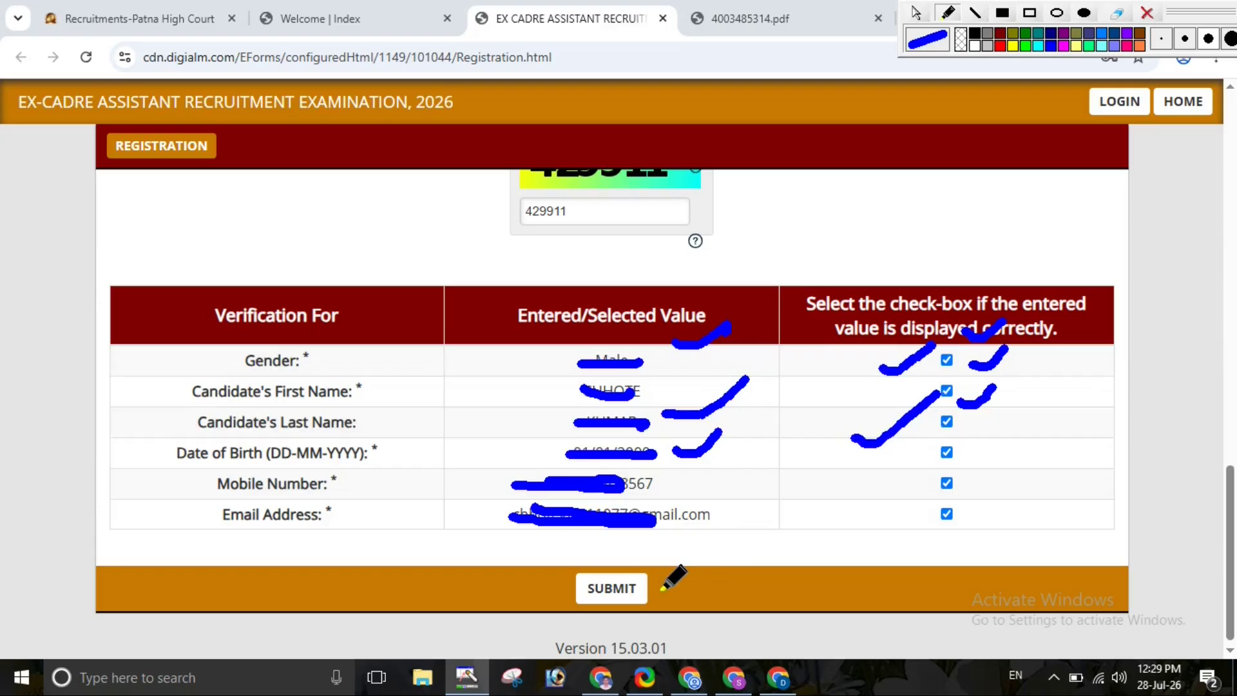
Mark the Submit area with blue pen strokes and confirm the submission of the registration details
drag(662, 589, 765, 543)
mouse_move(626, 554)
mouse_down()
mouse_move(651, 629)
mouse_move(705, 544)
mouse_move(583, 512)
mouse_up()
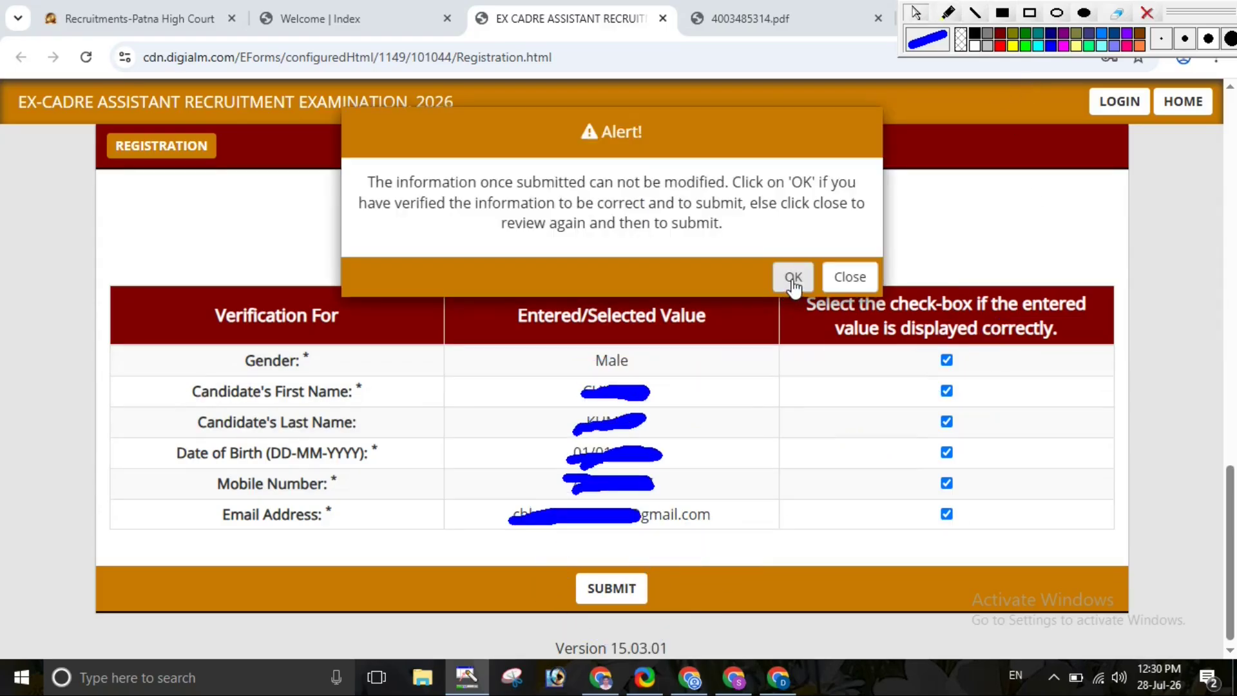
click(794, 278)
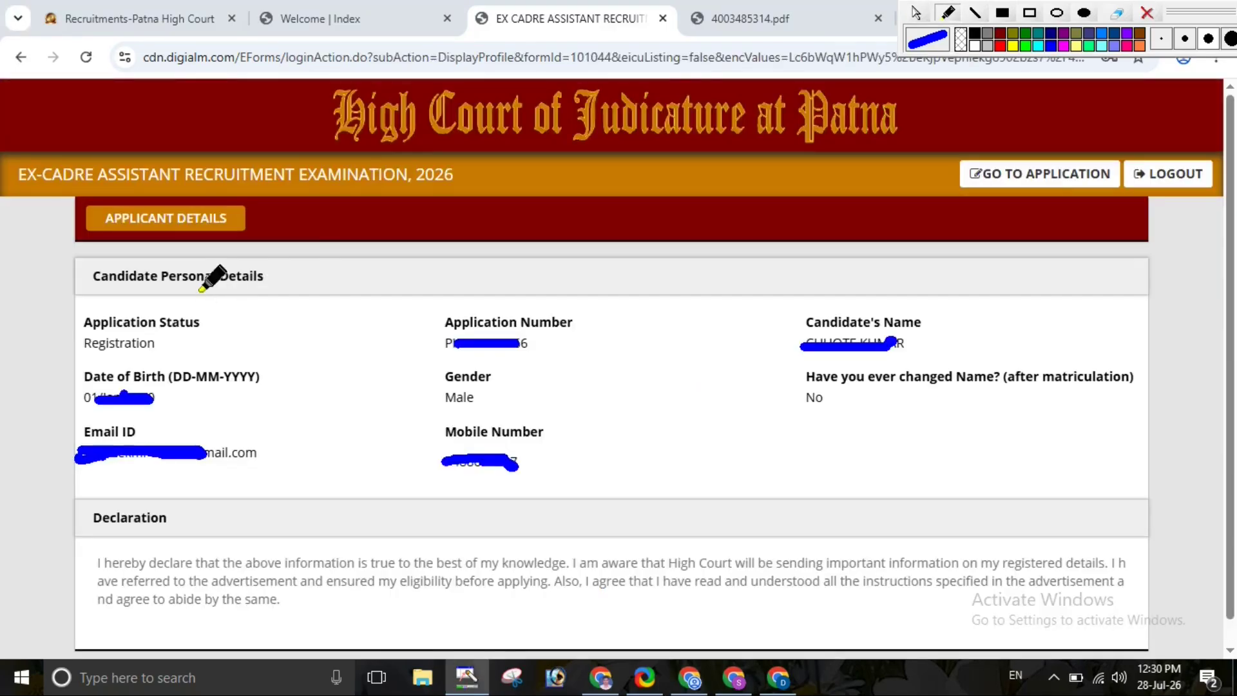
Draw blue check marks on the candidate personal details page and go to the application form
drag(196, 290, 296, 269)
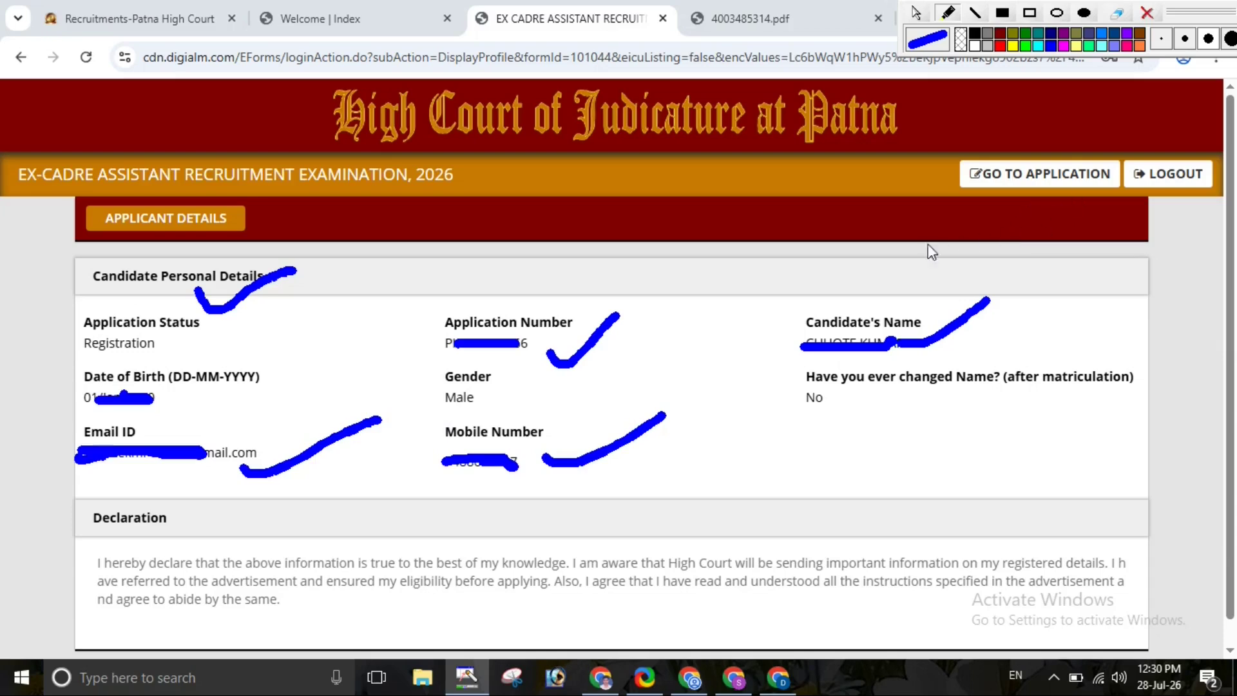
mouse_move(1030, 149)
mouse_down()
mouse_move(996, 135)
mouse_move(924, 176)
mouse_move(1102, 196)
mouse_move(1119, 144)
mouse_move(1028, 132)
mouse_up()
click(1034, 174)
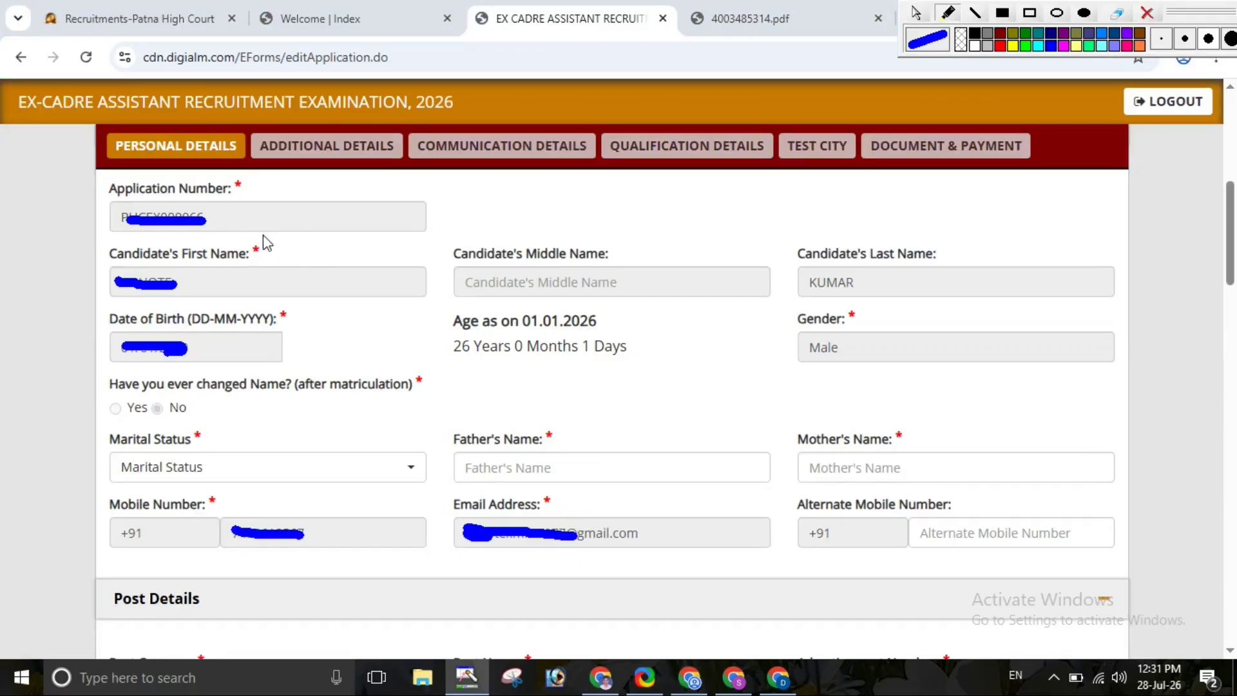
Draw blue check marks at the application number, first name, date of birth and gender fields
drag(233, 218, 305, 203)
drag(219, 280, 280, 257)
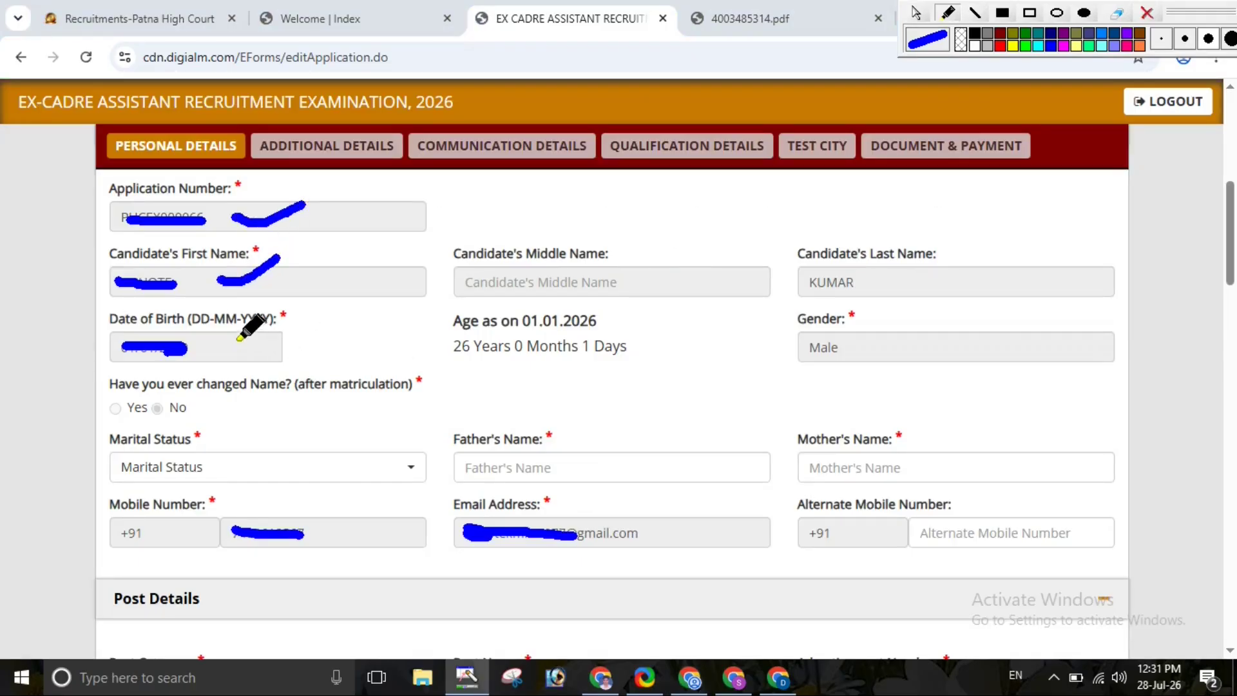
drag(236, 343, 284, 318)
drag(768, 344, 836, 321)
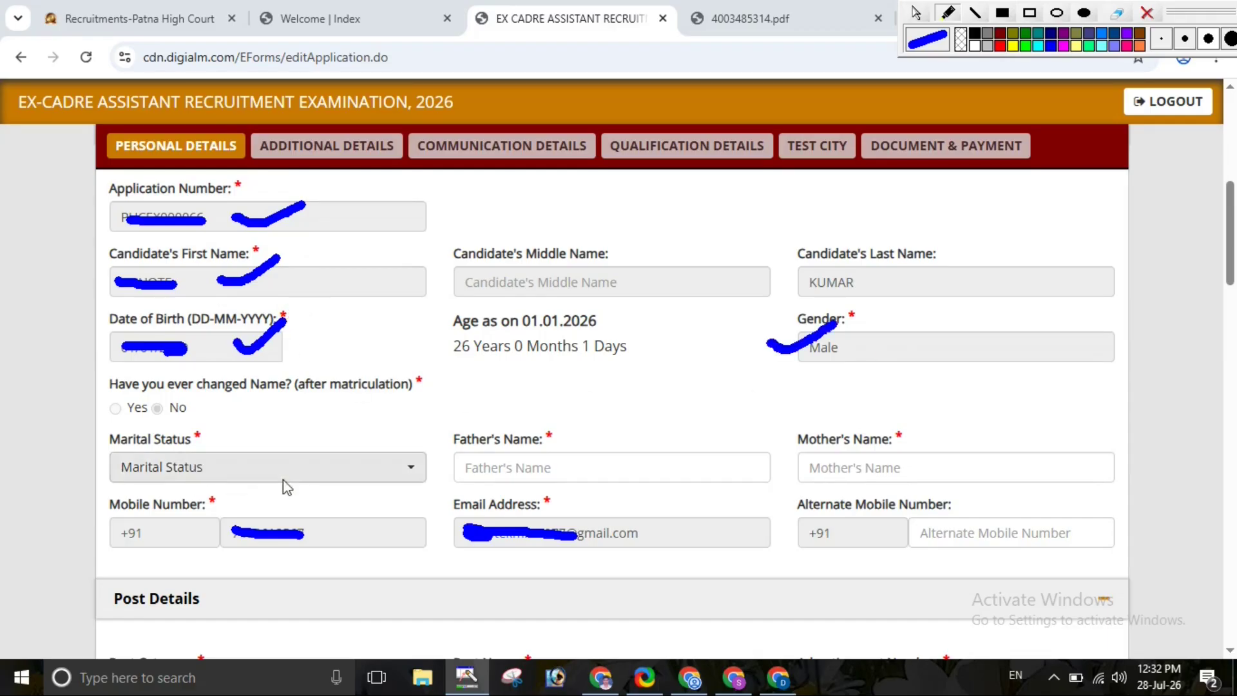
Return from the pen to the normal pointer and set the marital status to Unmarried
click(917, 13)
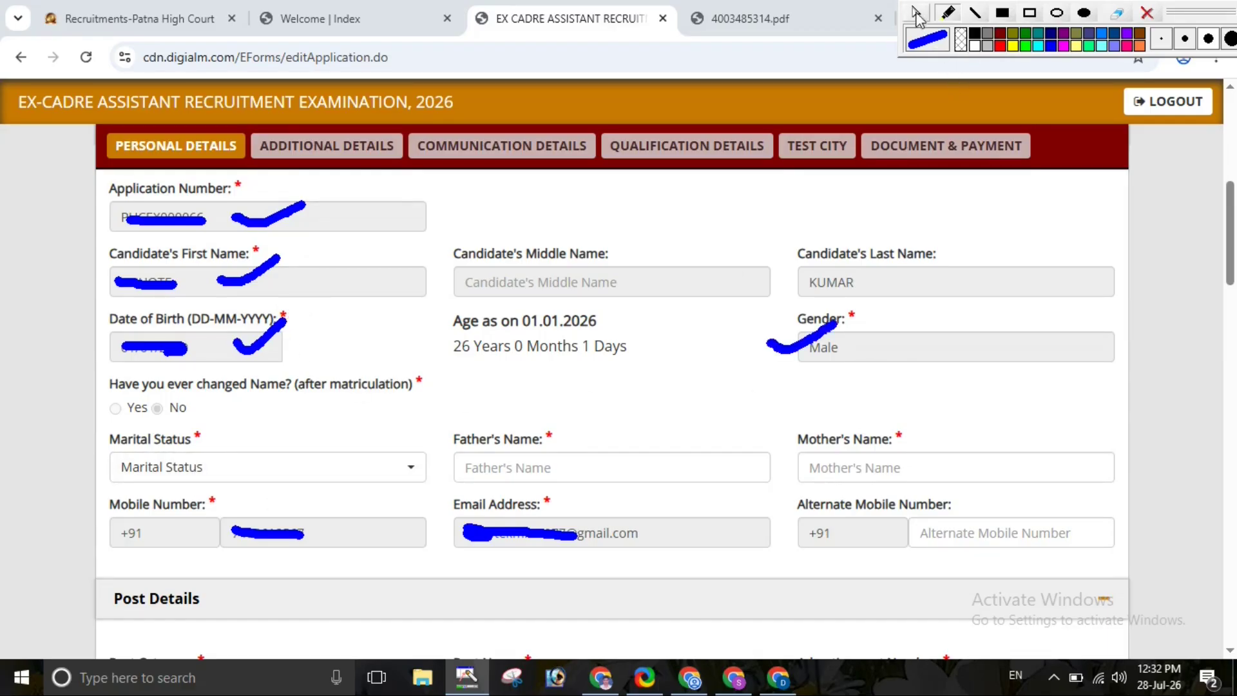
click(213, 466)
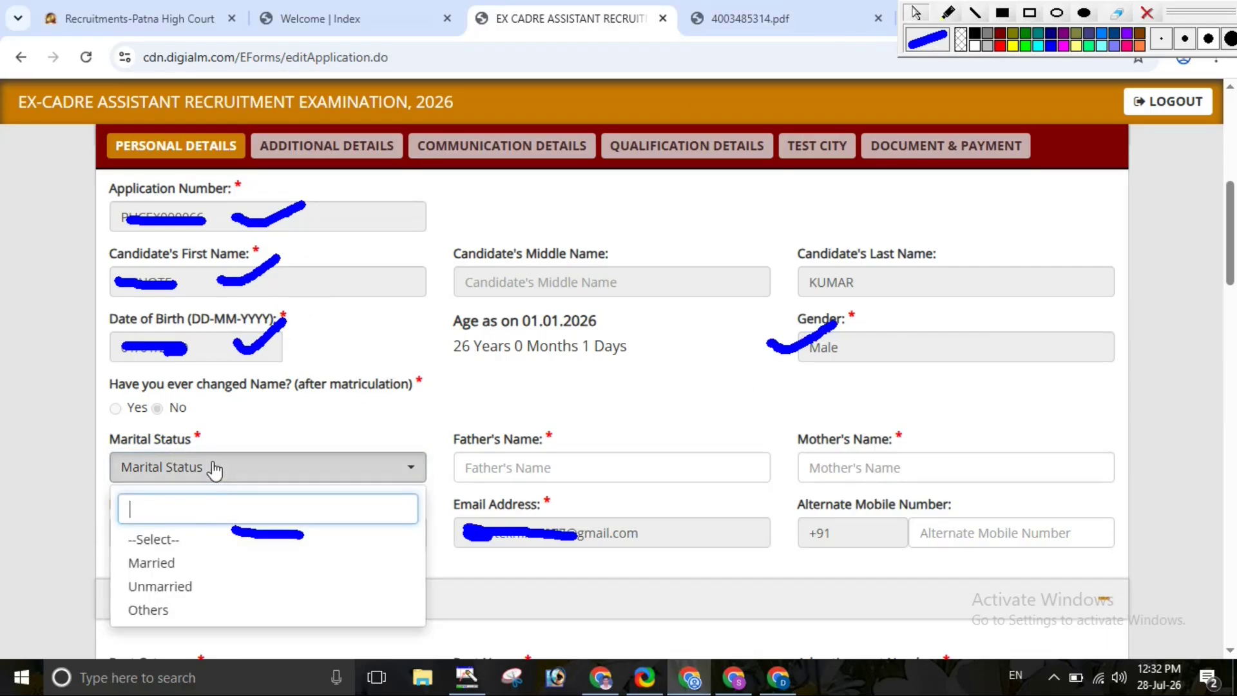
click(188, 587)
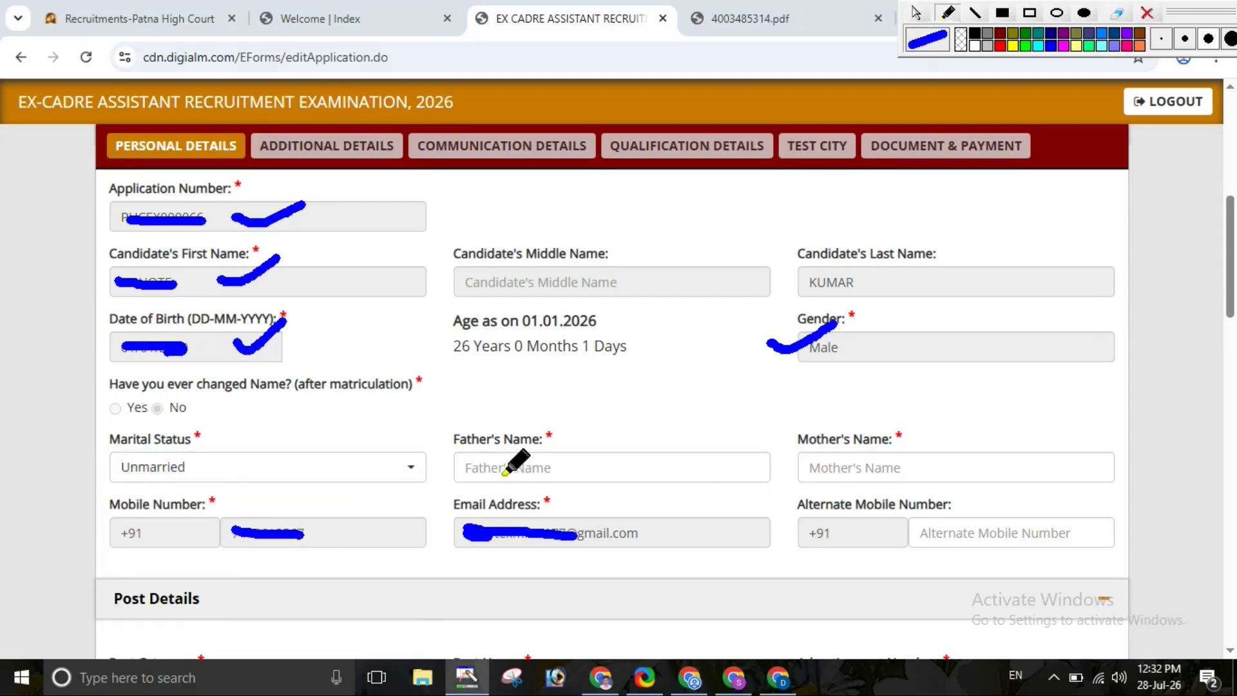
Draw blue check marks at the father's name, mother's name and alternate mobile number fields
drag(505, 465, 578, 429)
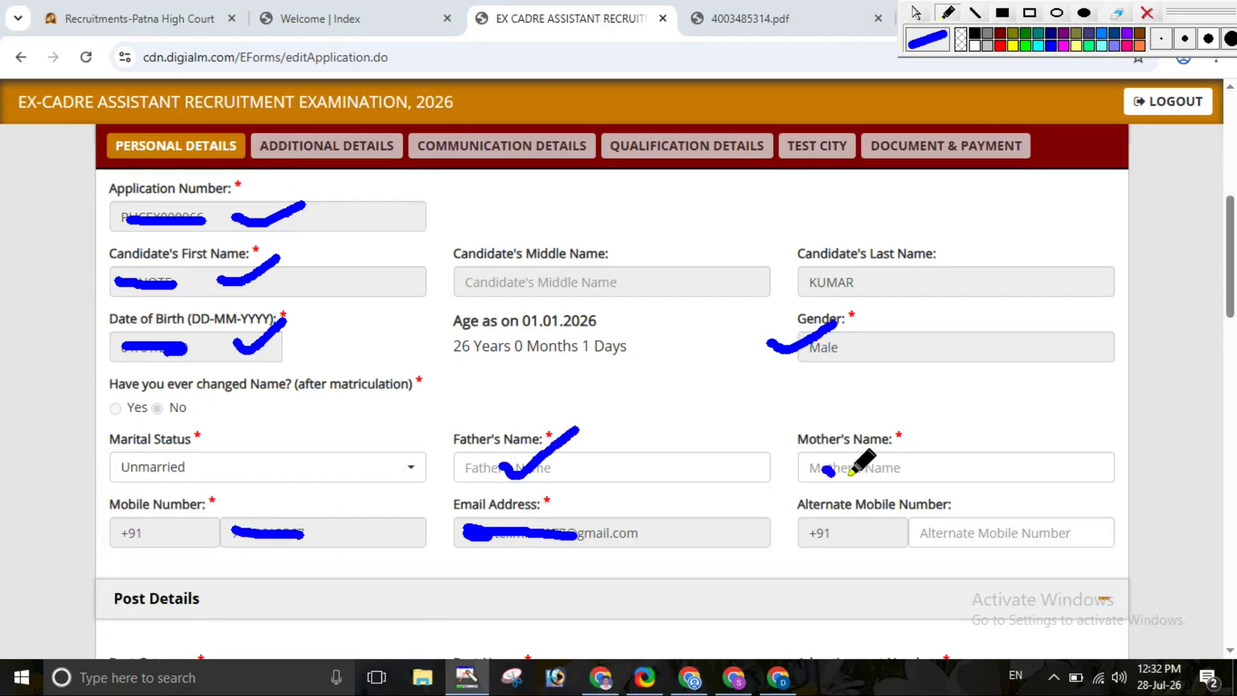
drag(824, 469, 931, 431)
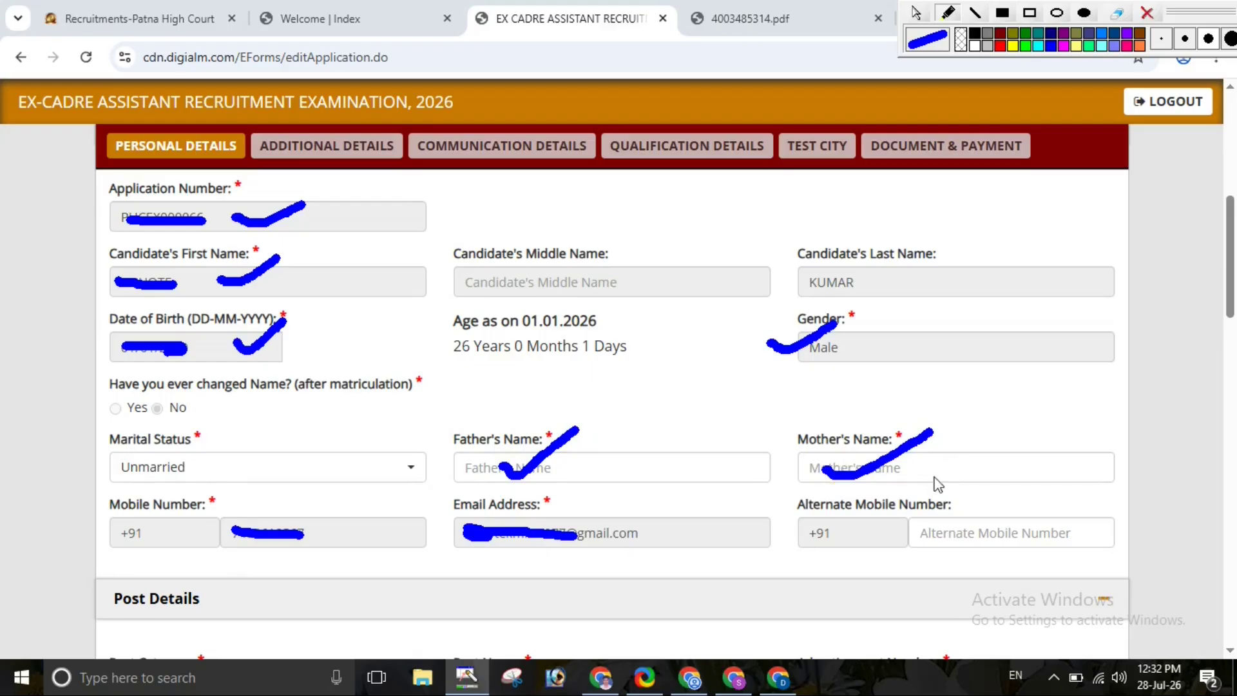
drag(951, 507, 1023, 469)
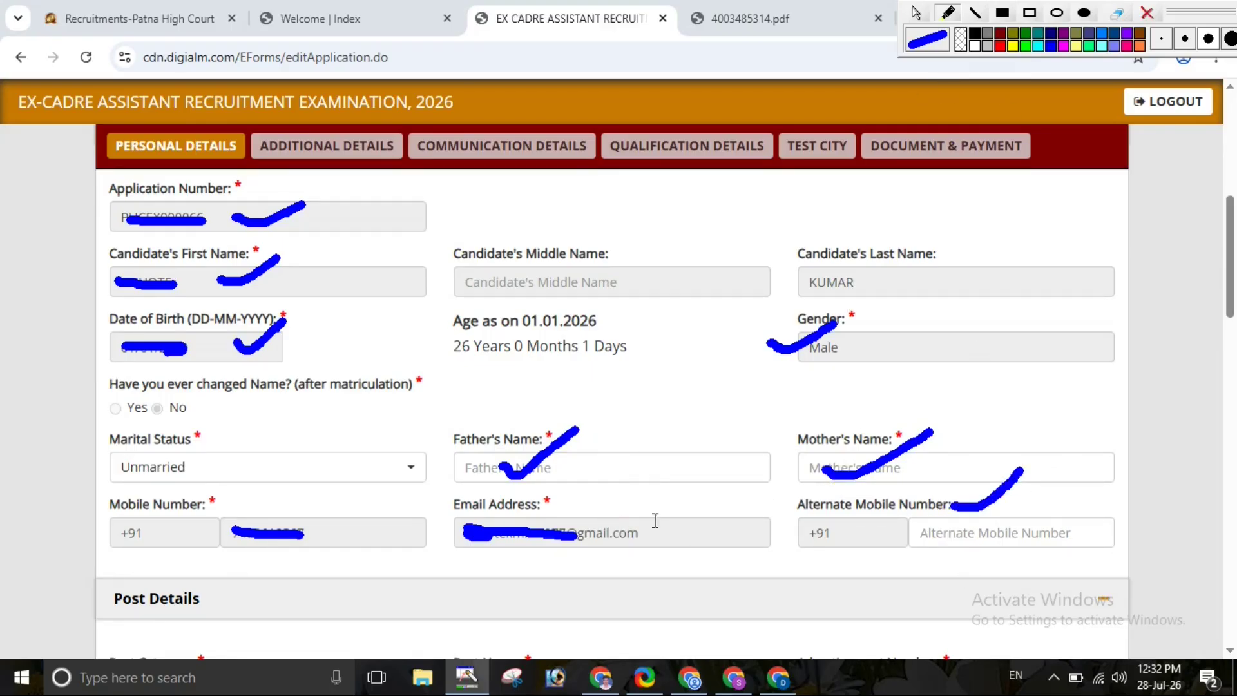
Set the post category to Group C and the post name to Ex-Cadre Assistant in the post details
scroll(623, 516, down, 6)
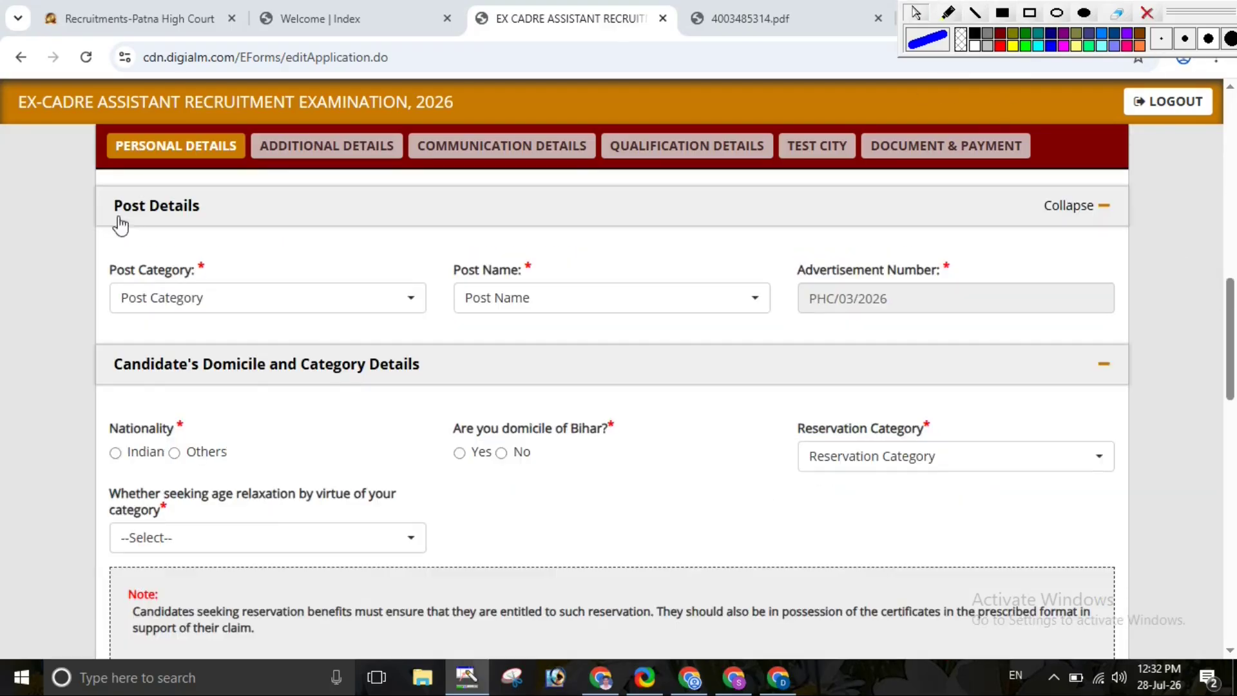
click(211, 302)
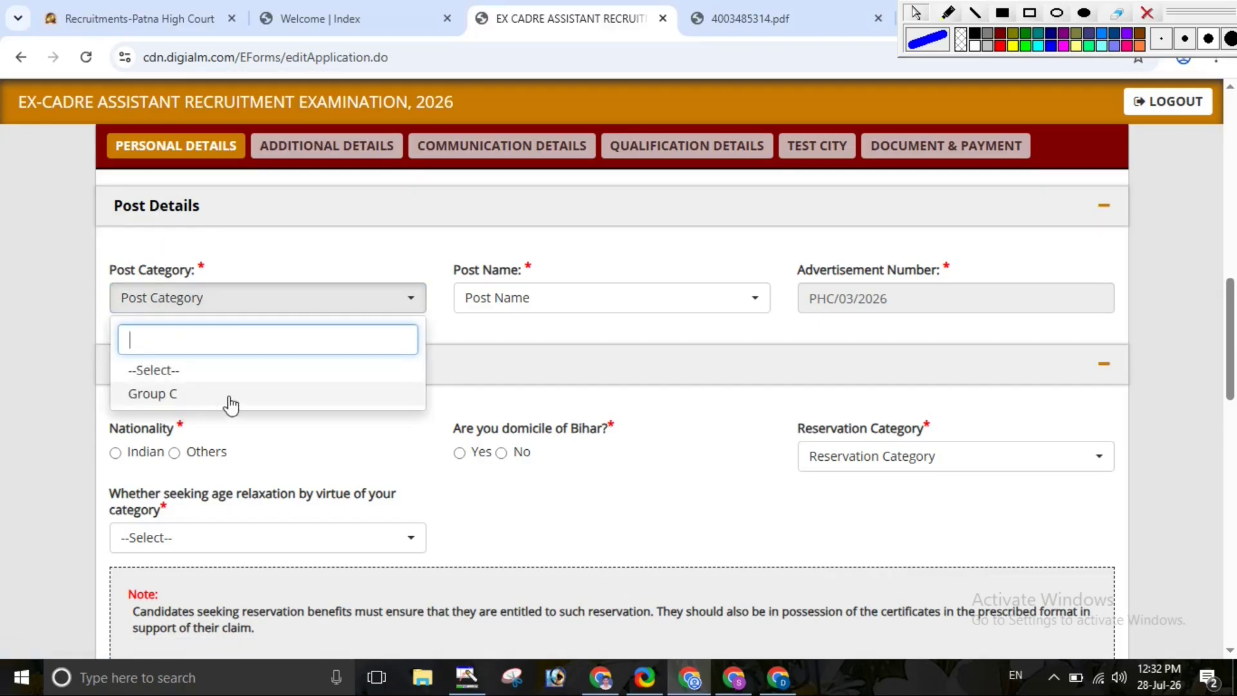
click(188, 397)
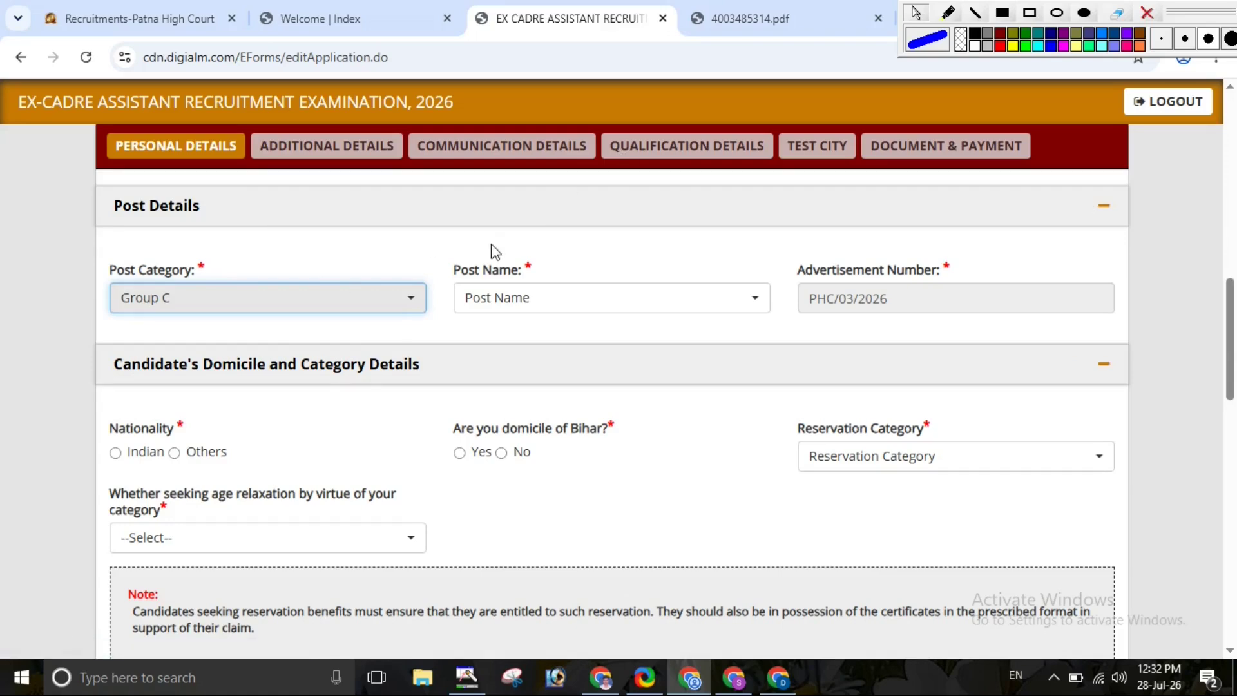
click(545, 303)
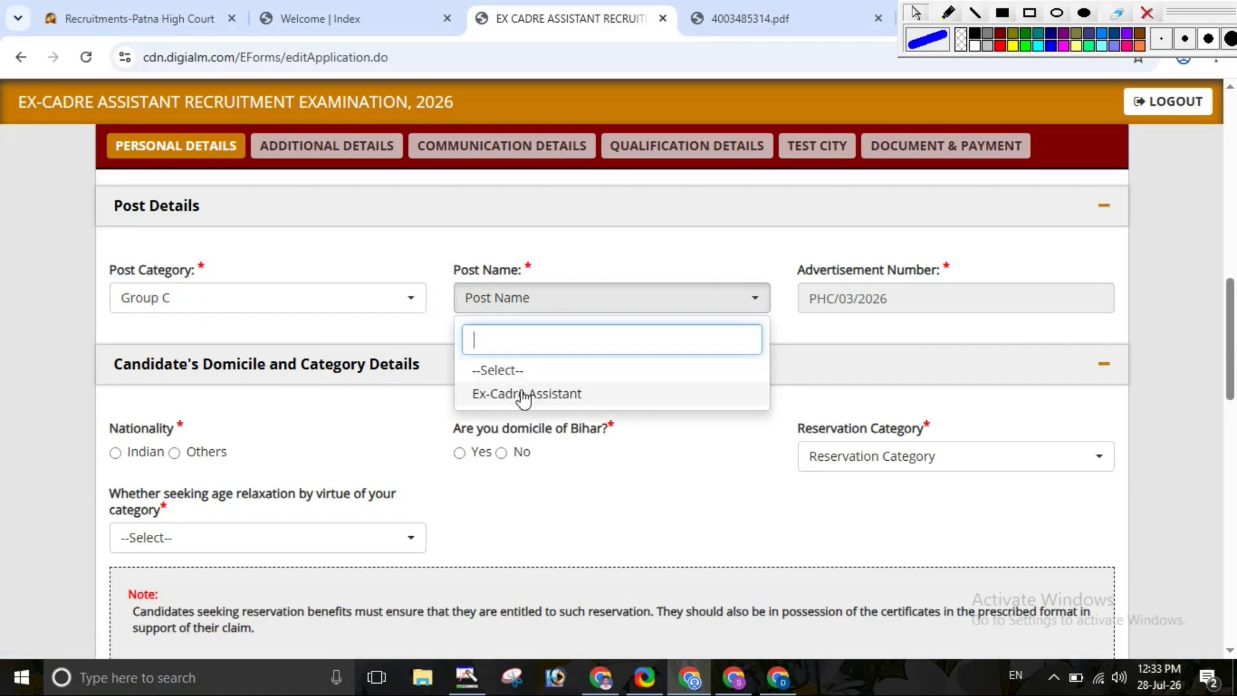
click(542, 401)
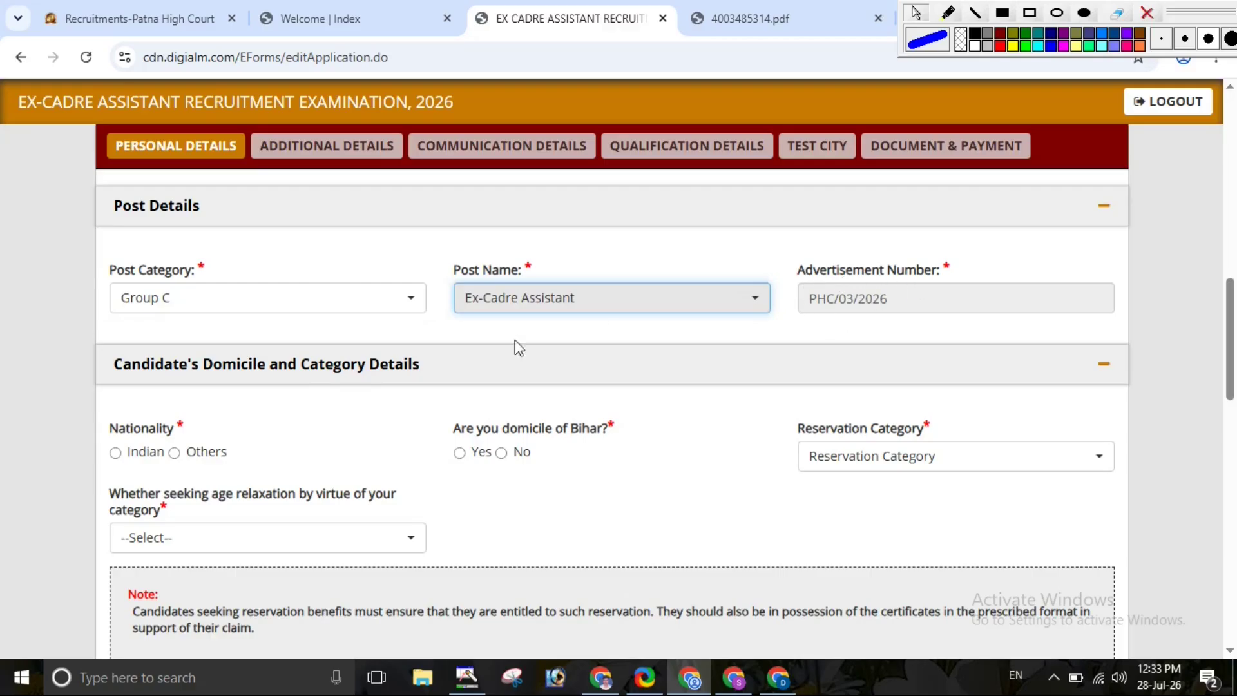
scroll(455, 430, down, 2)
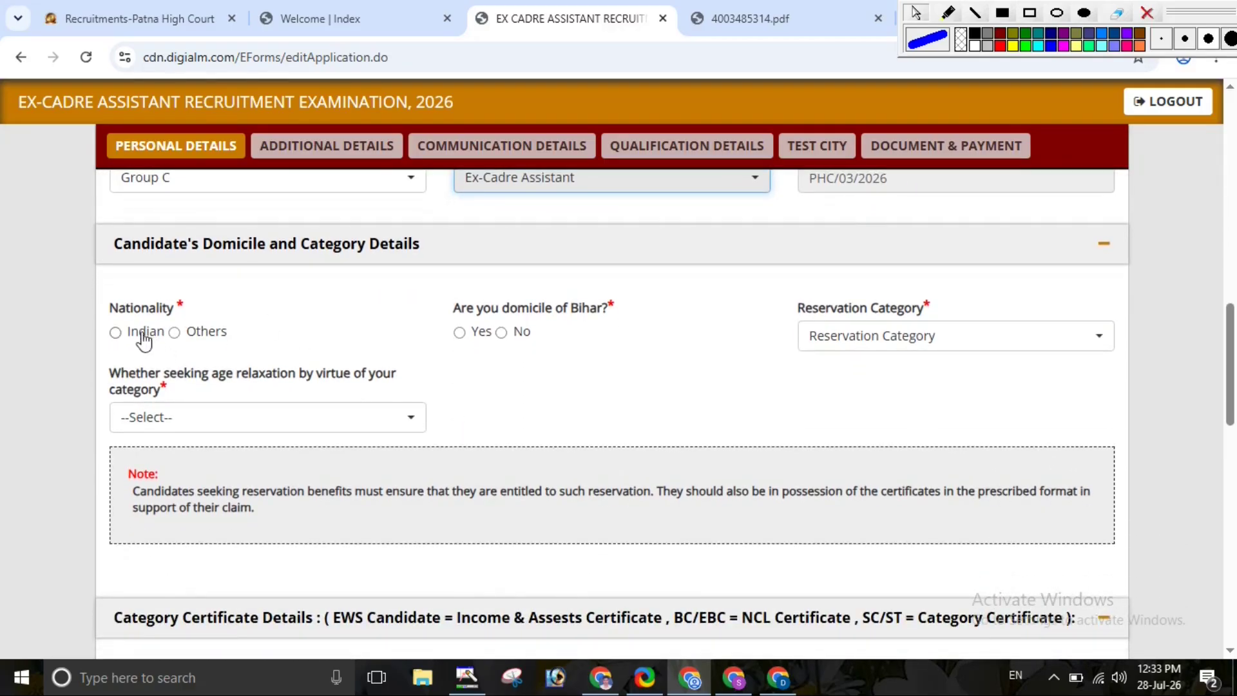
Set nationality to Indian, Bihar domicile to Yes, reservation category to BC and age relaxation by category to No
click(117, 334)
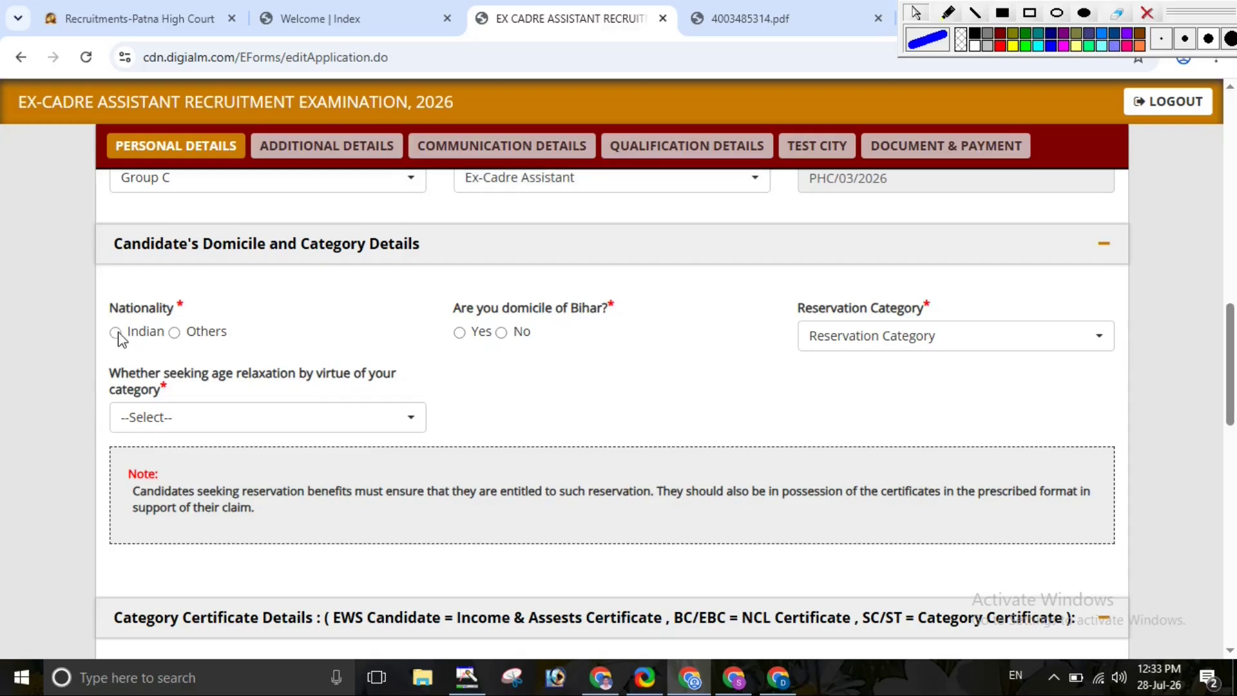
click(117, 334)
click(864, 345)
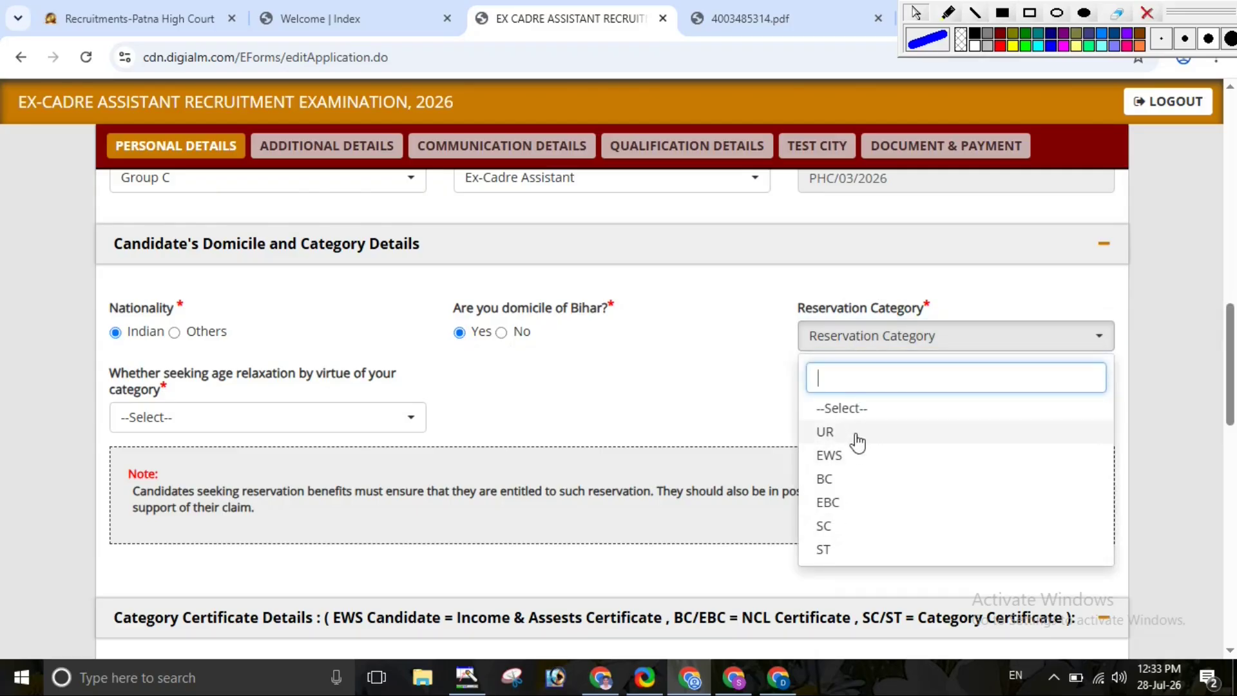
click(856, 481)
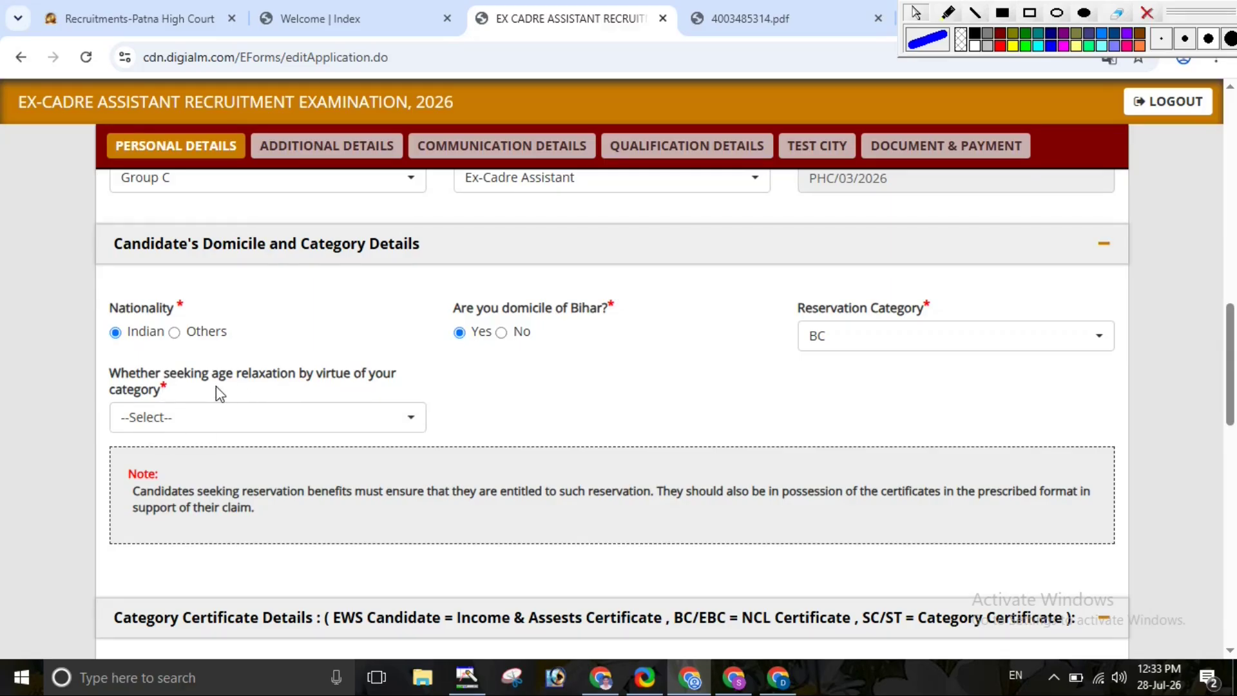
click(240, 416)
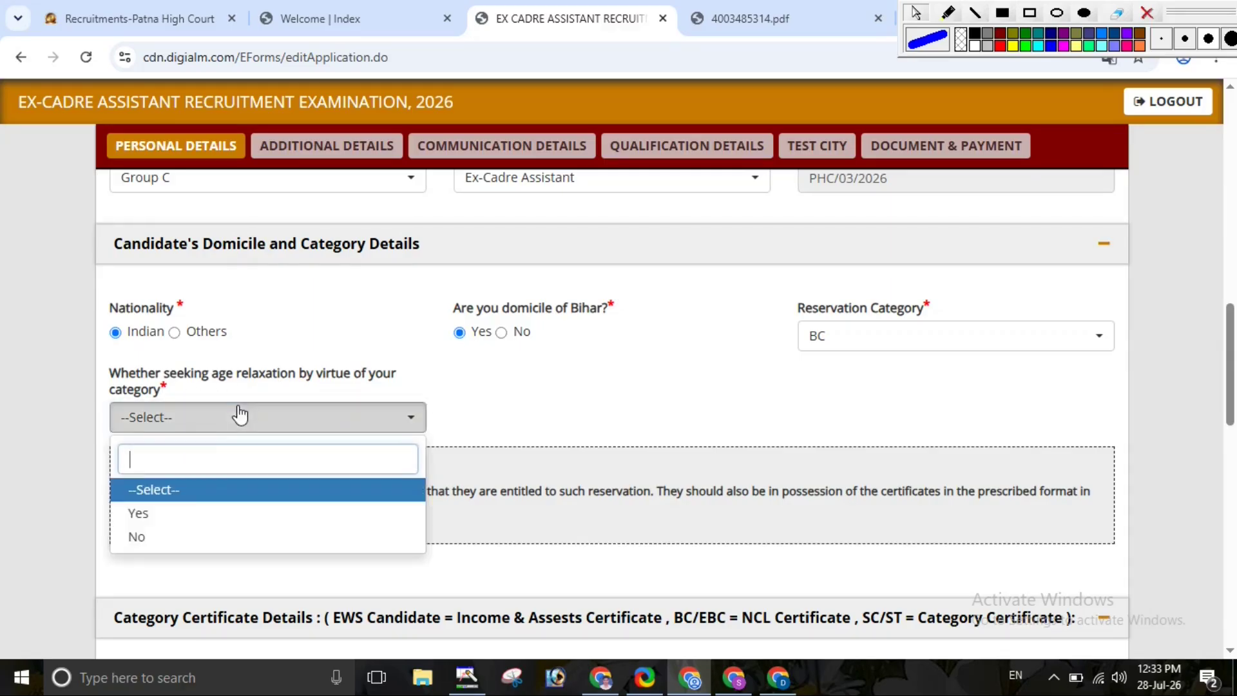
click(178, 538)
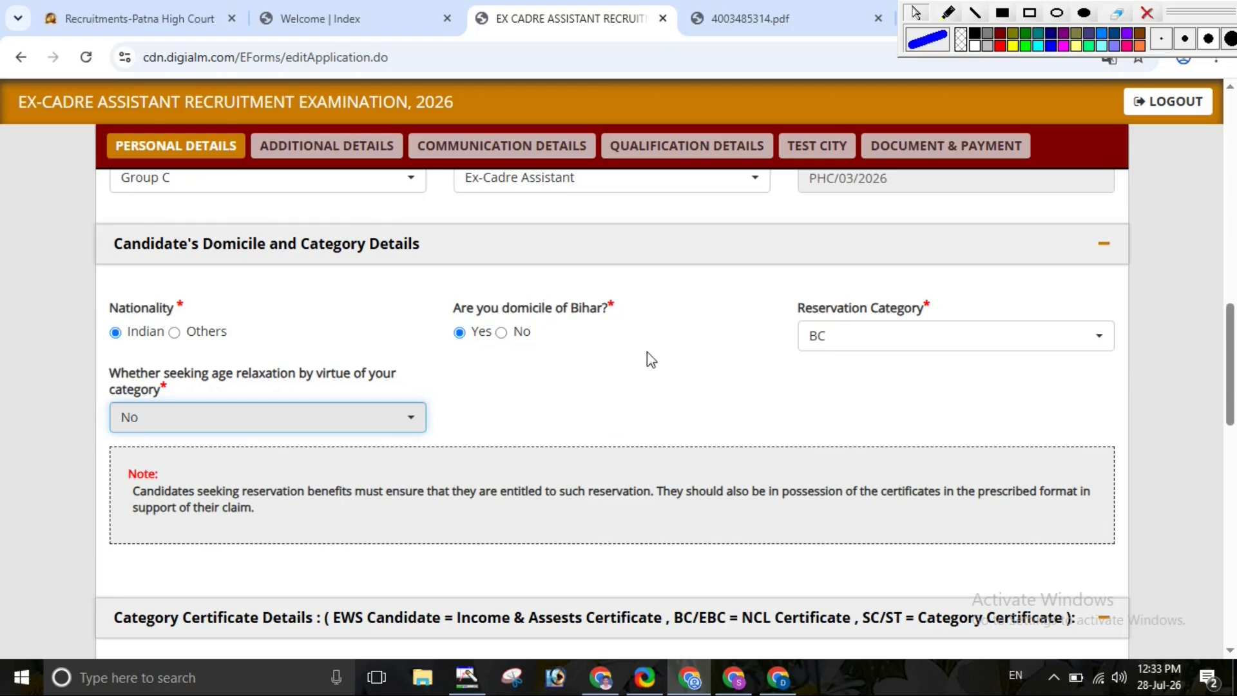
Change the Bihar domicile answer to No and choose Assam as the other domicile state
click(498, 334)
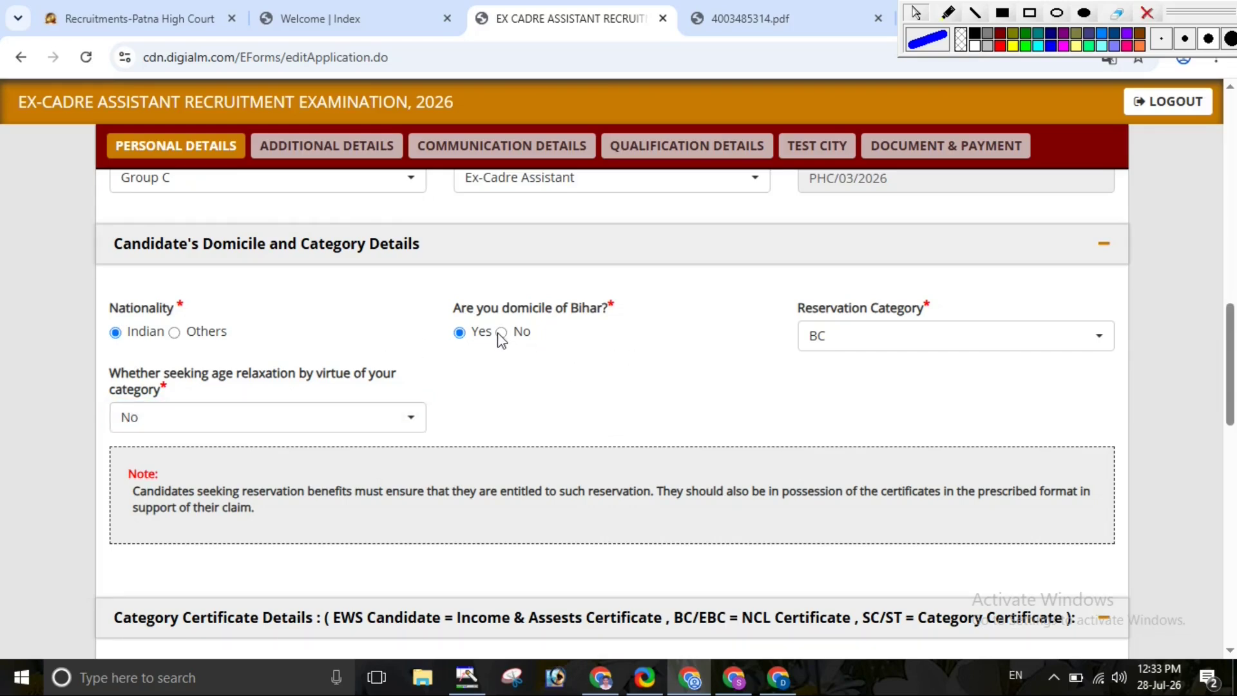
click(501, 334)
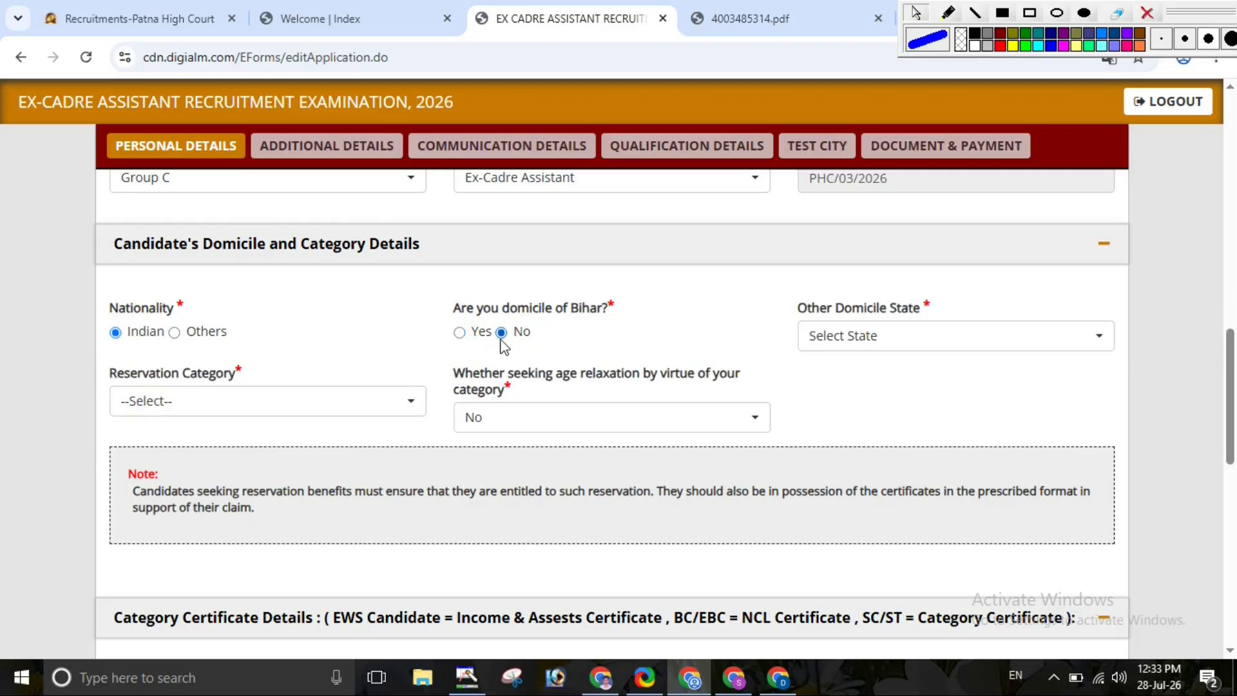
click(859, 339)
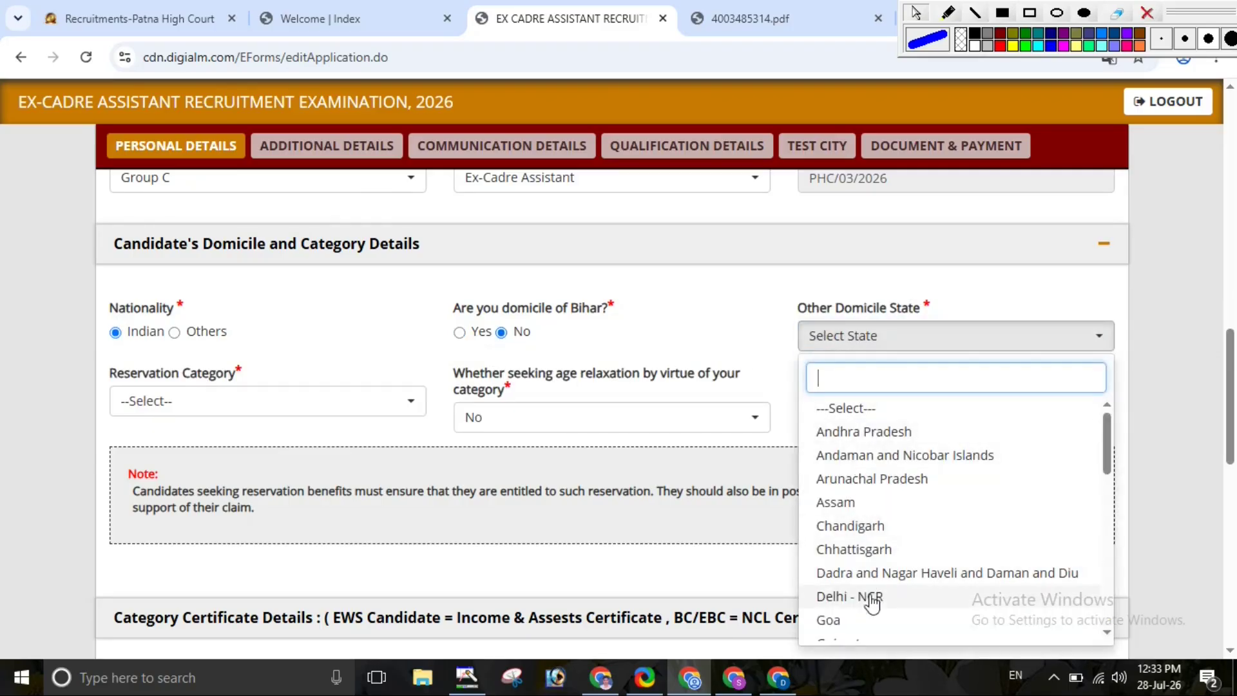
click(850, 336)
click(851, 336)
scroll(874, 530, down, 1)
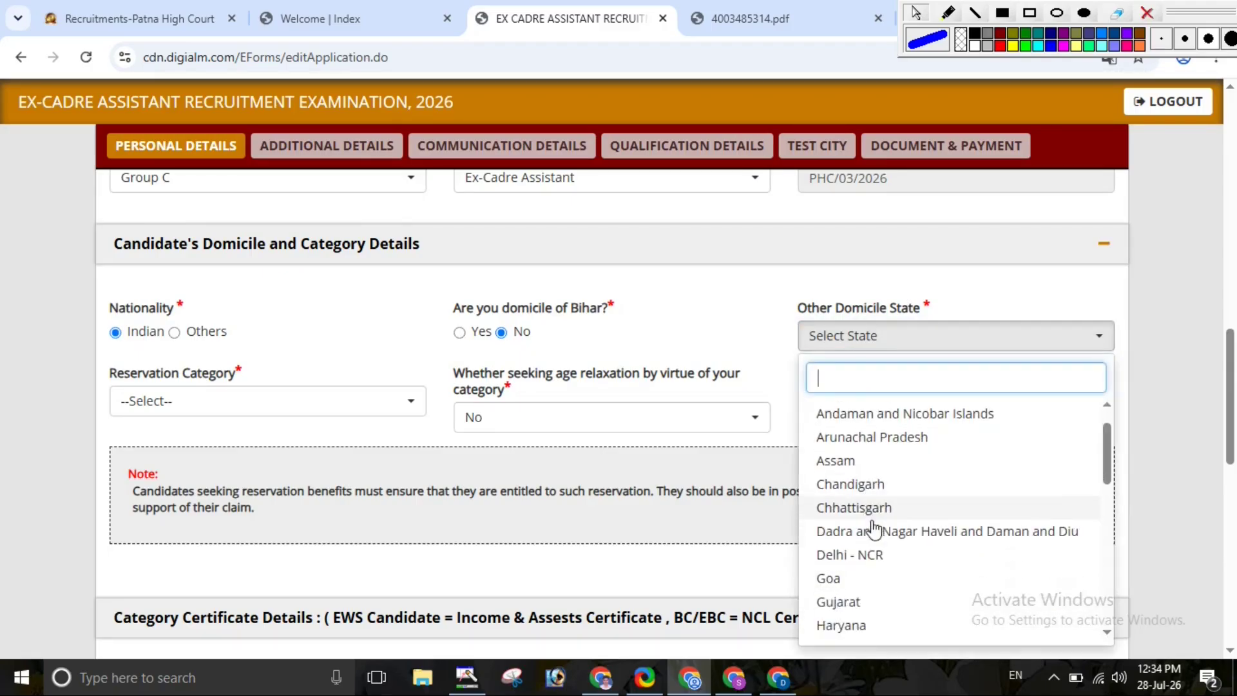
click(869, 444)
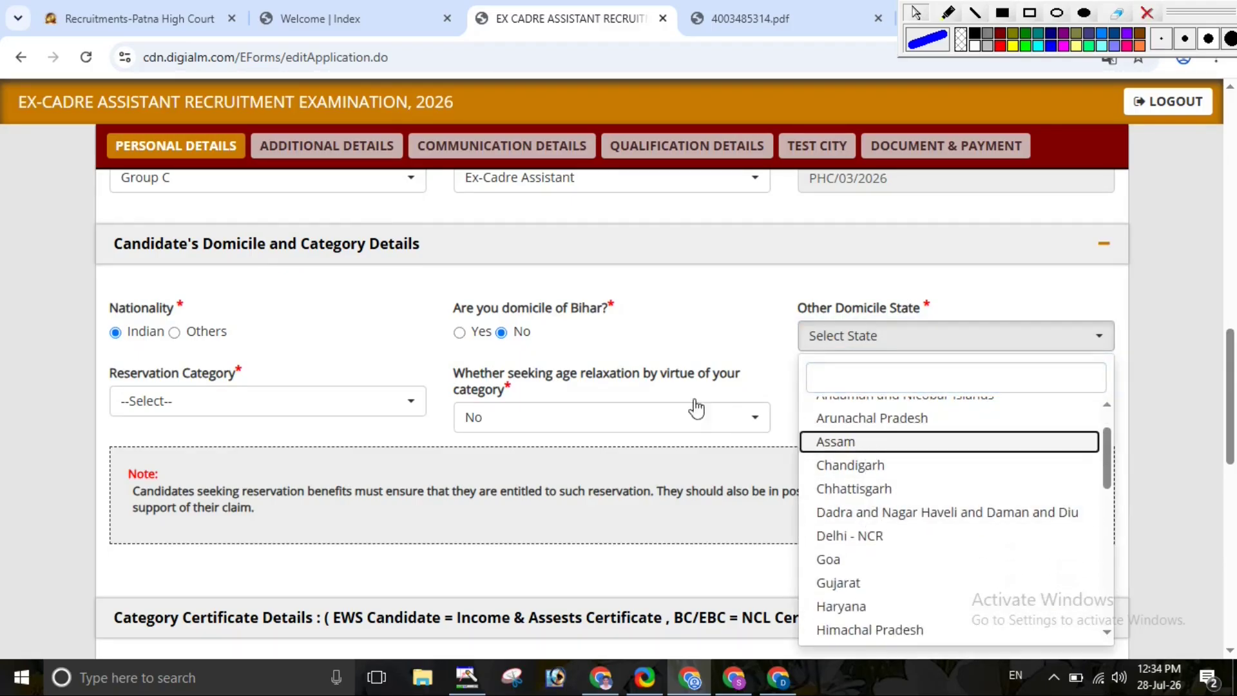
Examine which reservation category options are offered for a domicile outside Bihar
click(143, 404)
click(202, 401)
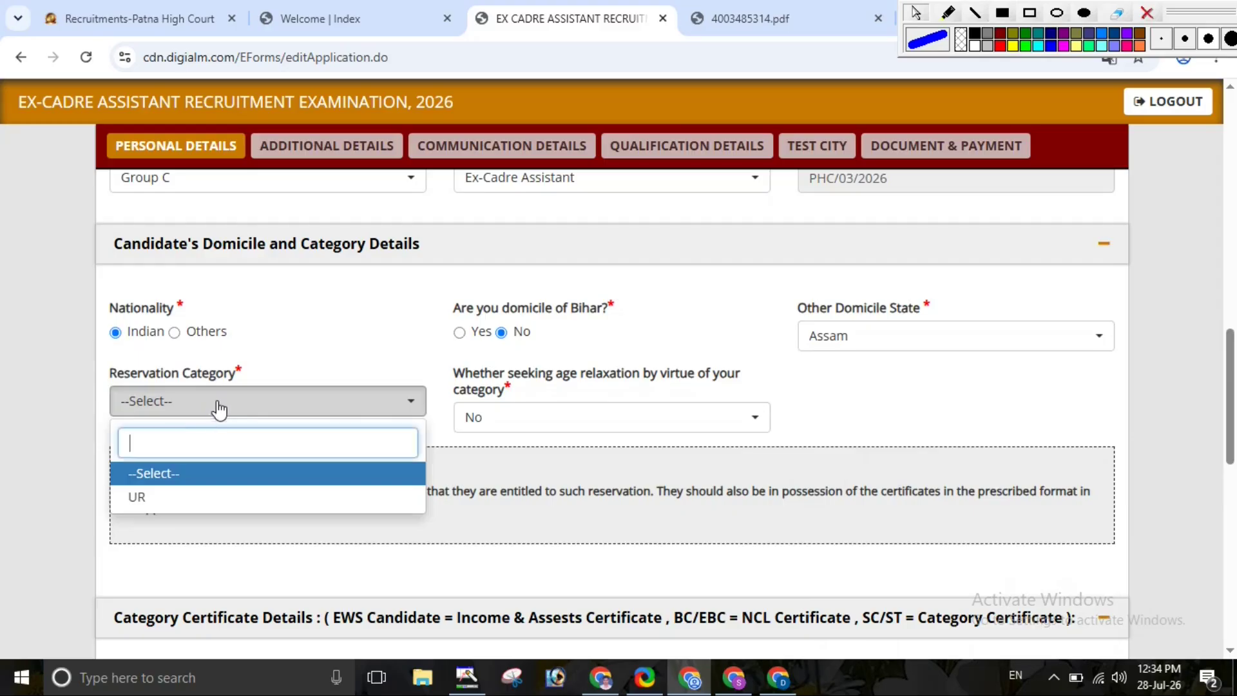
click(213, 410)
click(213, 408)
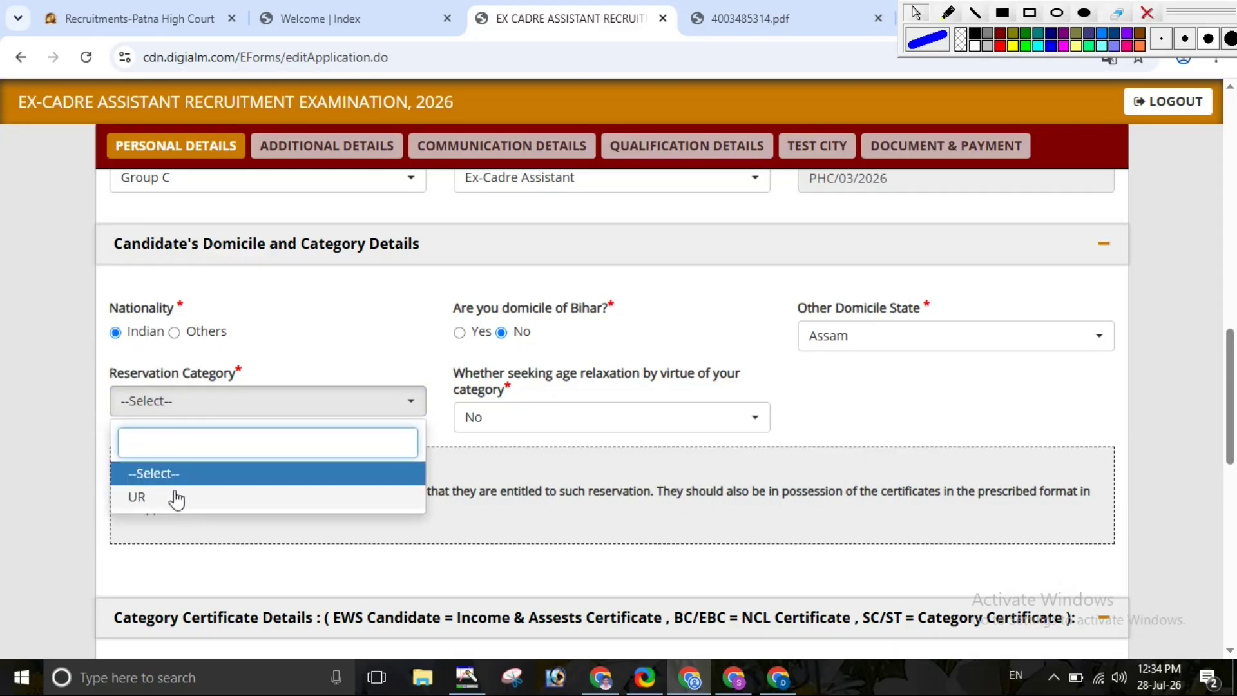
Restore the Bihar domicile answer to Yes and reselect BC as the reservation category
click(339, 337)
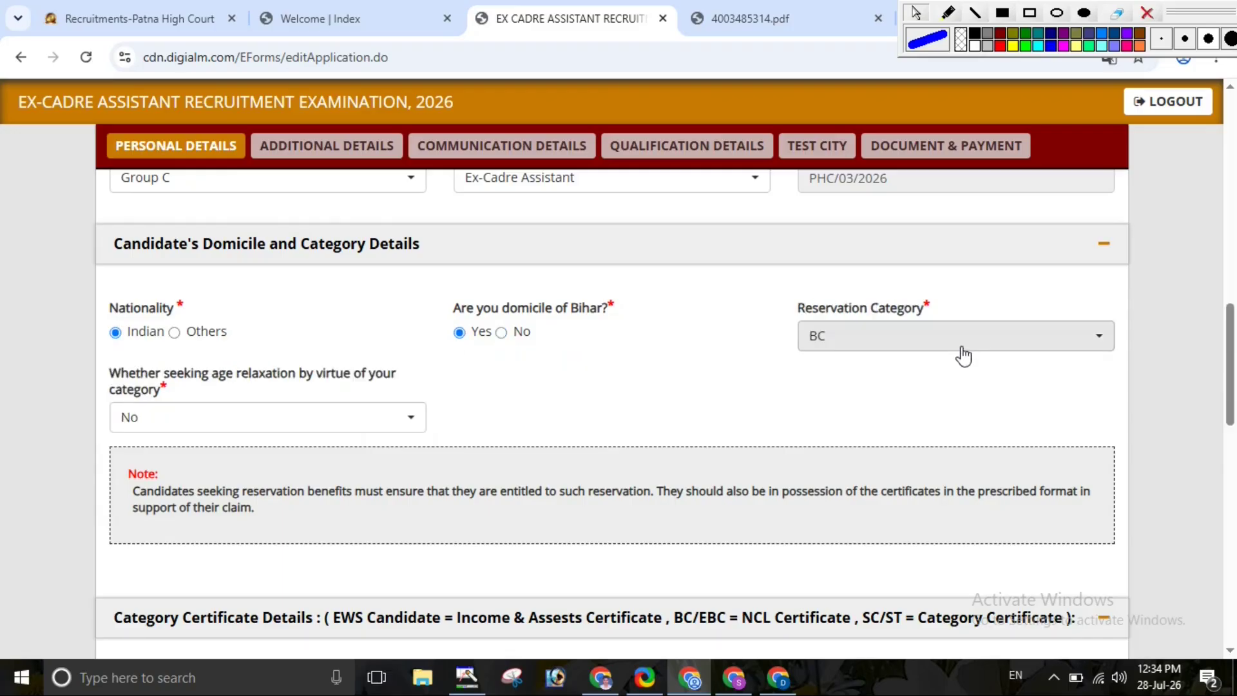
click(960, 350)
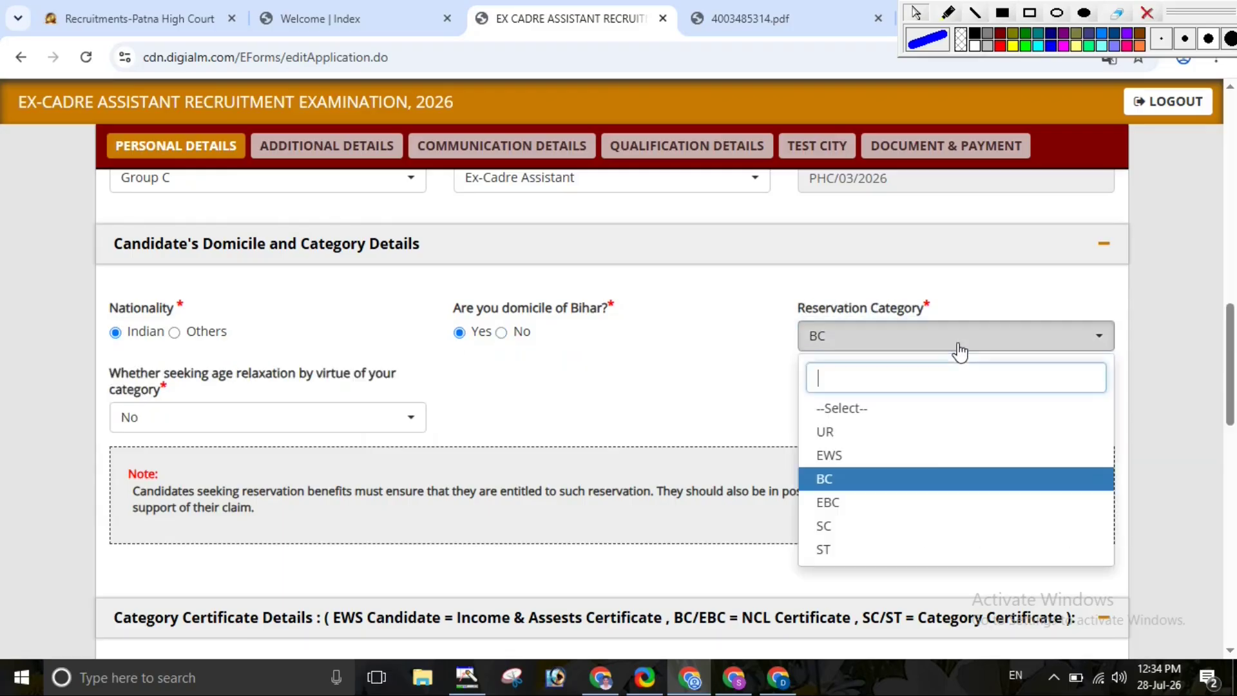
click(906, 485)
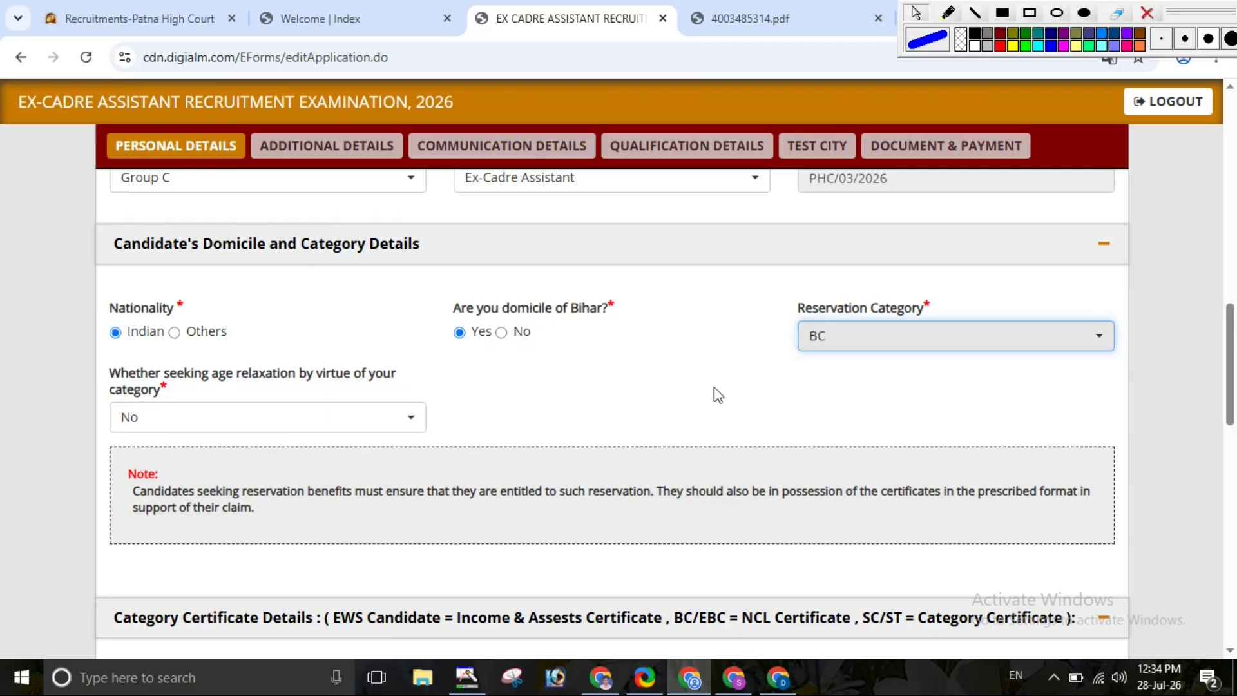
Compare the selected reservation category with the certificate type required in the Category Certificate Details section
scroll(714, 388, down, 4)
scroll(713, 403, down, 1)
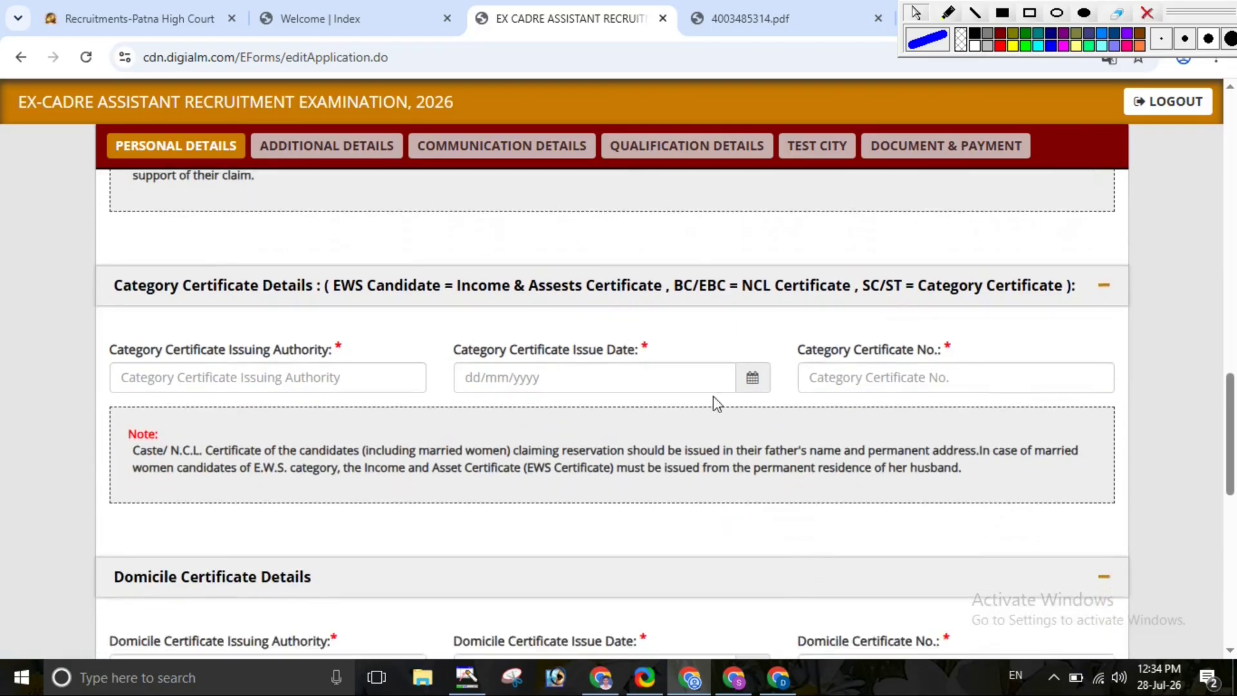
scroll(834, 284, up, 2)
scroll(838, 286, up, 2)
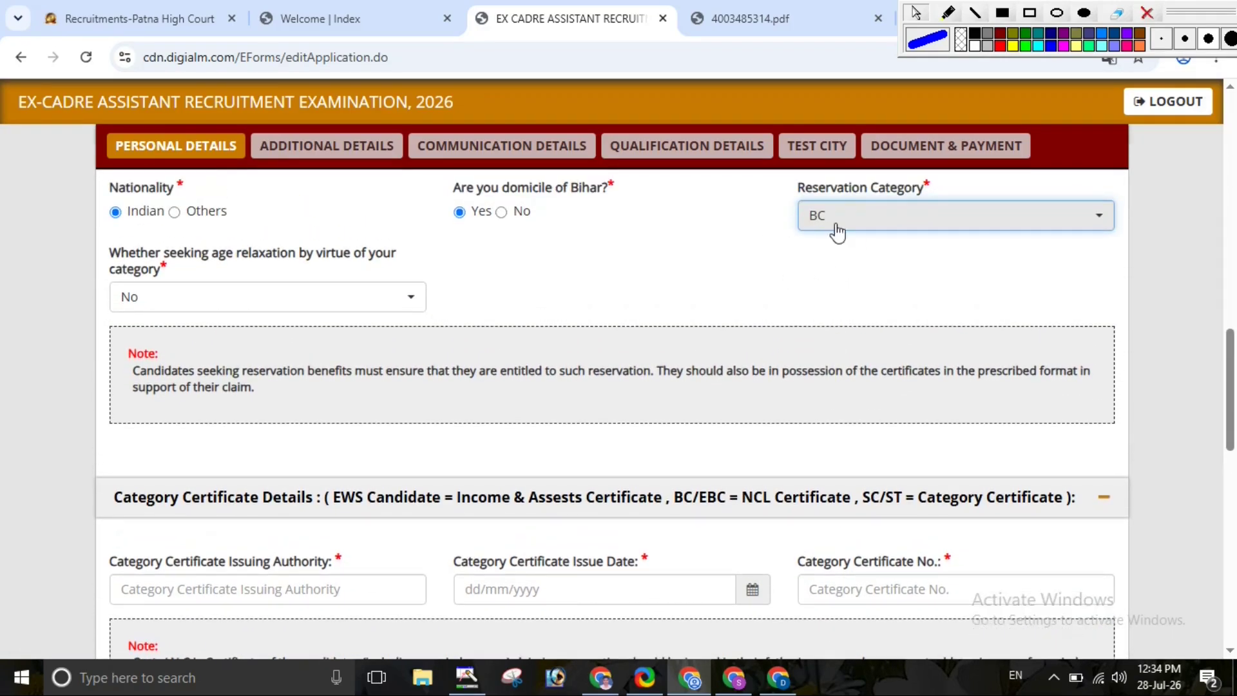
scroll(717, 314, down, 3)
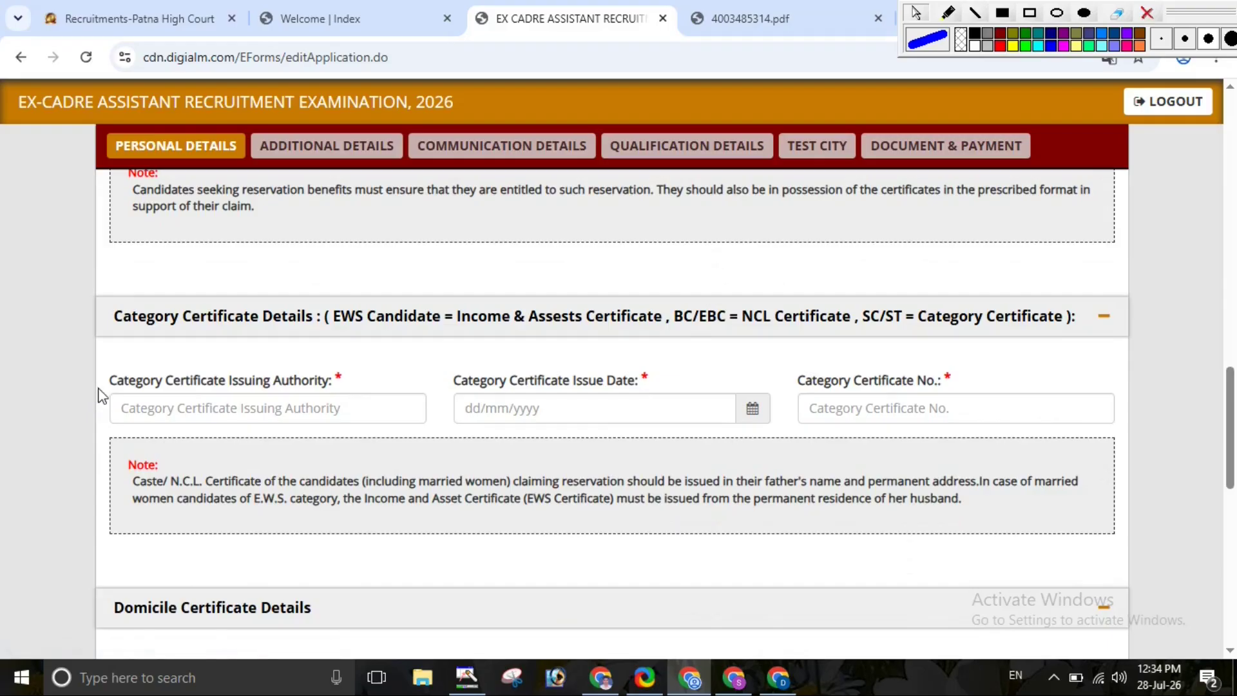
scroll(784, 326, up, 3)
scroll(784, 336, down, 3)
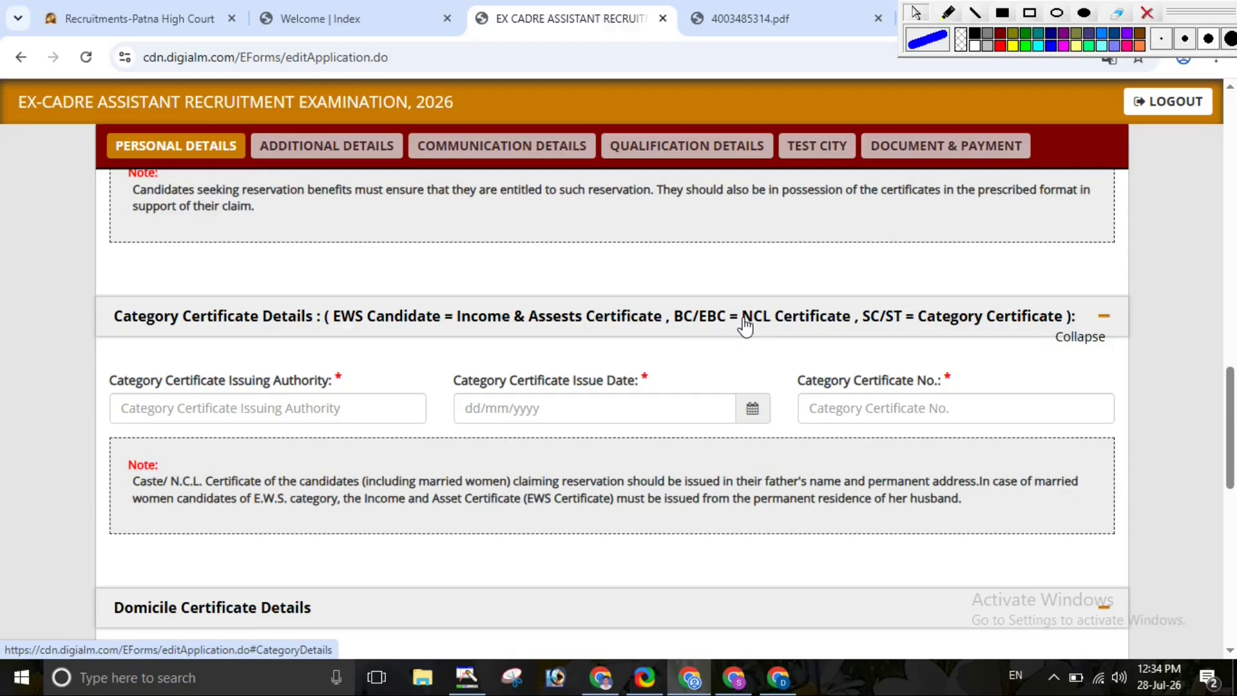
Underline BC/EBC, NCL Certificate and SC/ST in blue in the category certificate heading, and underline and circle Category Certificate
mouse_move(675, 294)
mouse_down()
mouse_move(718, 314)
mouse_move(763, 271)
mouse_up()
click(776, 279)
click(949, 13)
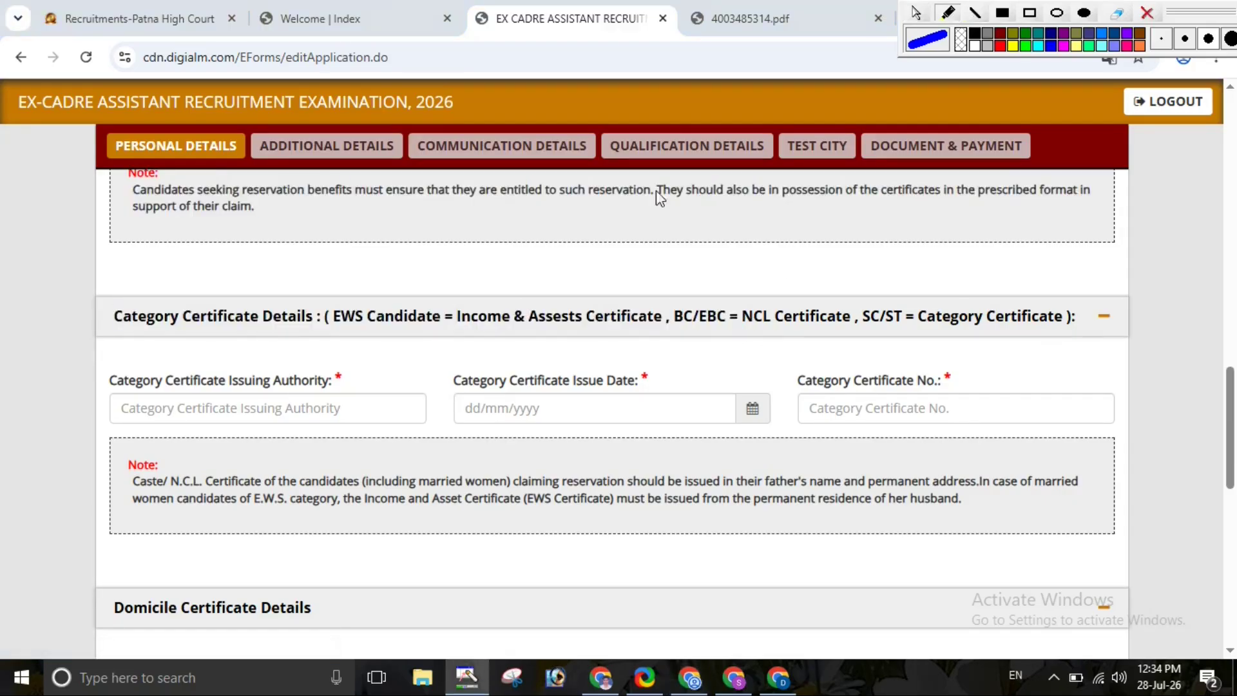
mouse_move(671, 330)
mouse_down()
mouse_move(1024, 333)
mouse_move(1068, 308)
mouse_move(1015, 276)
mouse_move(916, 304)
mouse_move(915, 321)
mouse_up()
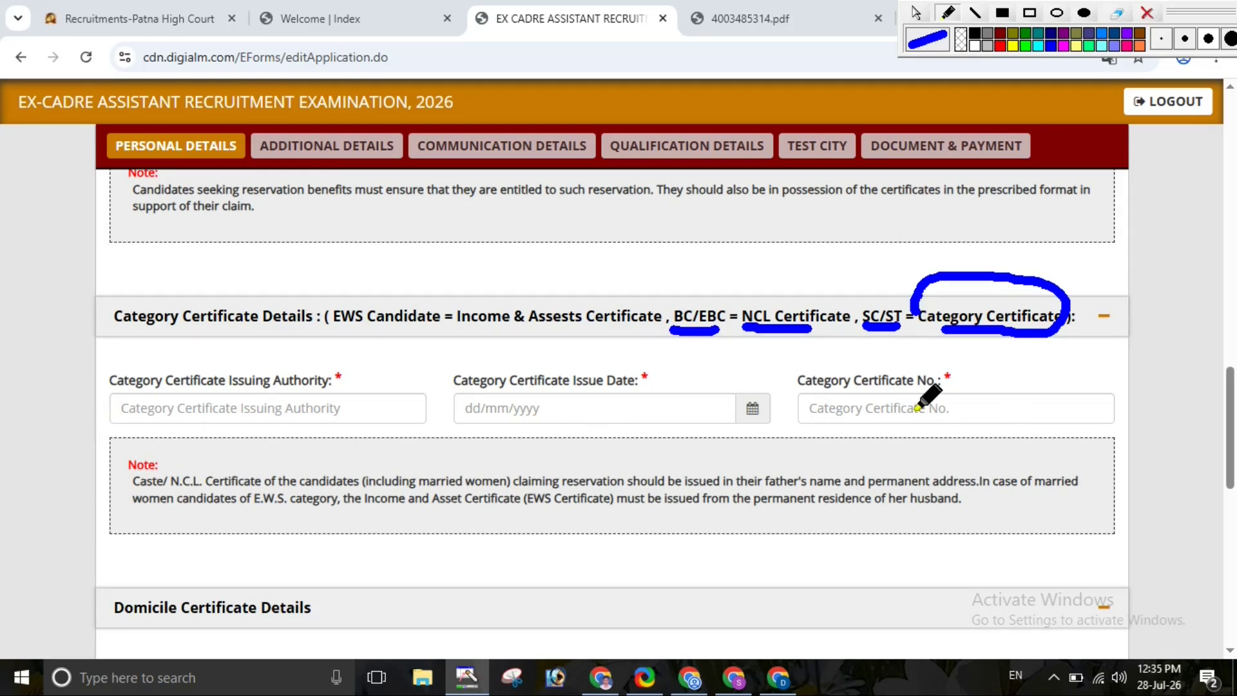
Draw blue check marks at the category certificate number, issue date and issuing authority fields
drag(915, 405, 1001, 376)
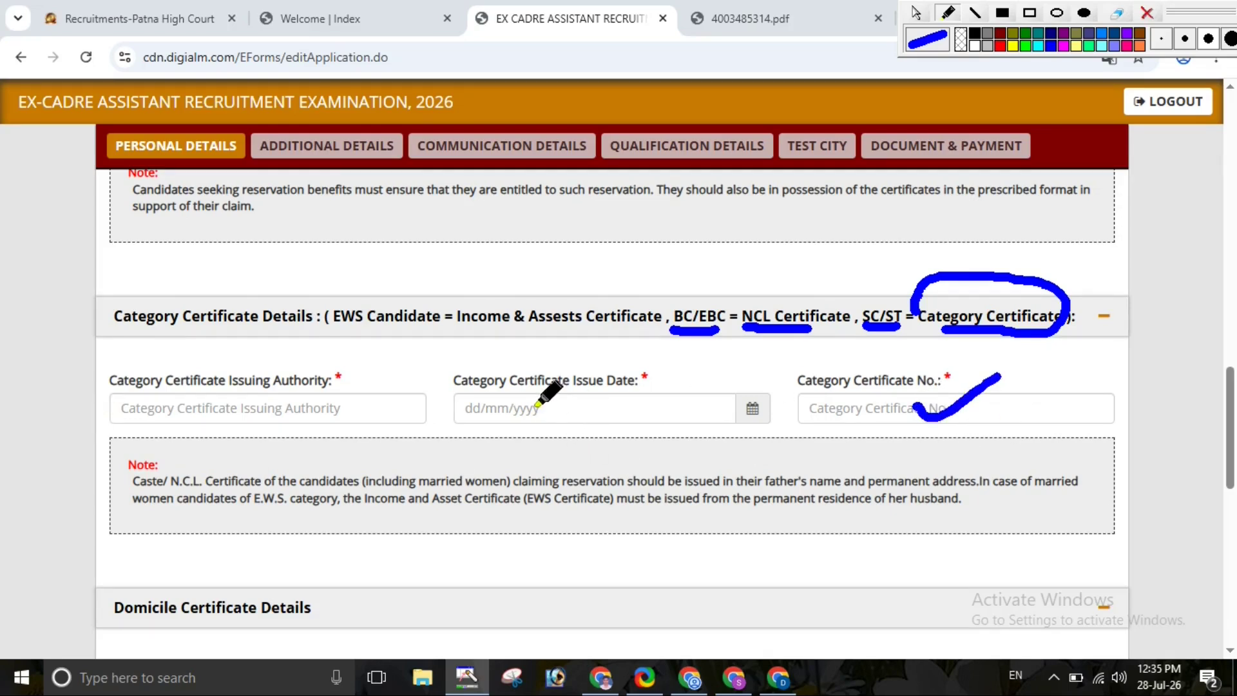
drag(544, 408, 629, 380)
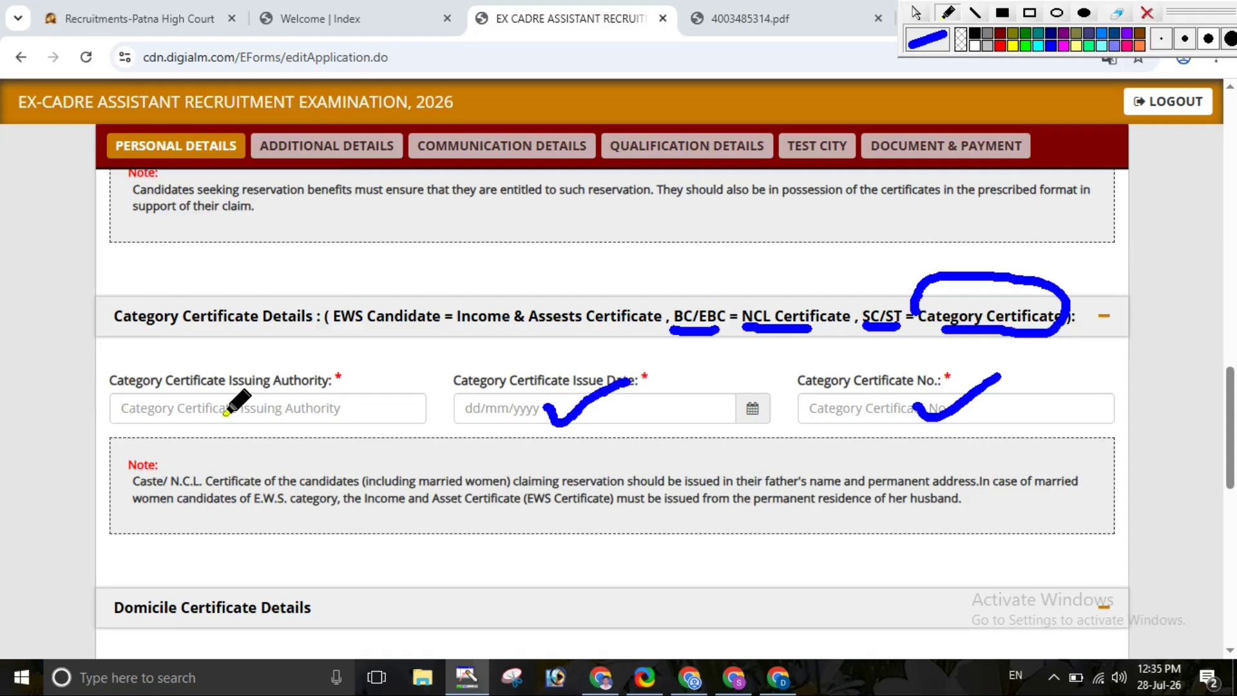
mouse_move(246, 403)
mouse_down()
mouse_move(265, 420)
mouse_move(313, 389)
mouse_up()
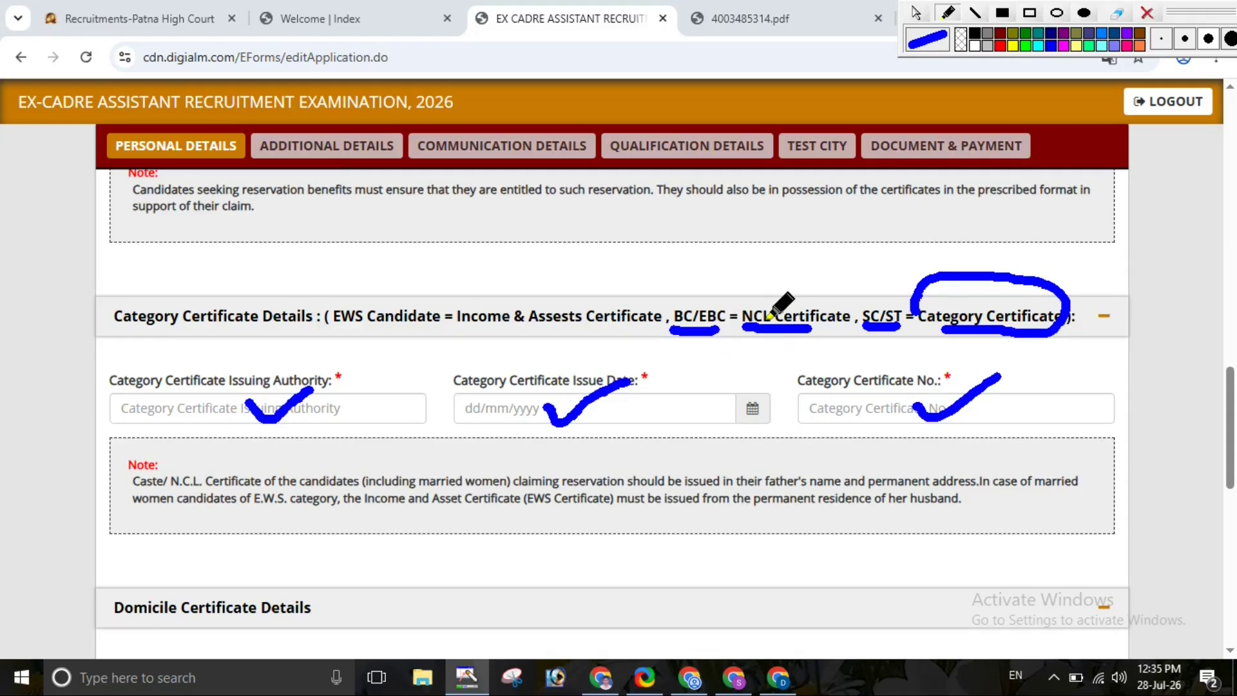
Draw short blue strokes above BC/EBC, NCL Certificate and SC/ST in the heading, and clear all annotations
drag(660, 252, 696, 295)
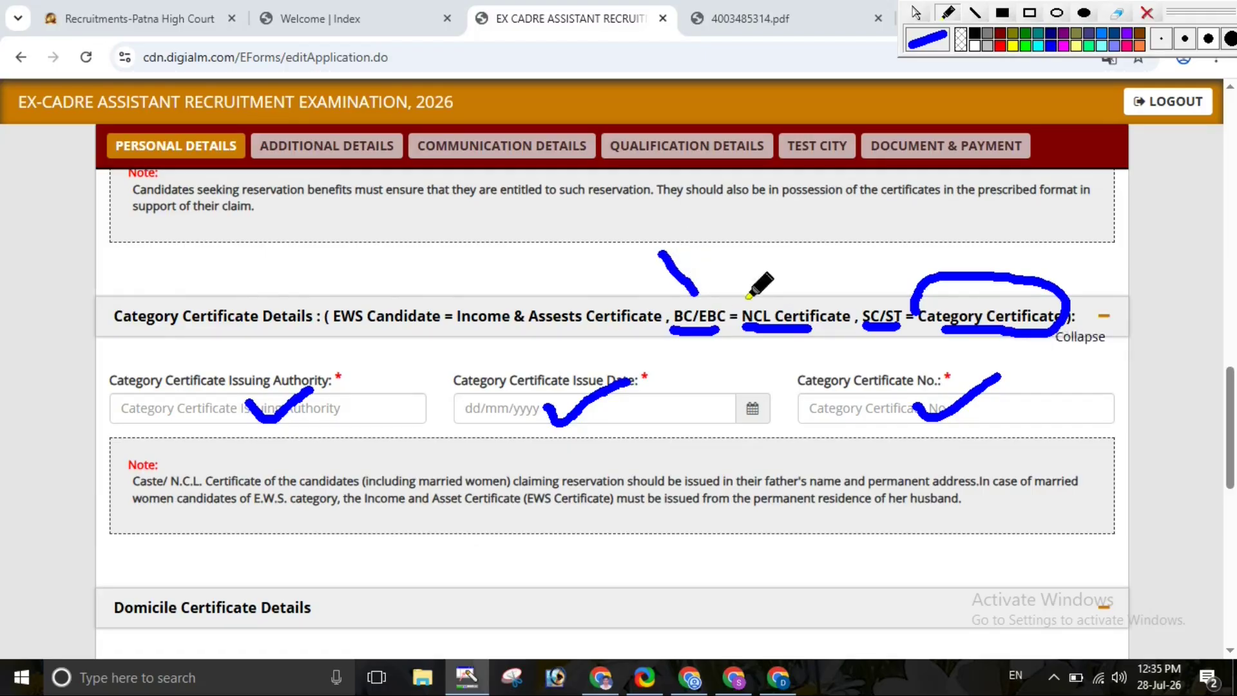
drag(761, 262, 791, 311)
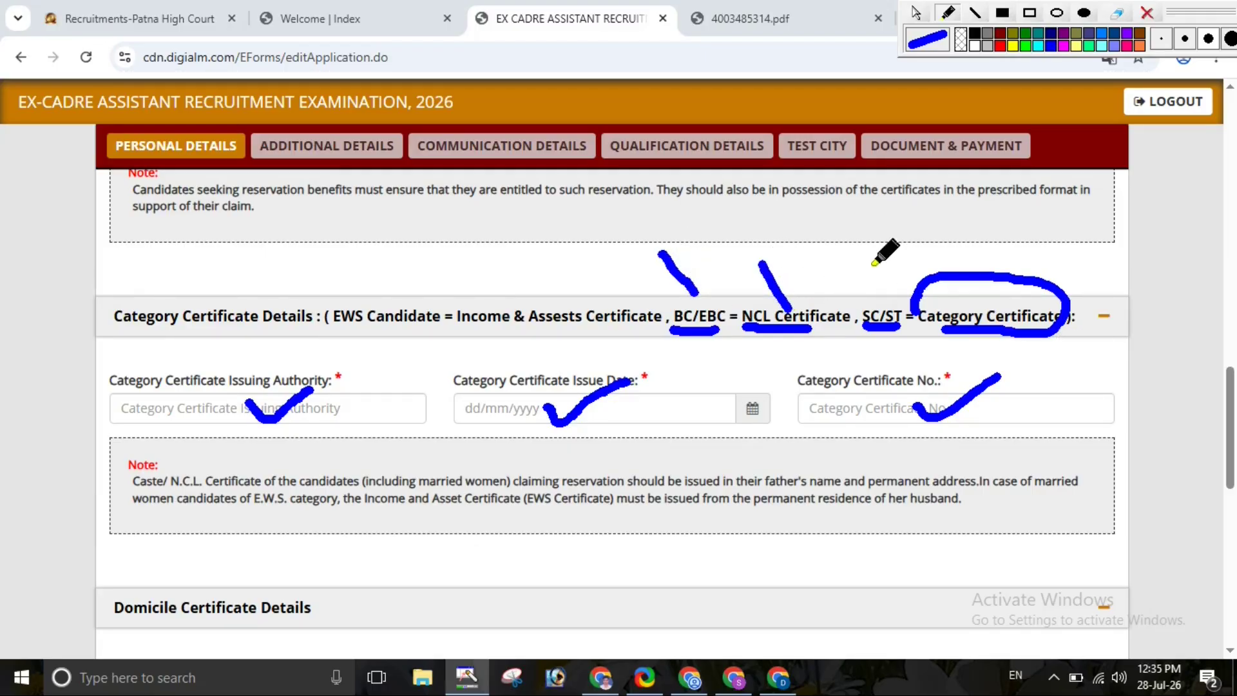
drag(868, 261, 894, 300)
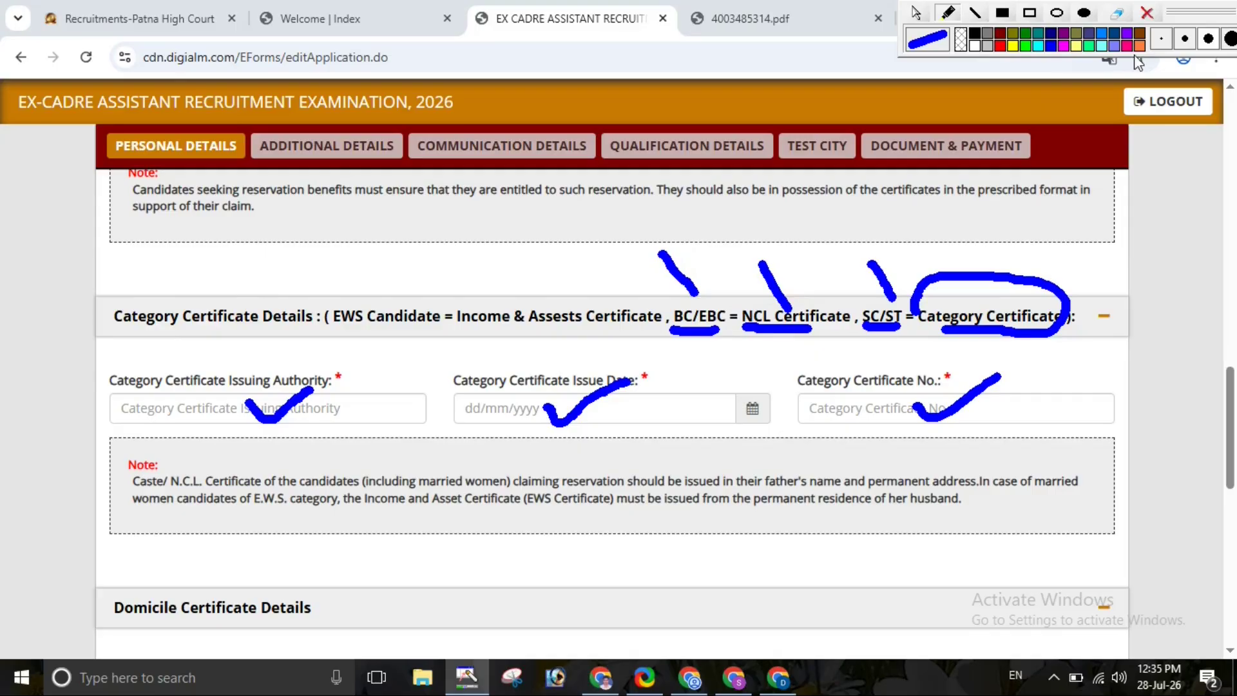
click(1147, 13)
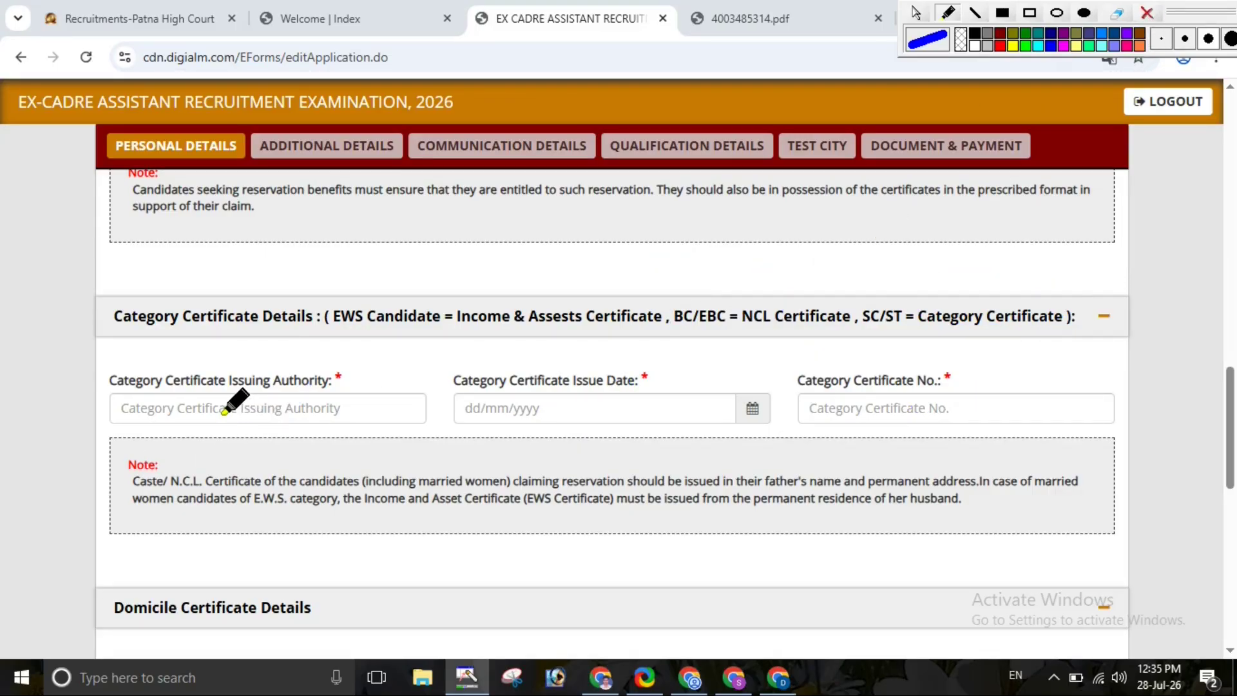
Check-mark the three category certificate fields in blue, circle the certificate number's mark, and clear the ink, returning to the normal pointer
drag(222, 413, 258, 404)
drag(473, 410, 530, 383)
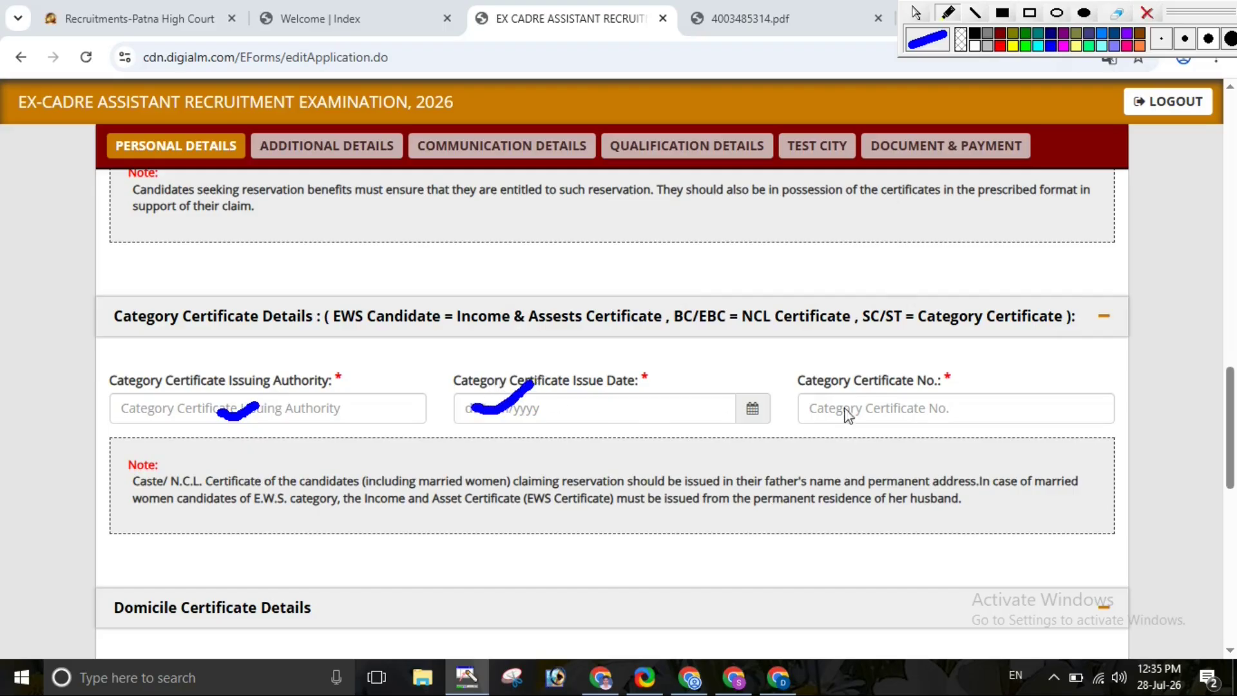
drag(836, 413, 890, 386)
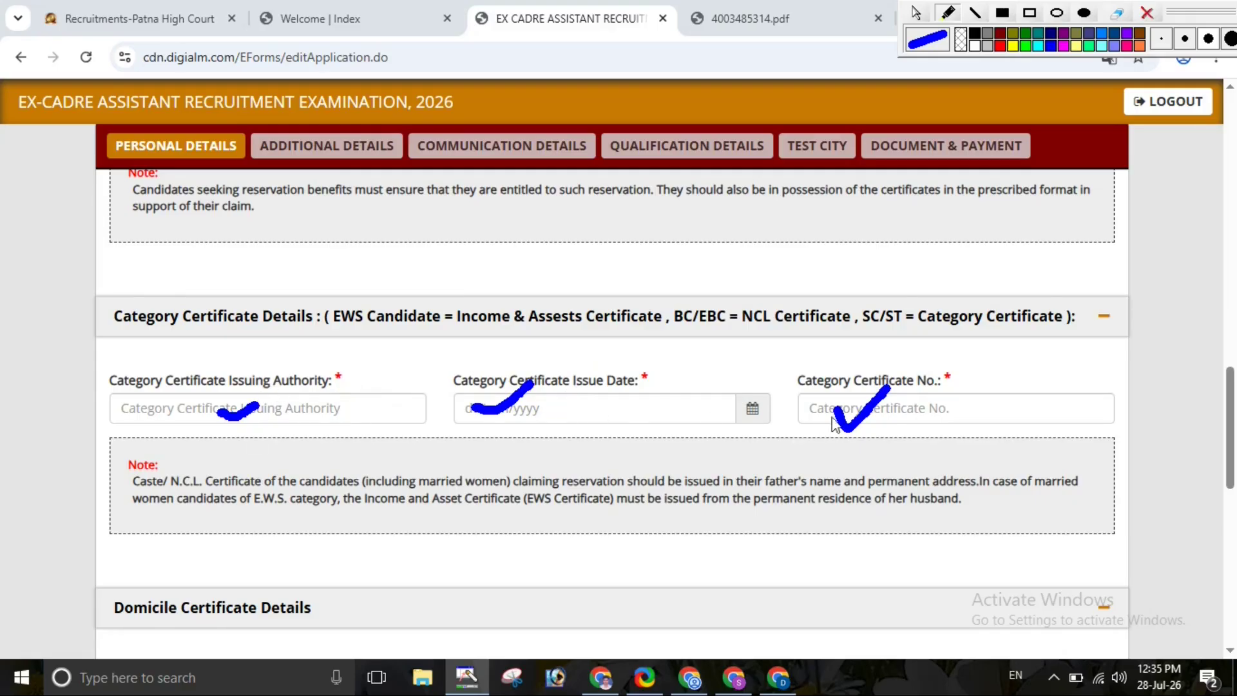
mouse_move(822, 364)
mouse_down()
mouse_move(806, 419)
mouse_move(828, 361)
mouse_up()
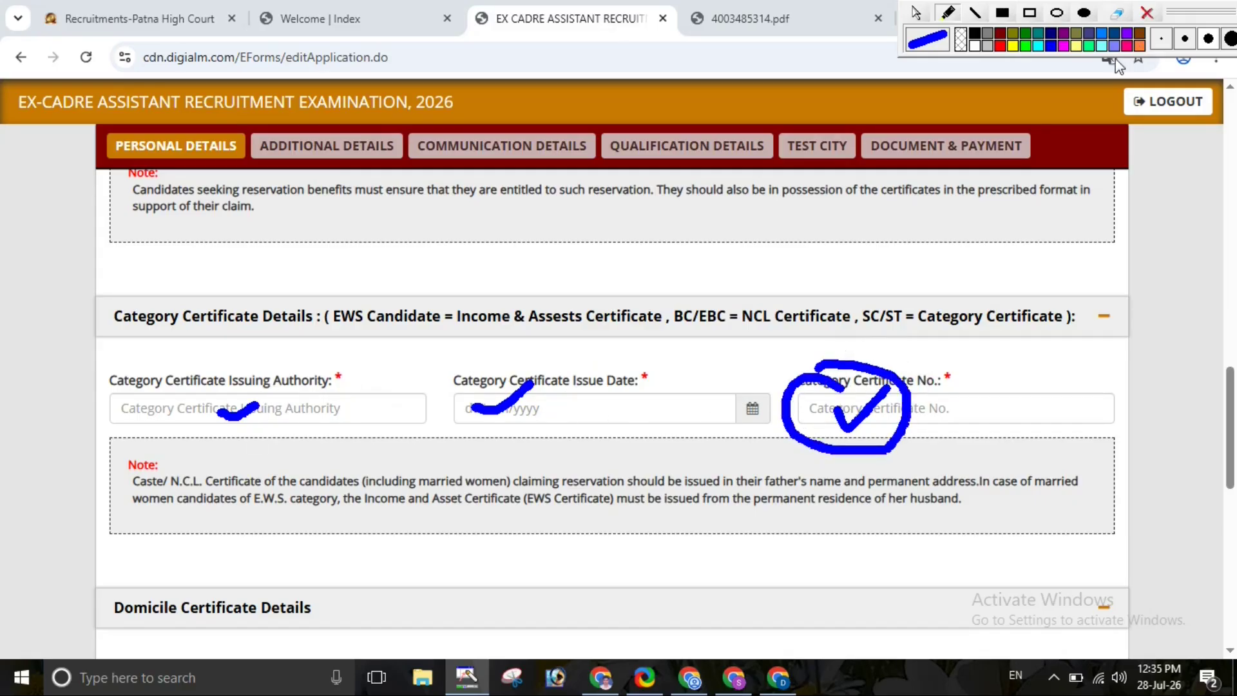
click(1146, 13)
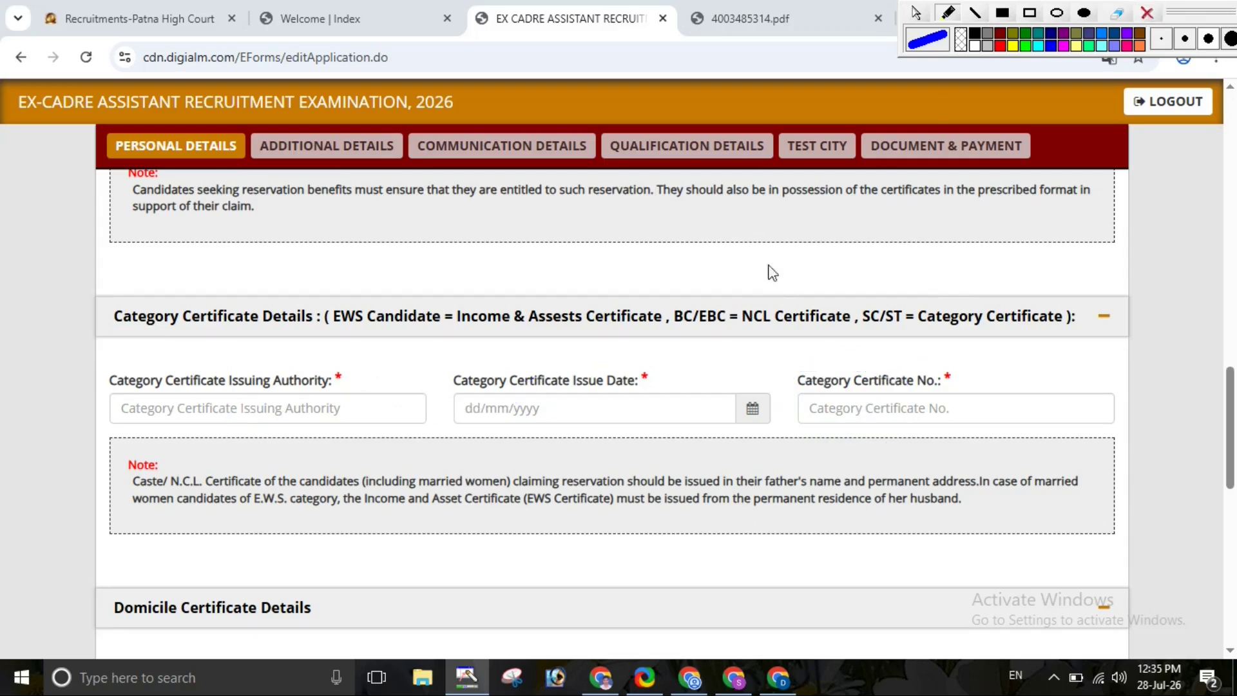
click(916, 13)
Examine the domicile certificate's issuing authority, issue date and number fields, and continue to the identification details
scroll(618, 451, down, 2)
scroll(397, 373, down, 4)
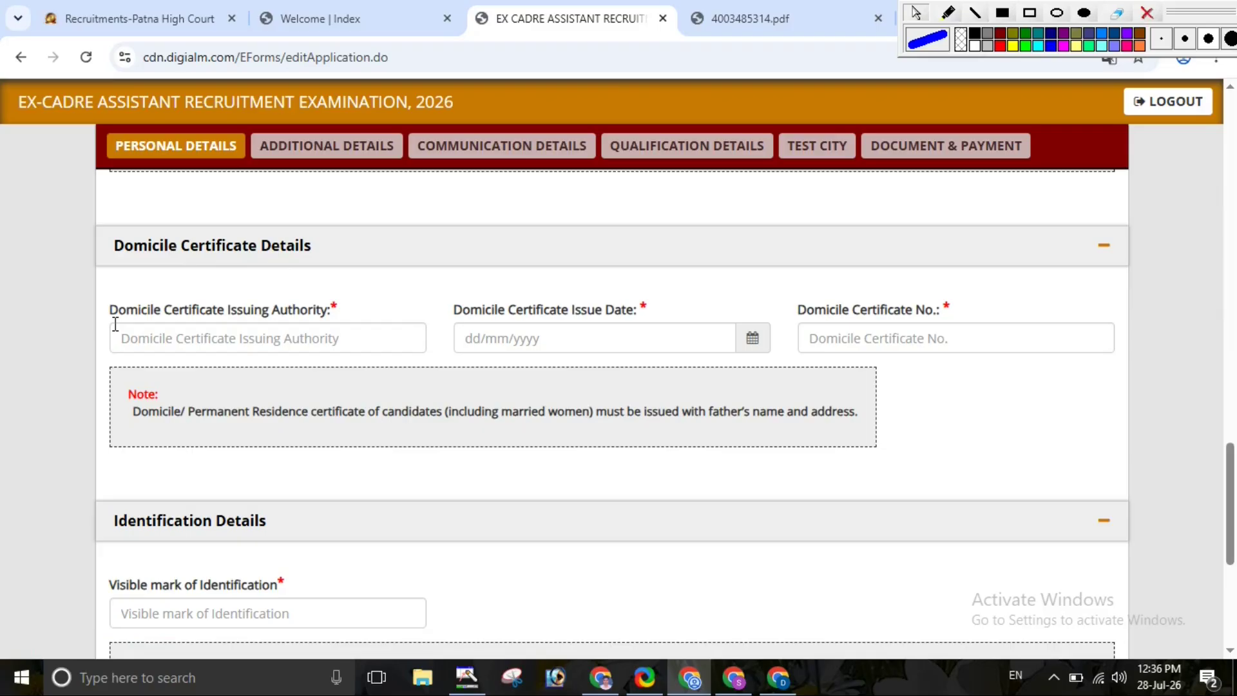
click(248, 345)
drag(455, 310, 673, 288)
click(527, 342)
click(668, 288)
click(879, 340)
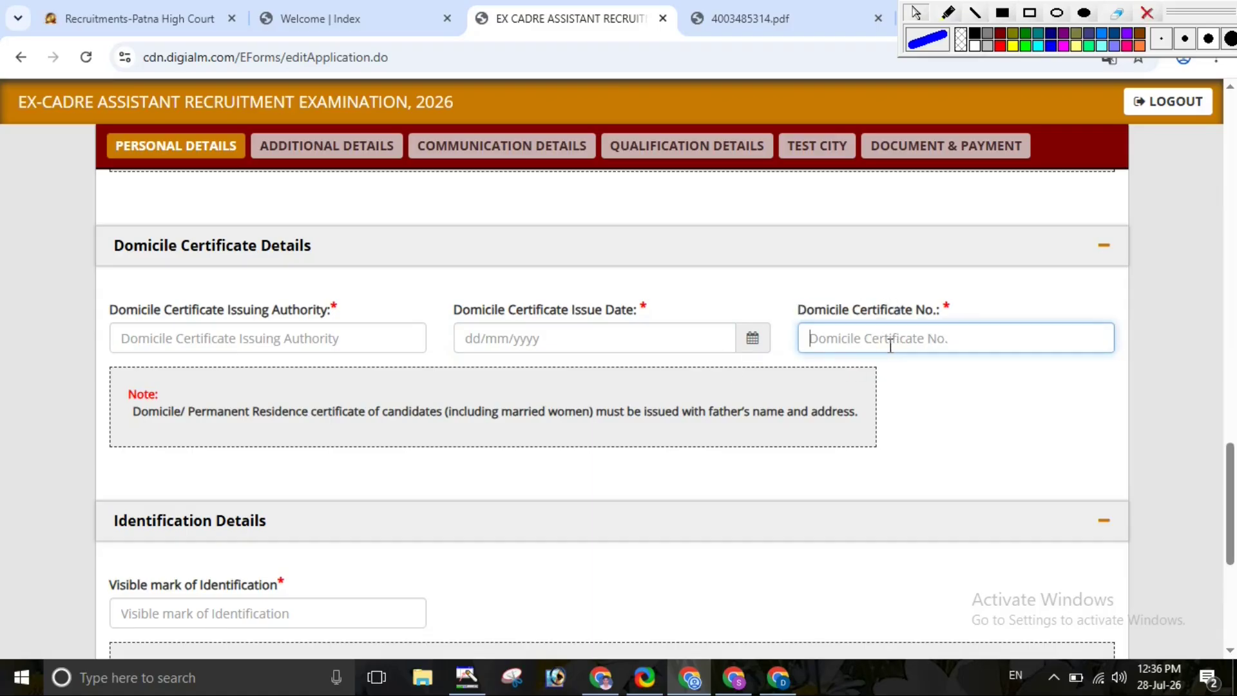
scroll(698, 373, down, 4)
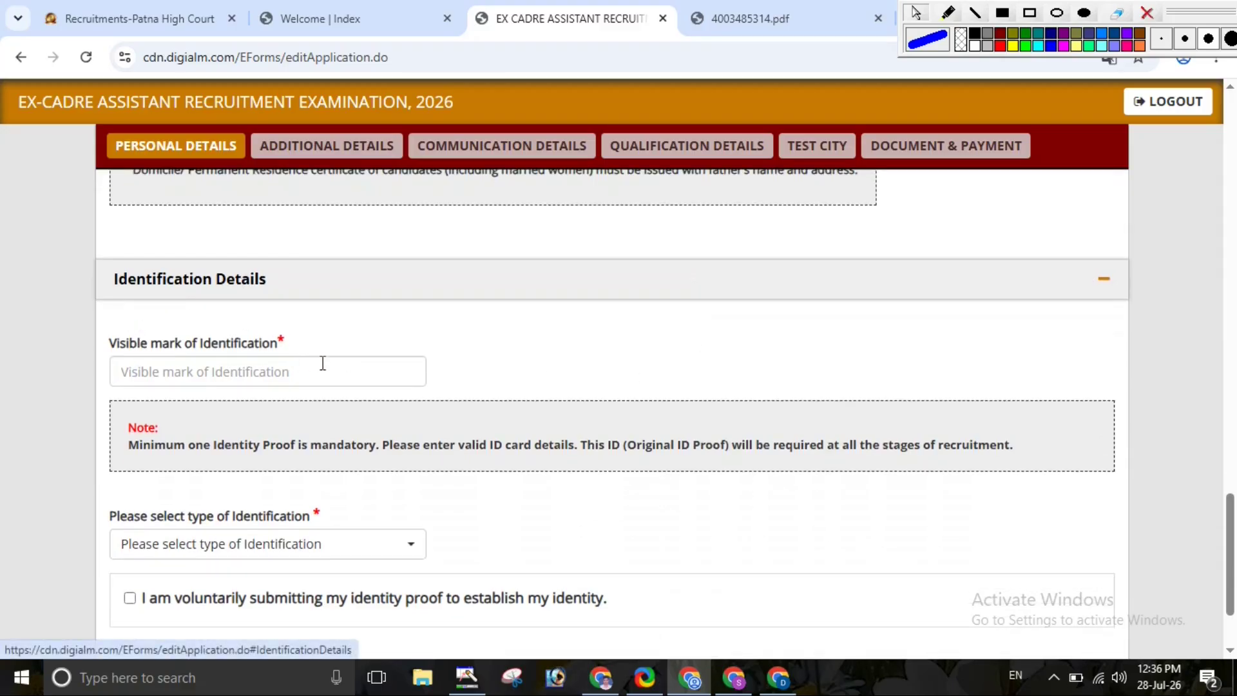
Choose Pan Card as the type of identification in the identification details
scroll(319, 372, down, 1)
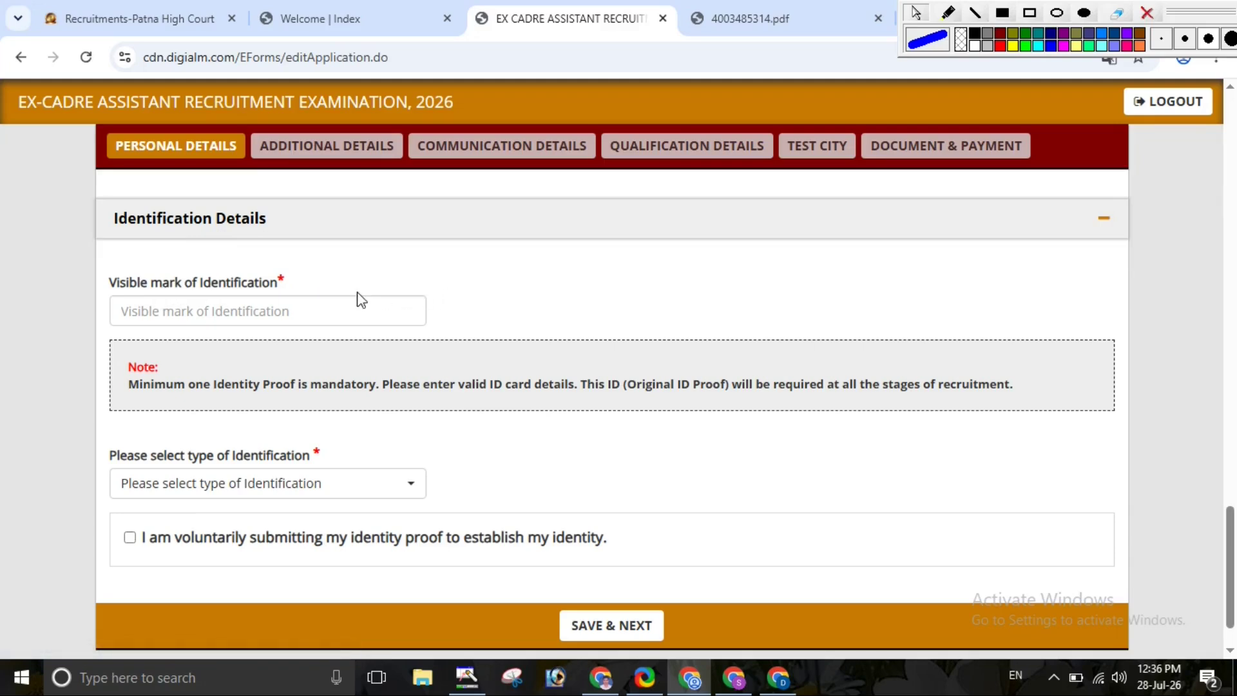
click(298, 310)
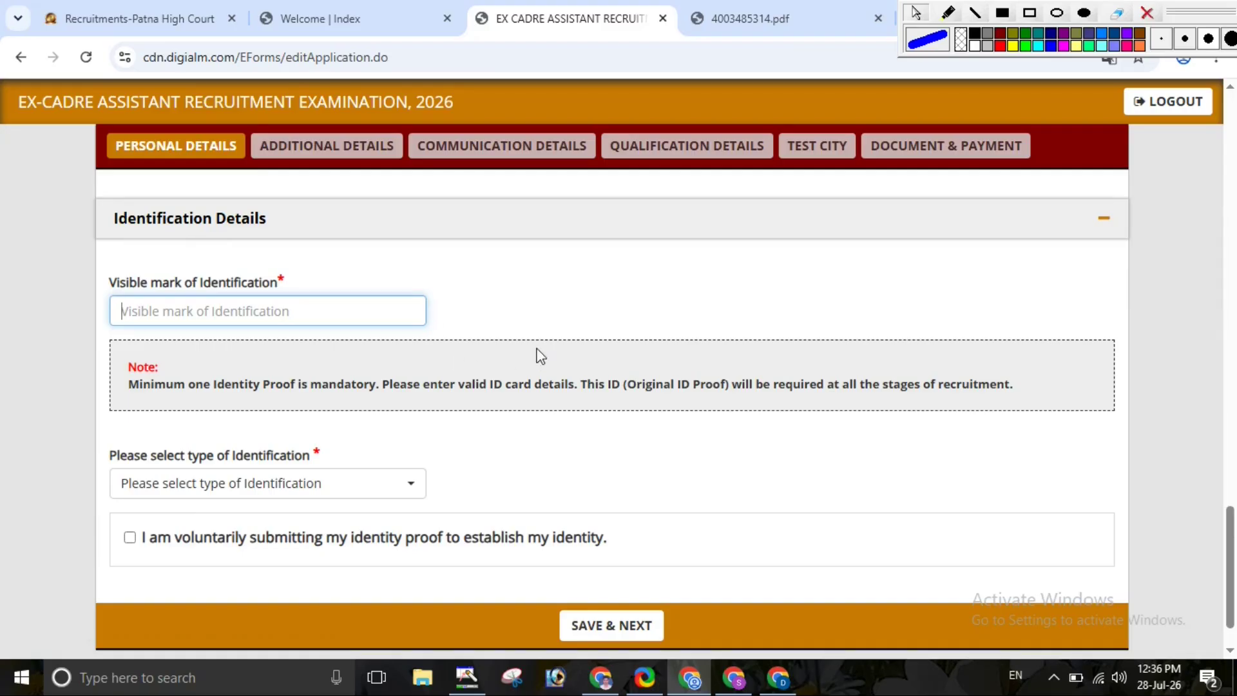
scroll(540, 356, down, 1)
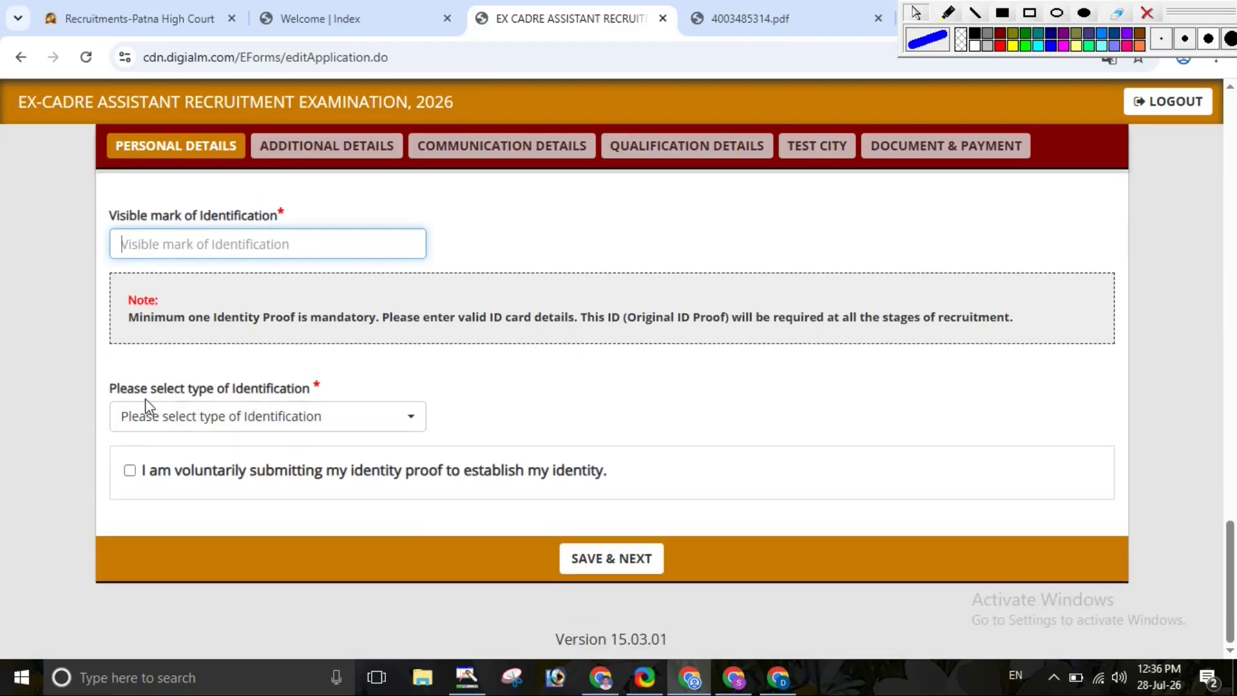
click(250, 422)
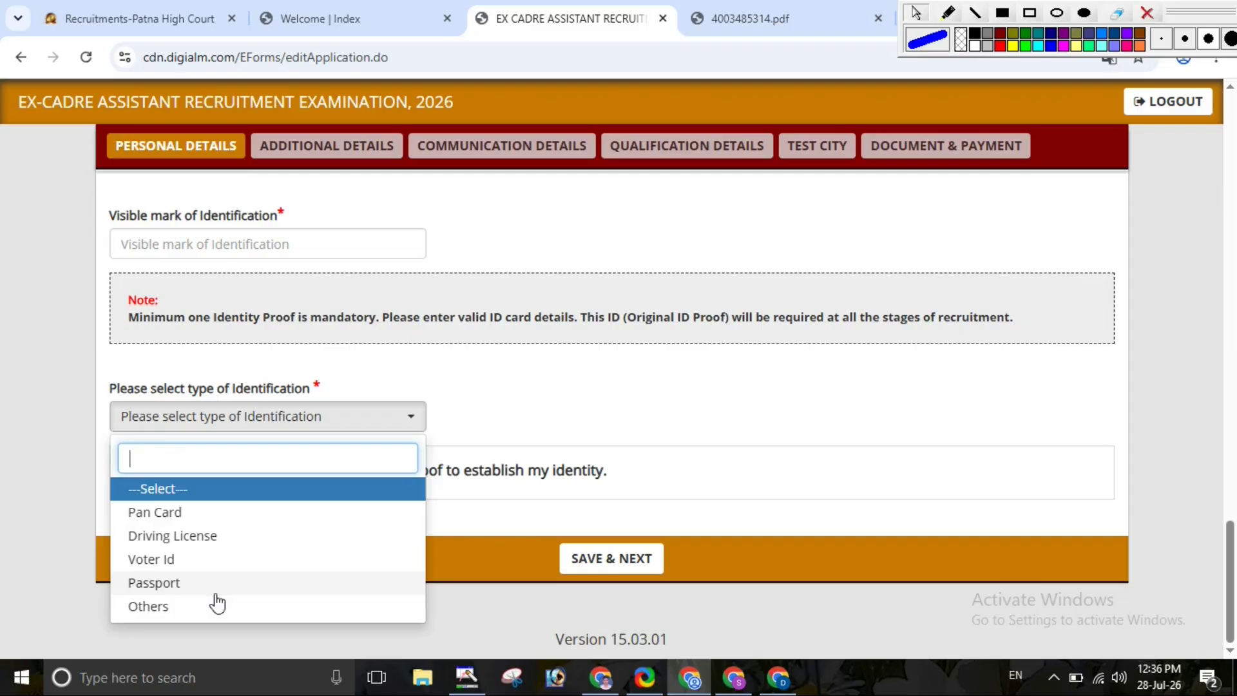
click(226, 515)
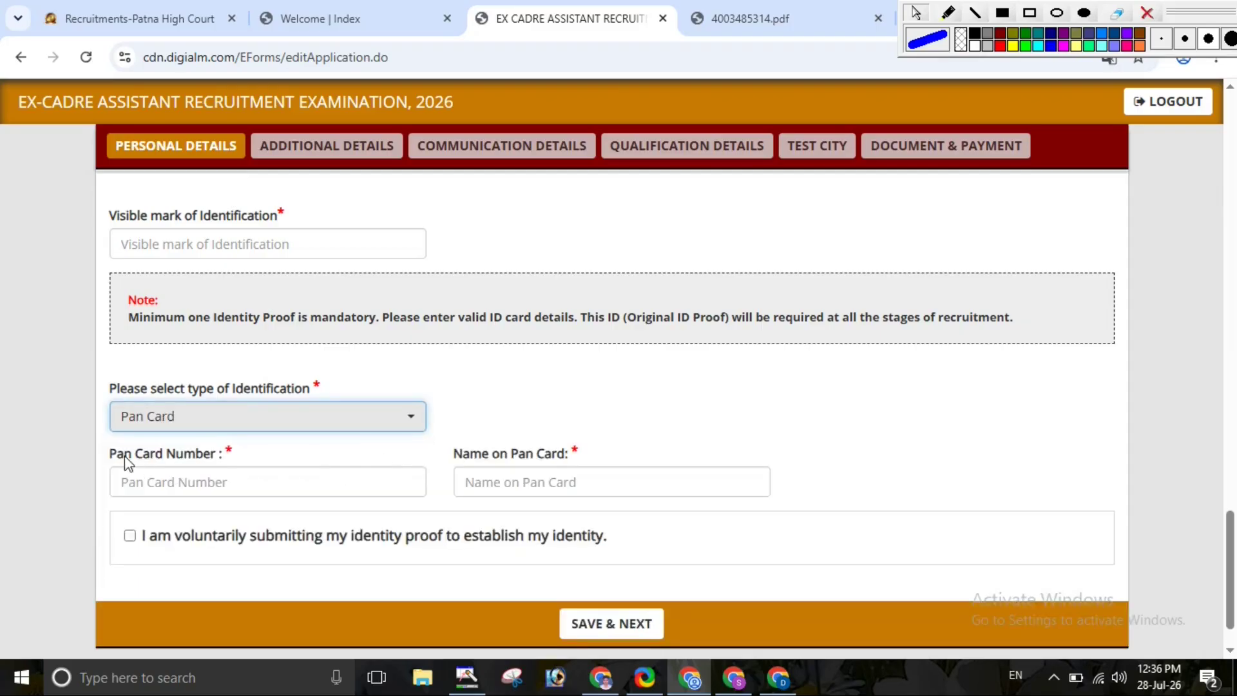
Complete the PAN card number and name on PAN card fields, save the personal details, and continue to the additional details
drag(115, 455, 181, 482)
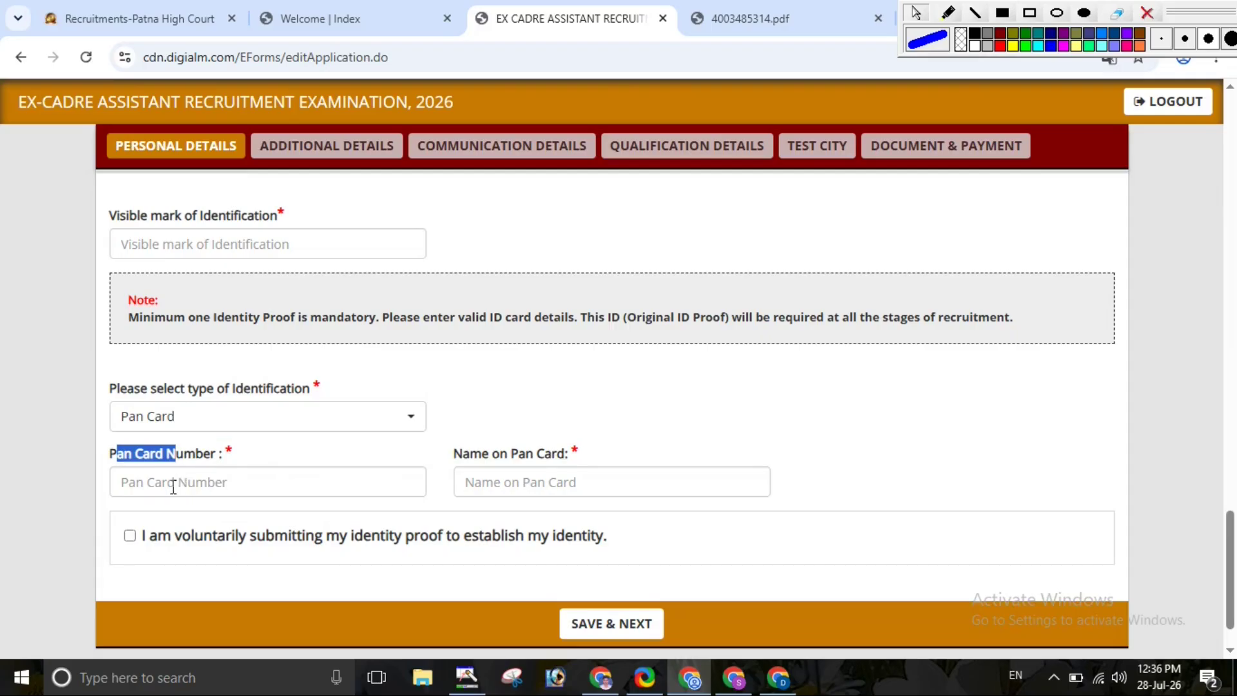
click(173, 486)
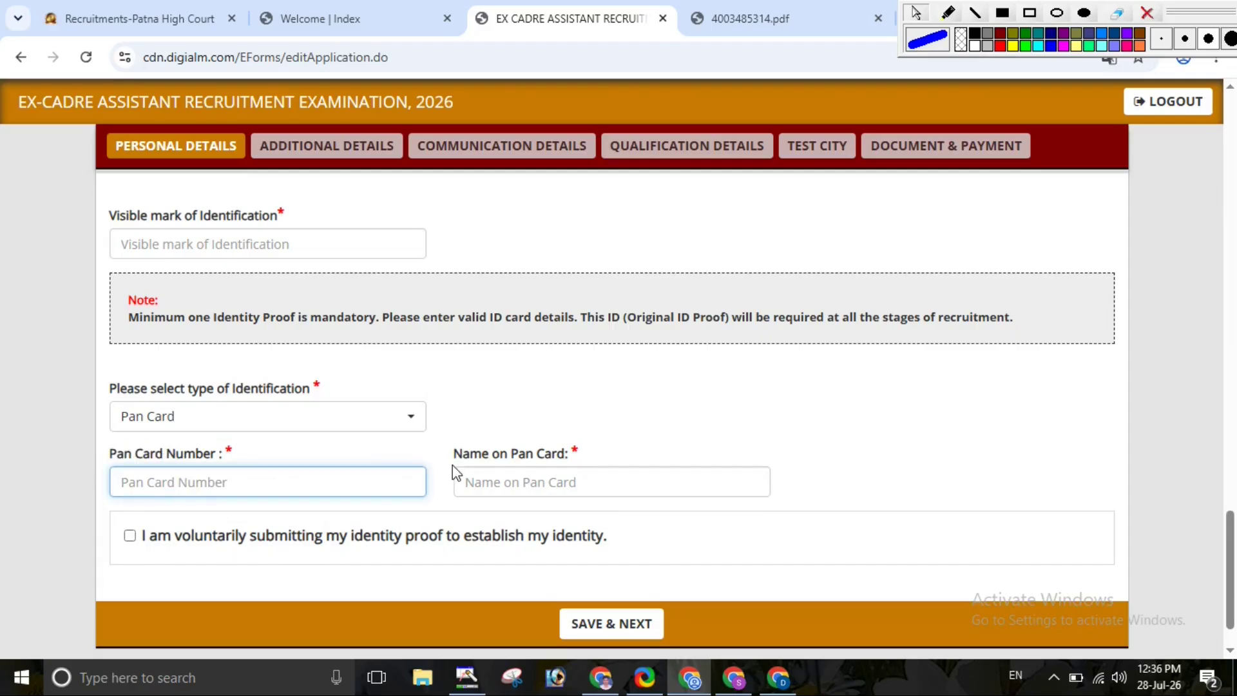
drag(453, 468, 561, 464)
click(619, 470)
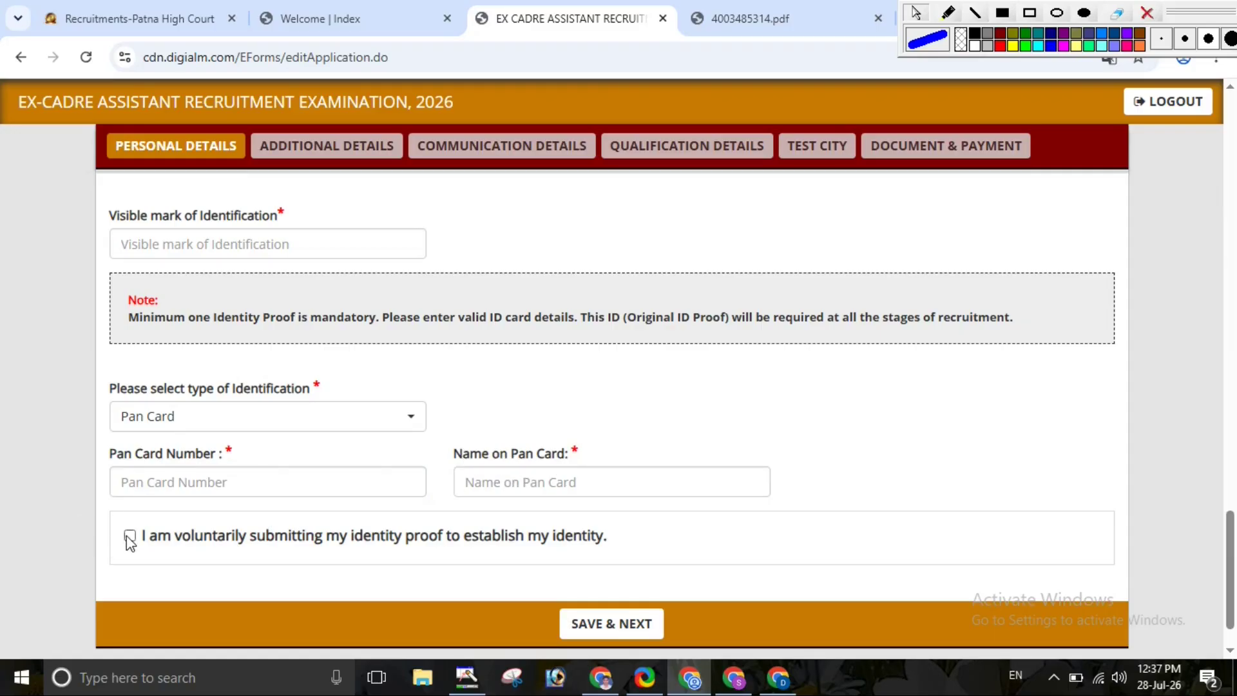
click(602, 623)
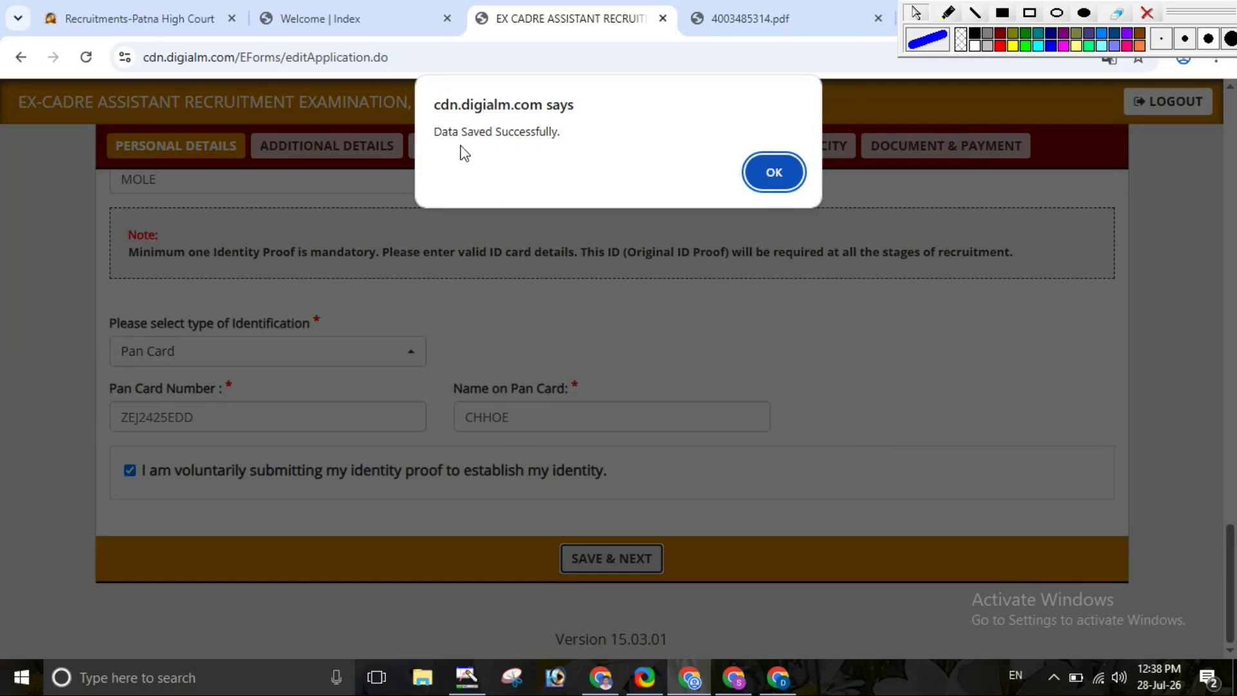
click(775, 173)
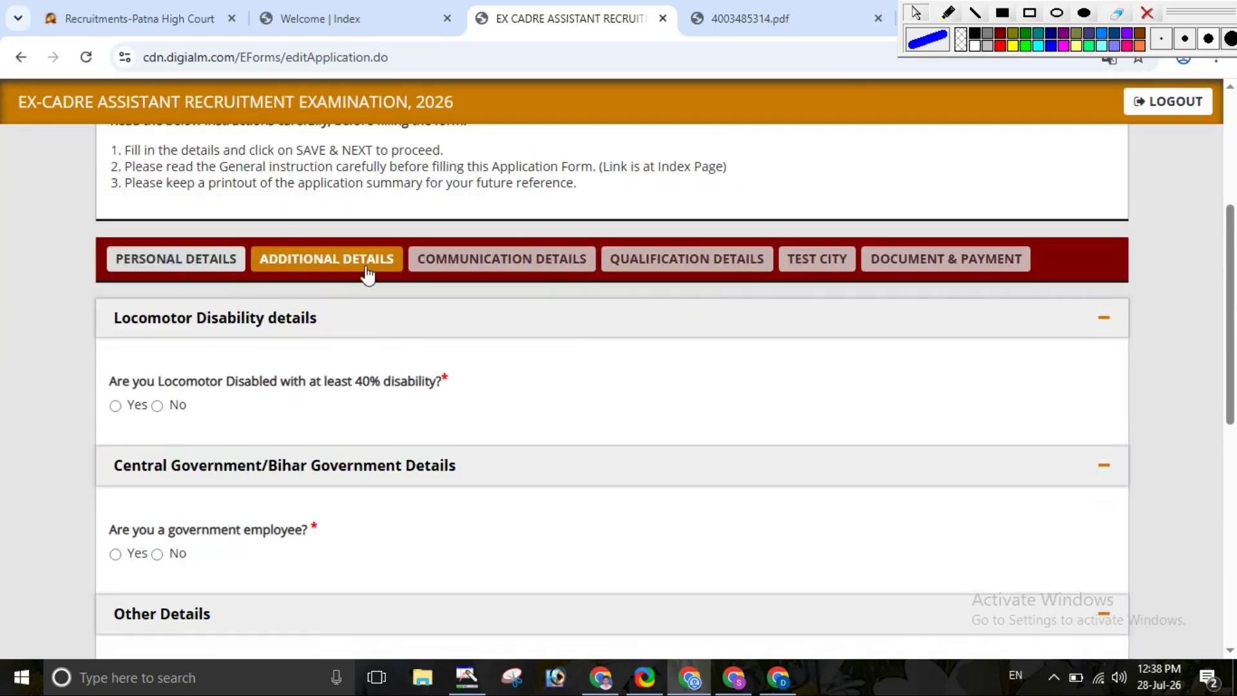
Answer No to the locomotor disability question and No to being a government employee
scroll(377, 290, down, 1)
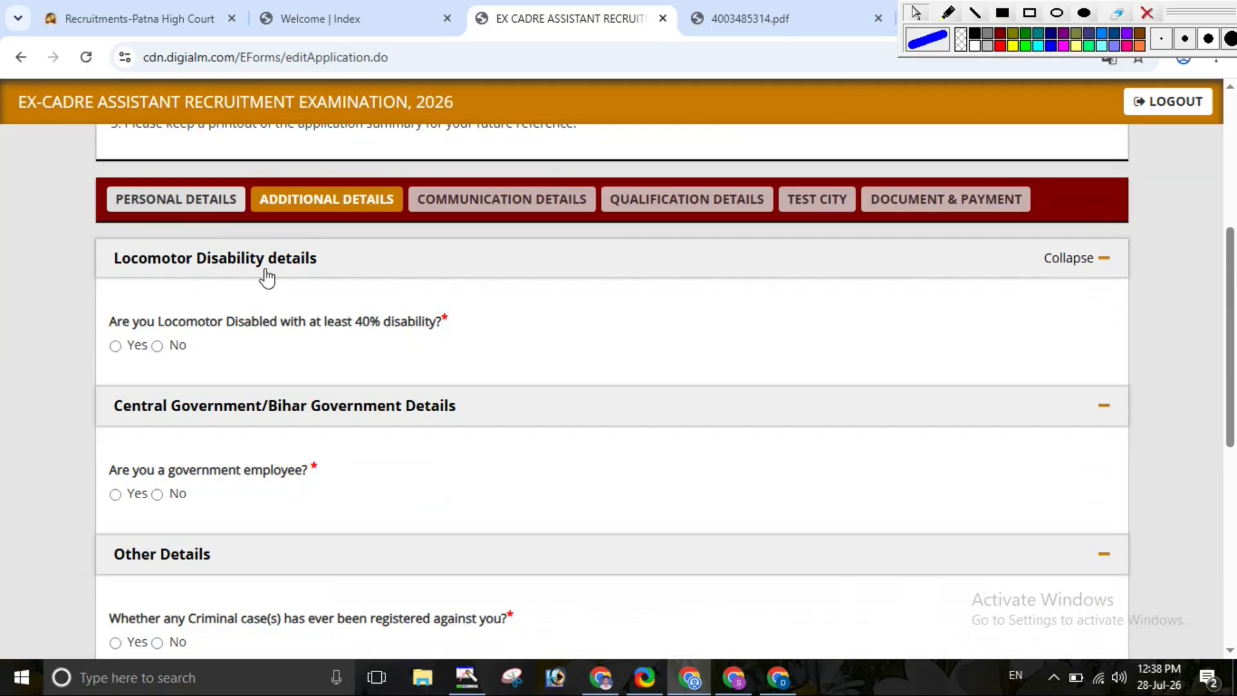
scroll(267, 277, down, 1)
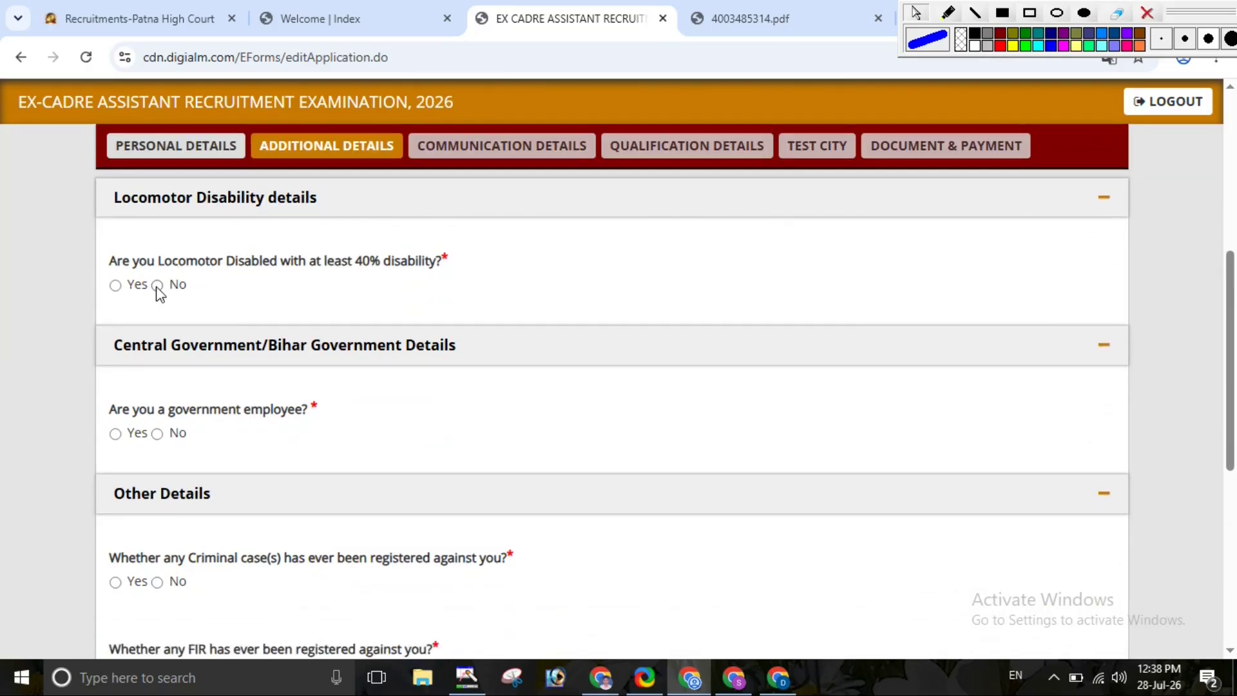
click(158, 285)
scroll(379, 337, down, 1)
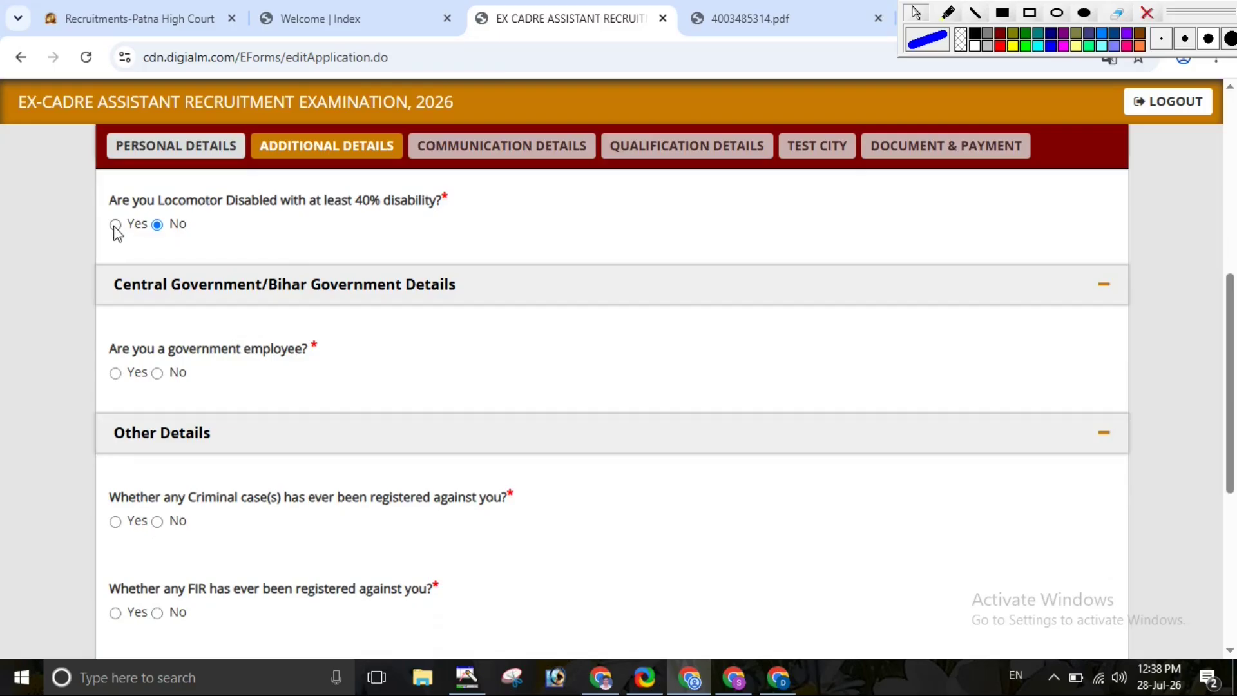
scroll(192, 331, down, 1)
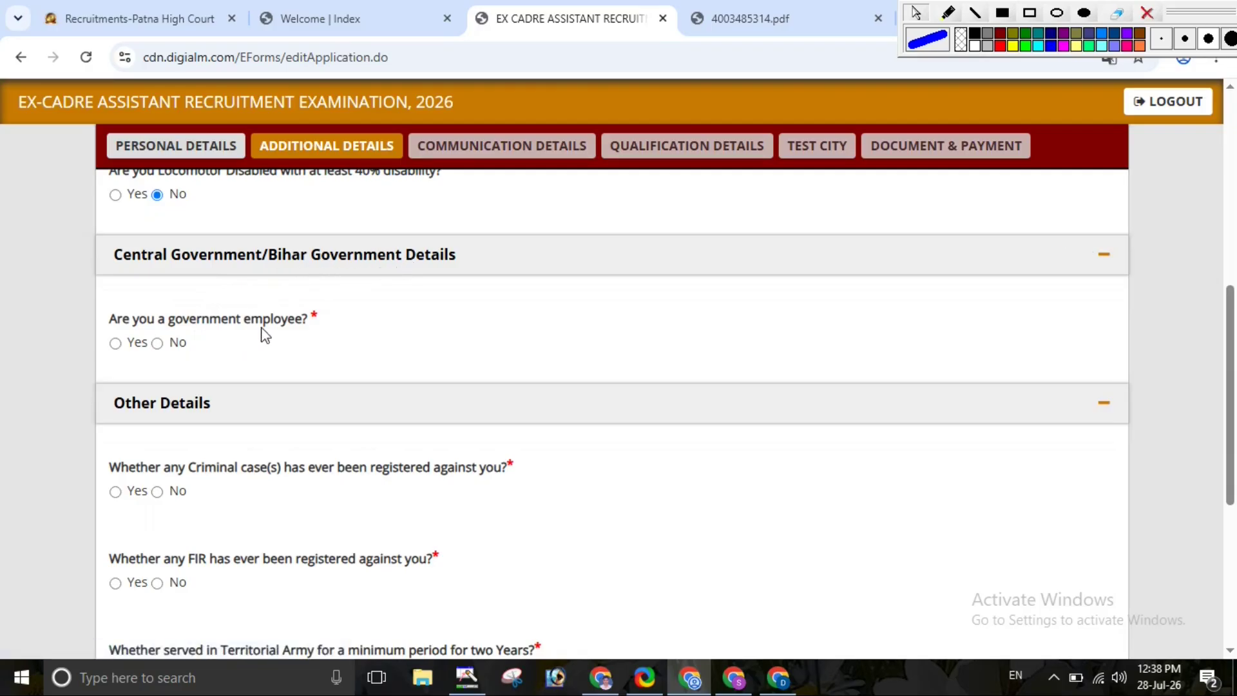
click(158, 343)
Answer No to both the criminal case and the FIR questions under Other Details
scroll(368, 359, down, 4)
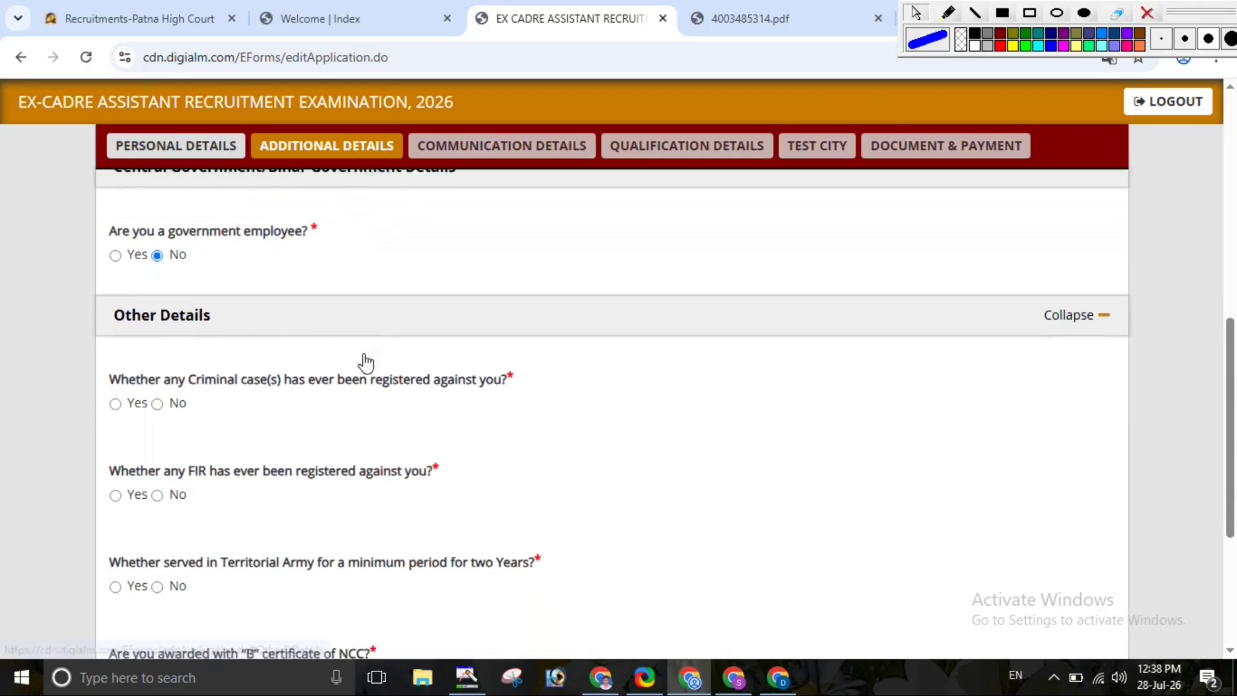
scroll(333, 353, down, 1)
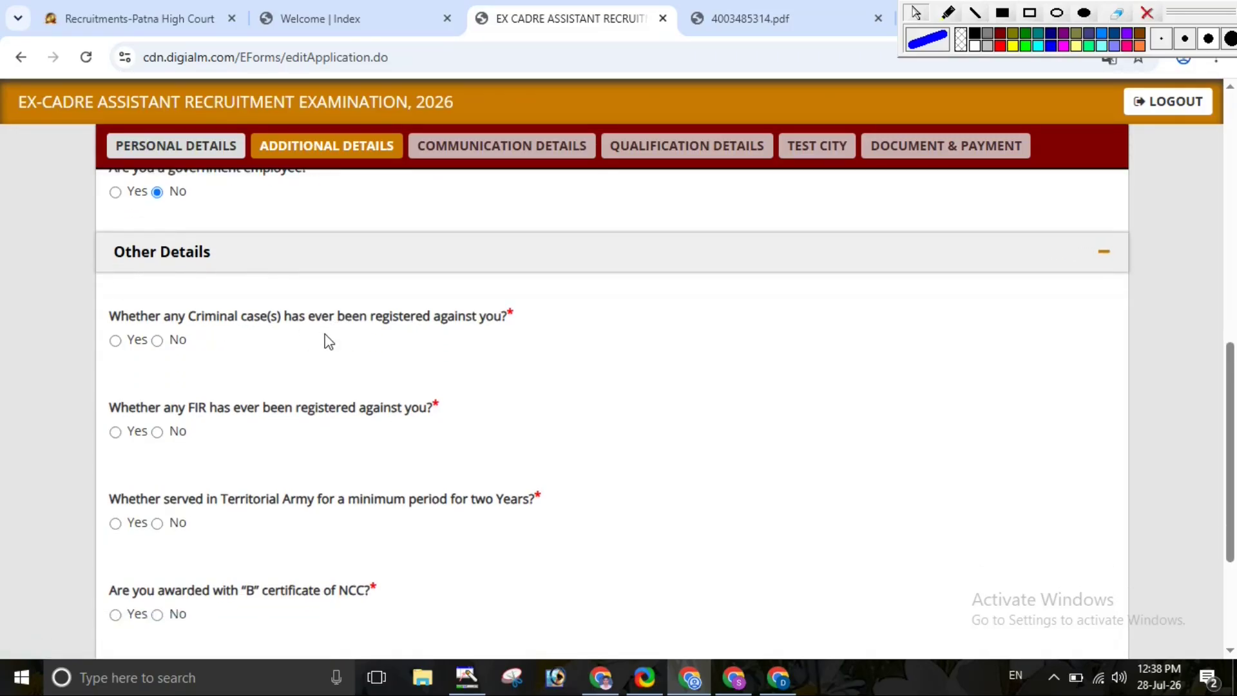
scroll(245, 307, down, 1)
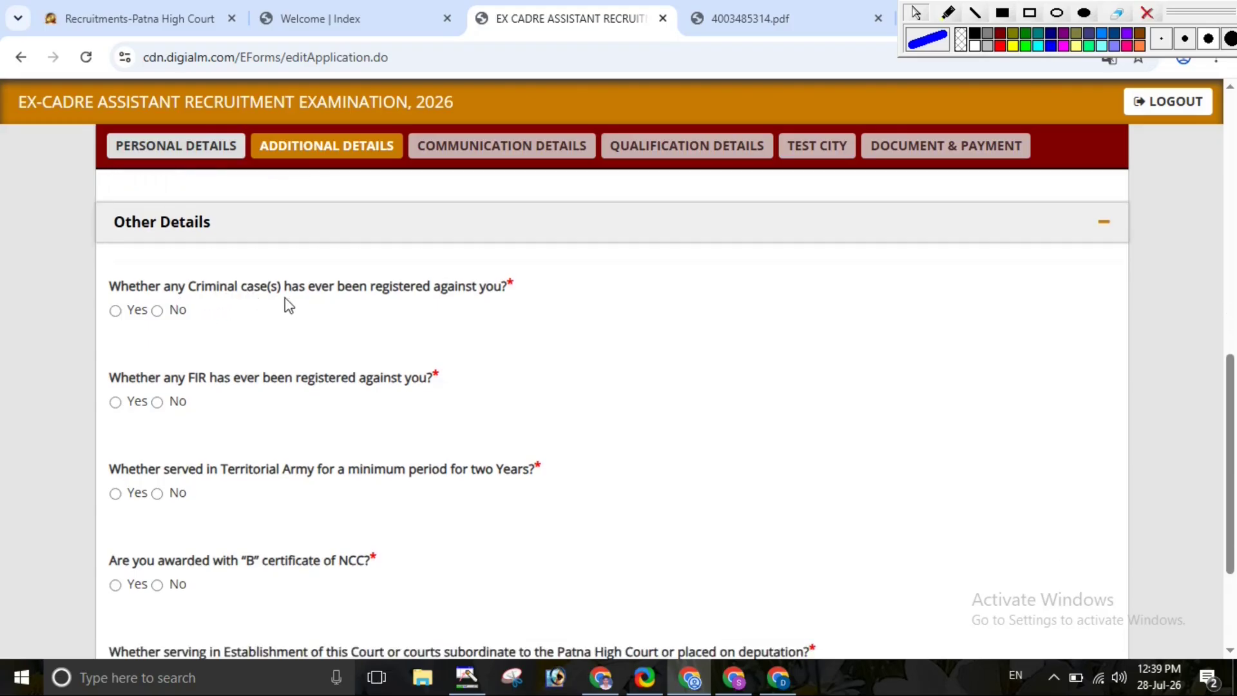
click(157, 312)
scroll(194, 357, down, 2)
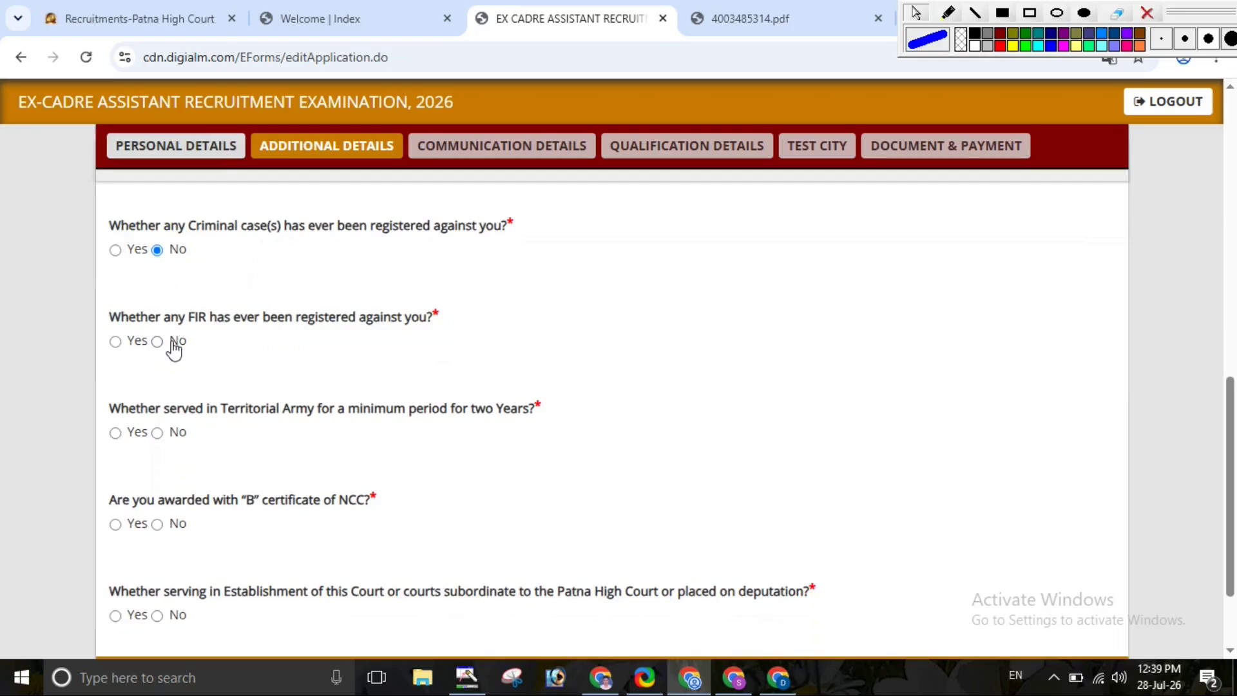
click(174, 343)
Answer No to the Territorial Army, NCC "B" certificate and court establishment questions, and save the additional details
scroll(219, 353, down, 2)
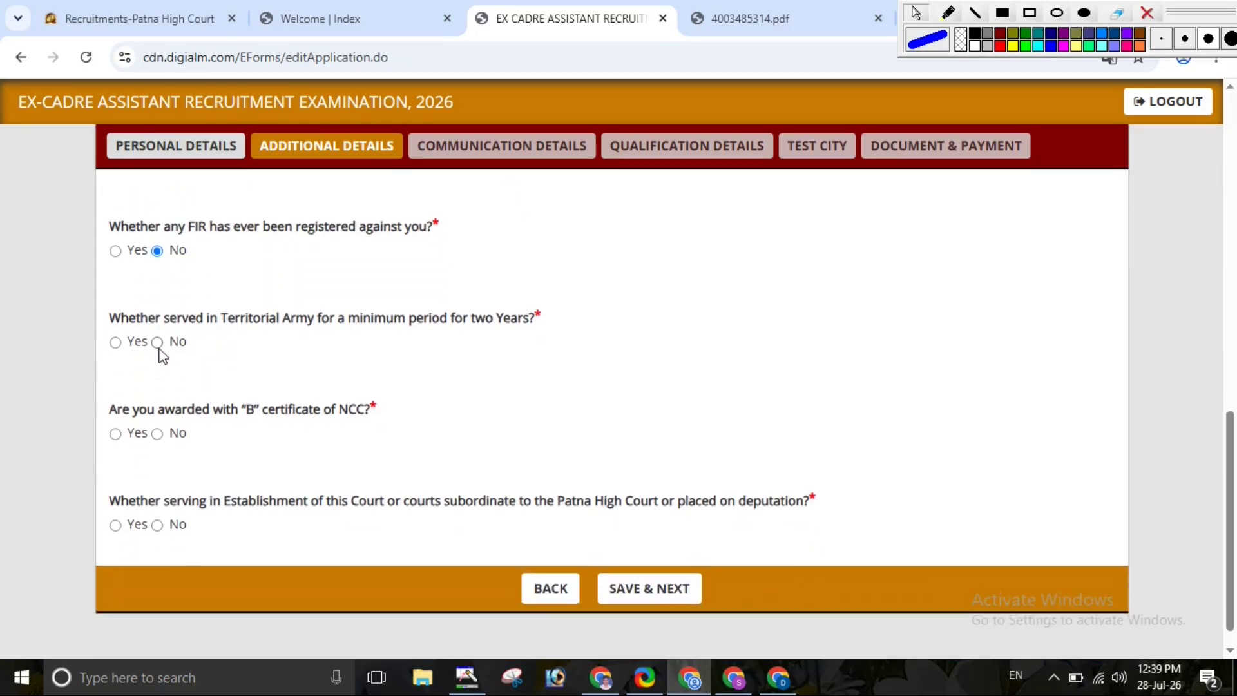
scroll(231, 371, down, 1)
click(158, 312)
click(158, 404)
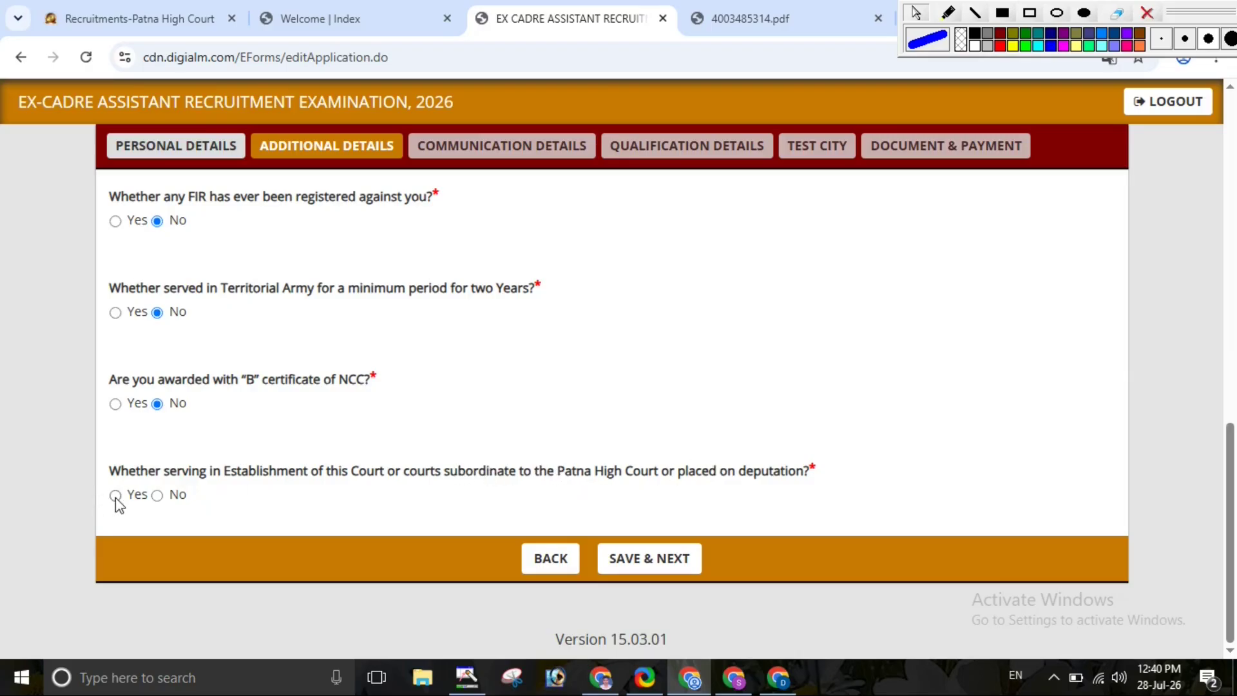
click(157, 495)
click(667, 565)
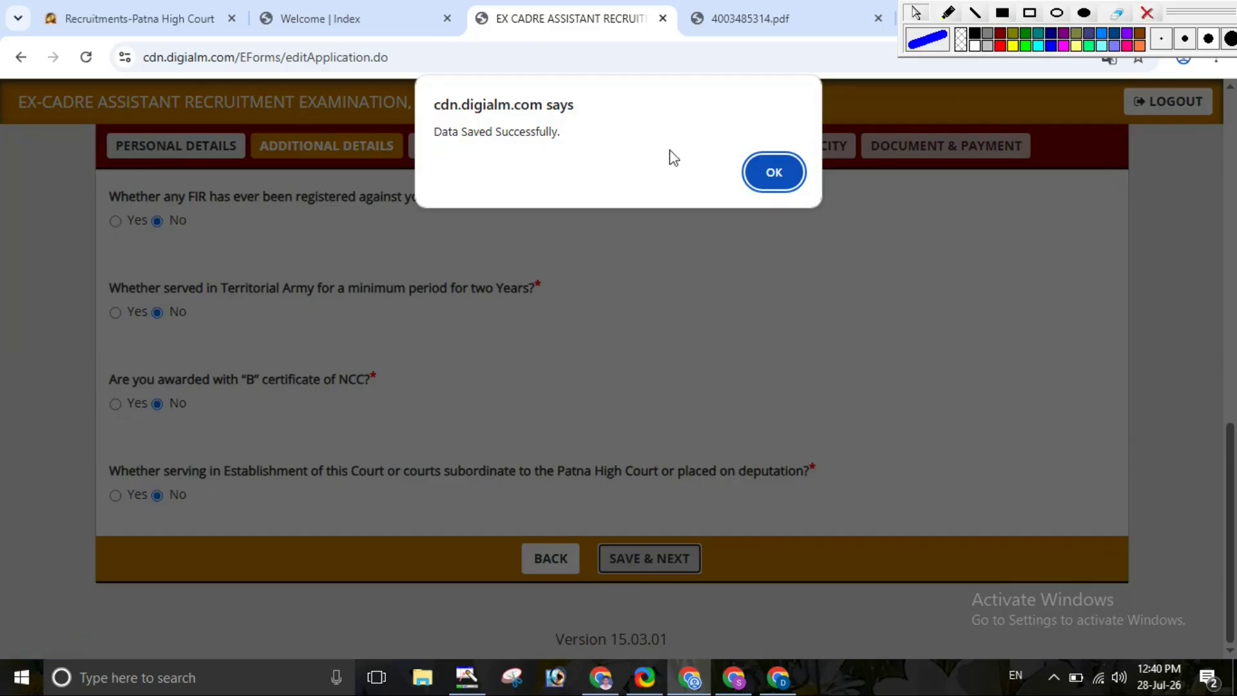
click(772, 171)
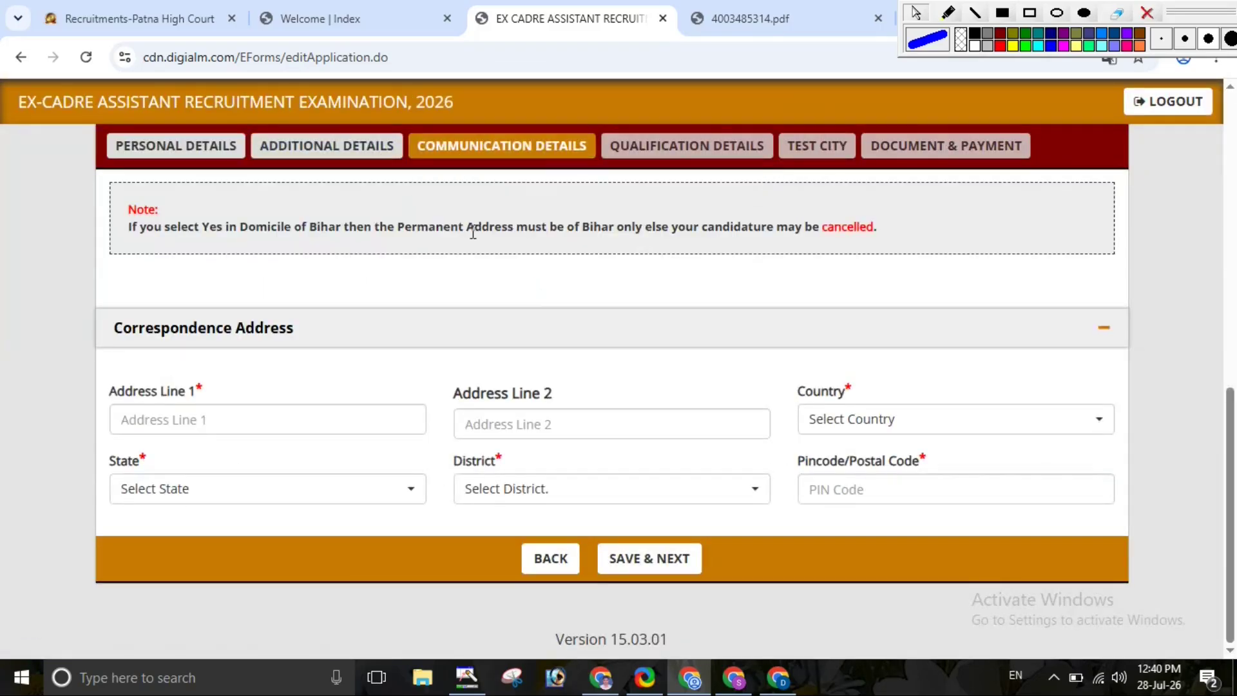
Go through the permanent address fields, selecting Bhojpur as the city/district and continuing to the pincode
scroll(535, 280, up, 4)
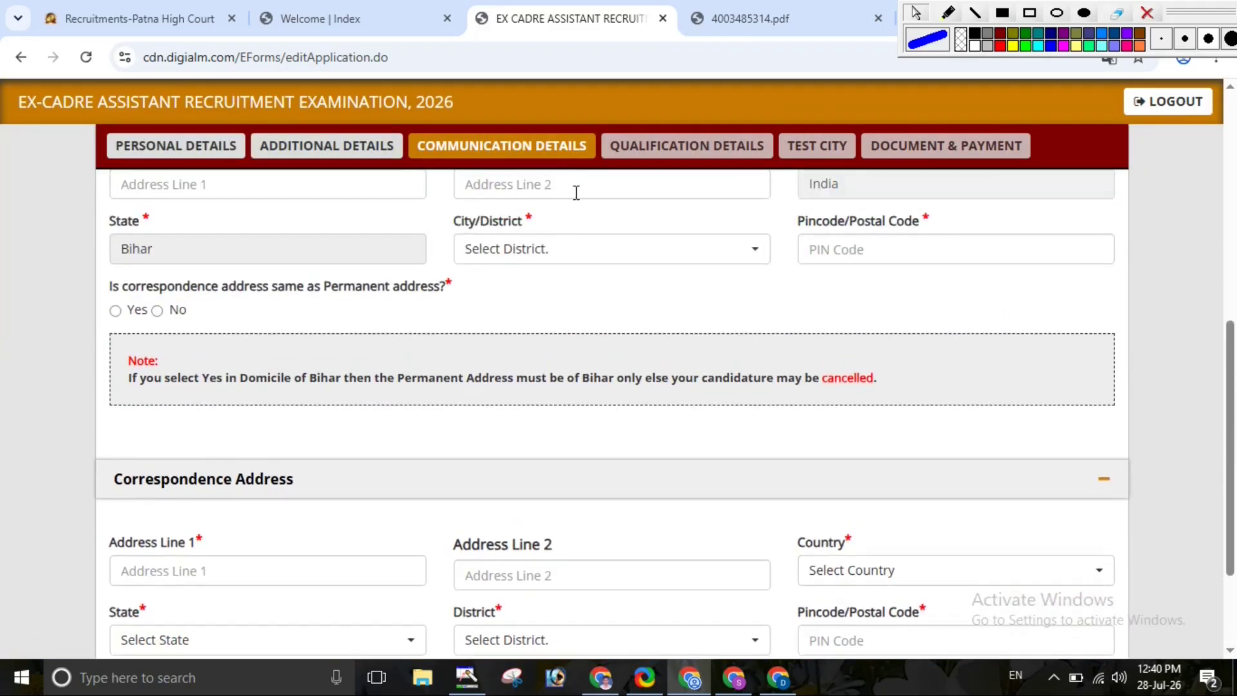
scroll(568, 328, up, 2)
scroll(561, 362, down, 1)
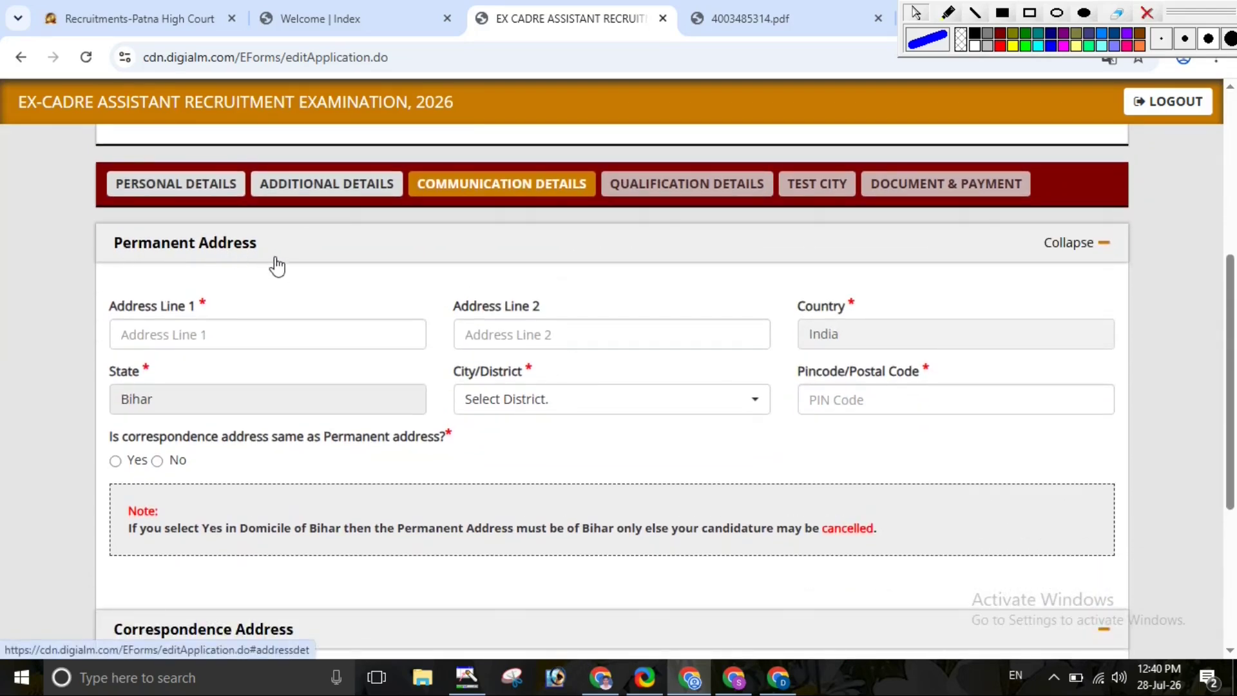
scroll(283, 268, down, 1)
click(250, 278)
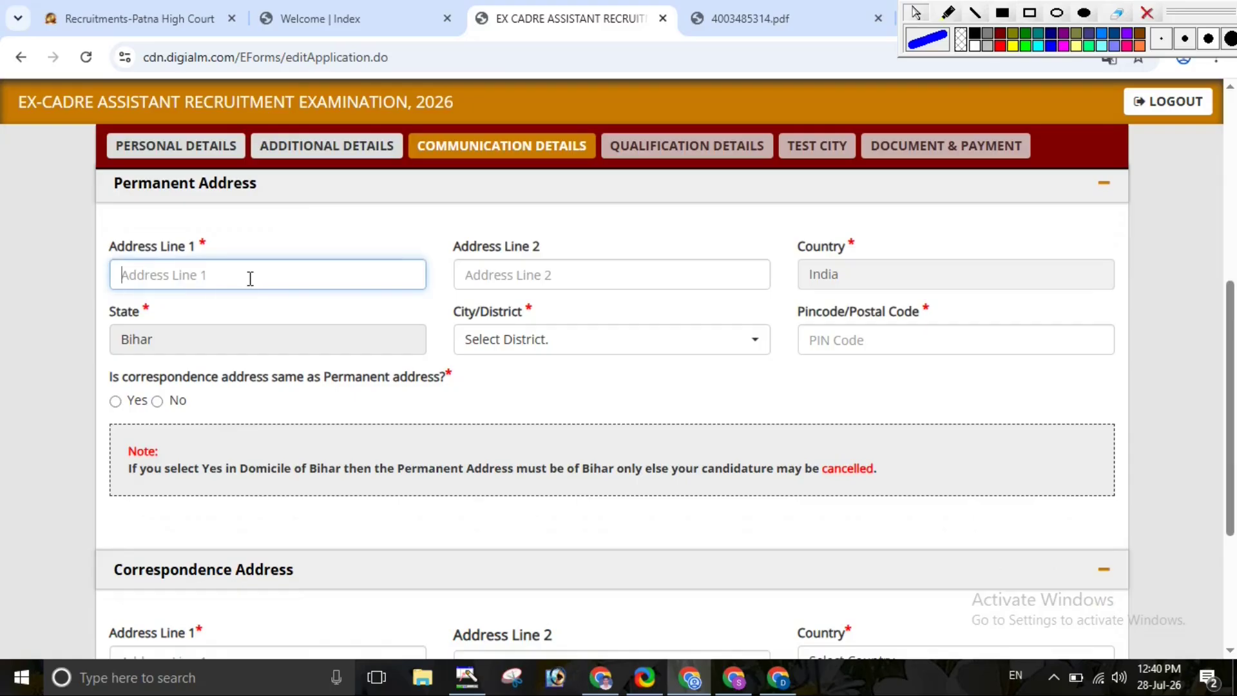
click(529, 273)
scroll(860, 286, down, 1)
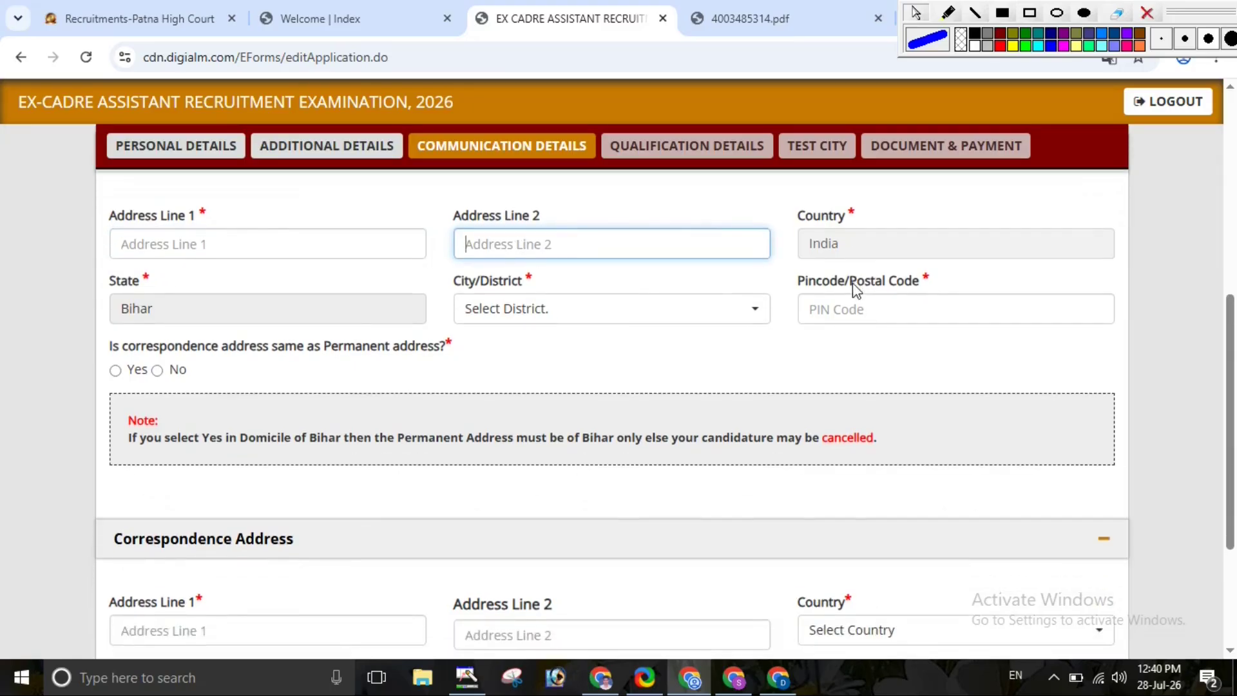
click(592, 323)
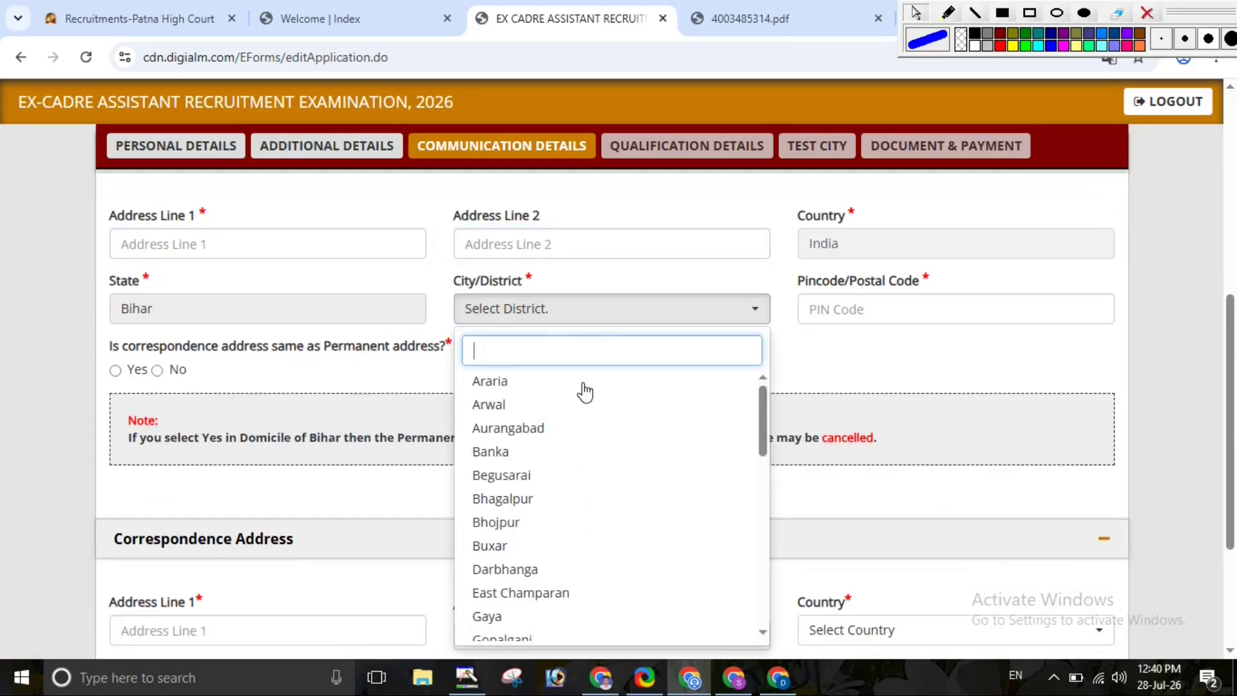
click(563, 522)
click(901, 309)
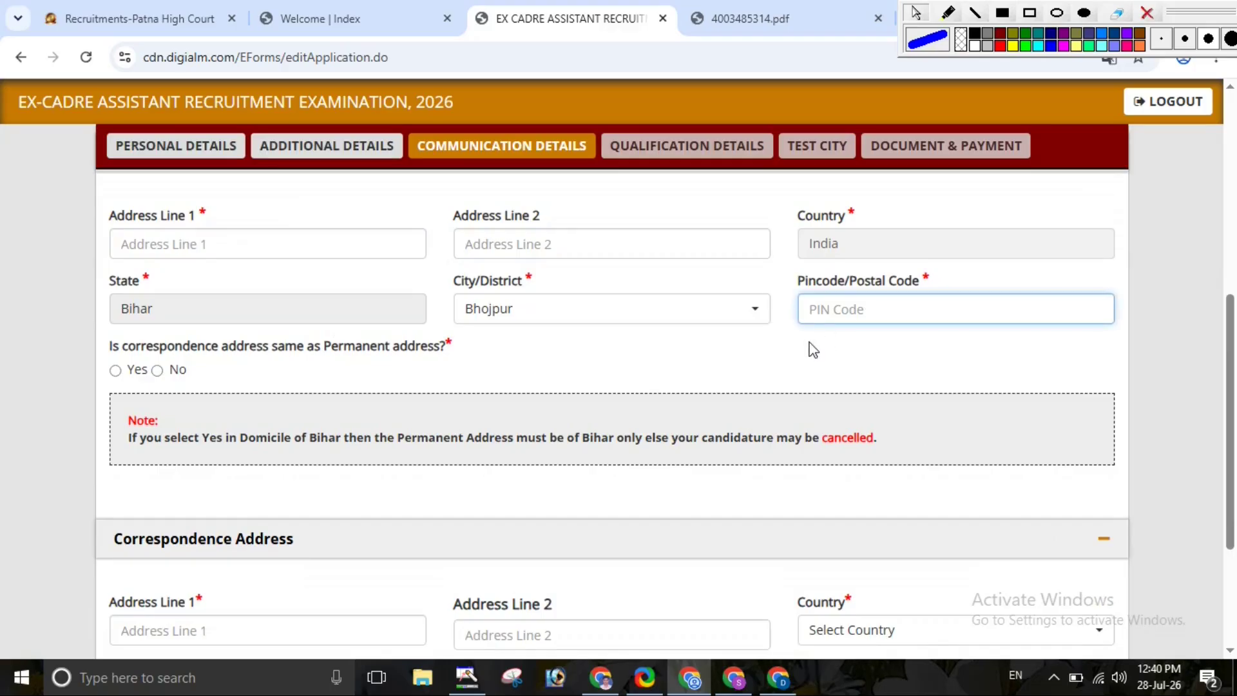
Mark the correspondence address as the same as the permanent address and save the communication details
scroll(809, 348, down, 2)
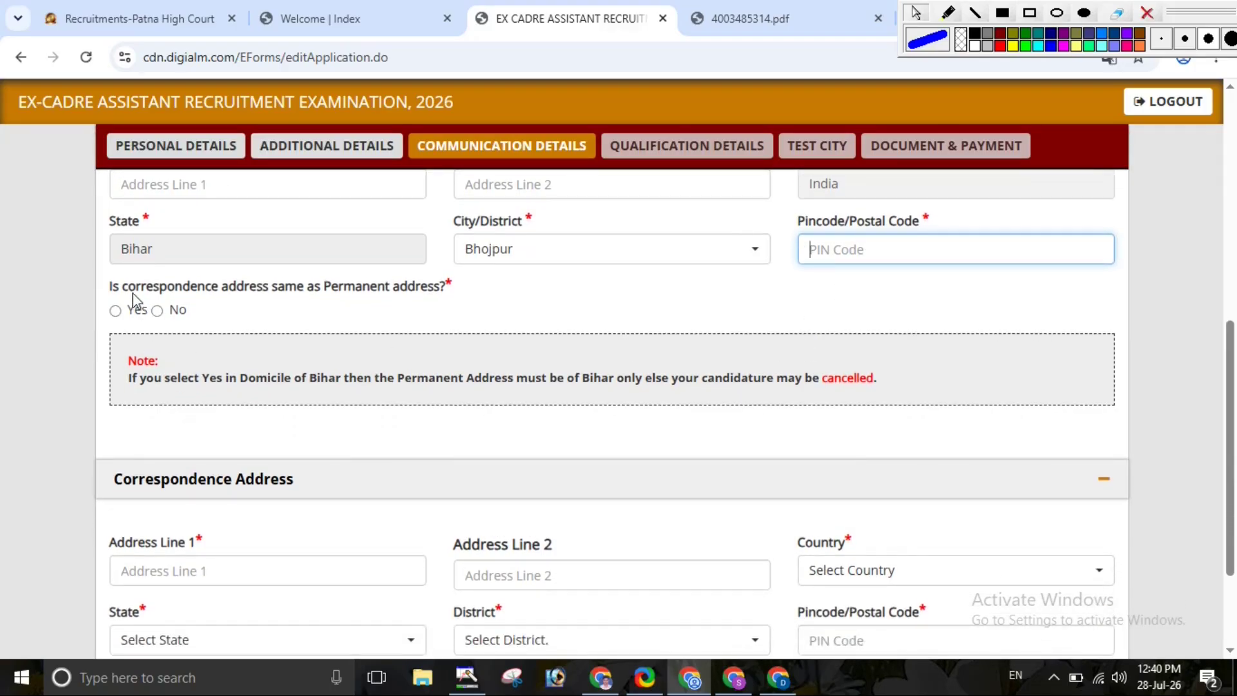
scroll(469, 346, down, 1)
scroll(239, 410, up, 2)
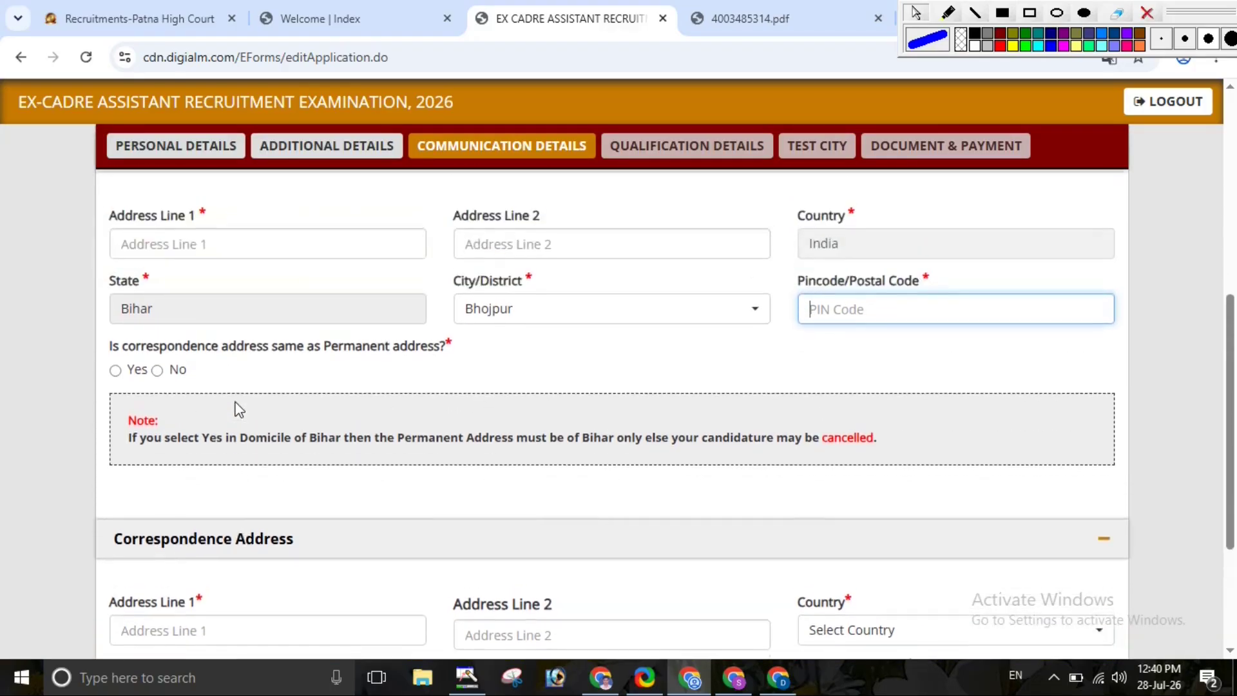
scroll(249, 304, up, 2)
scroll(290, 374, down, 2)
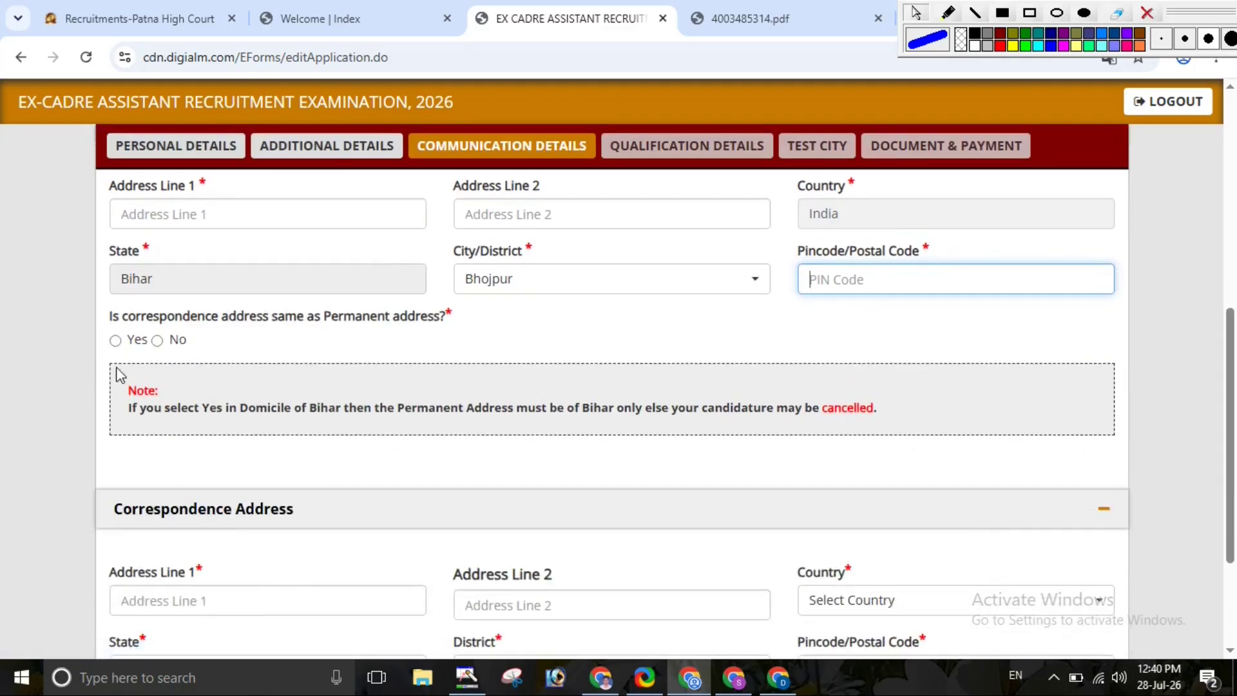
click(115, 341)
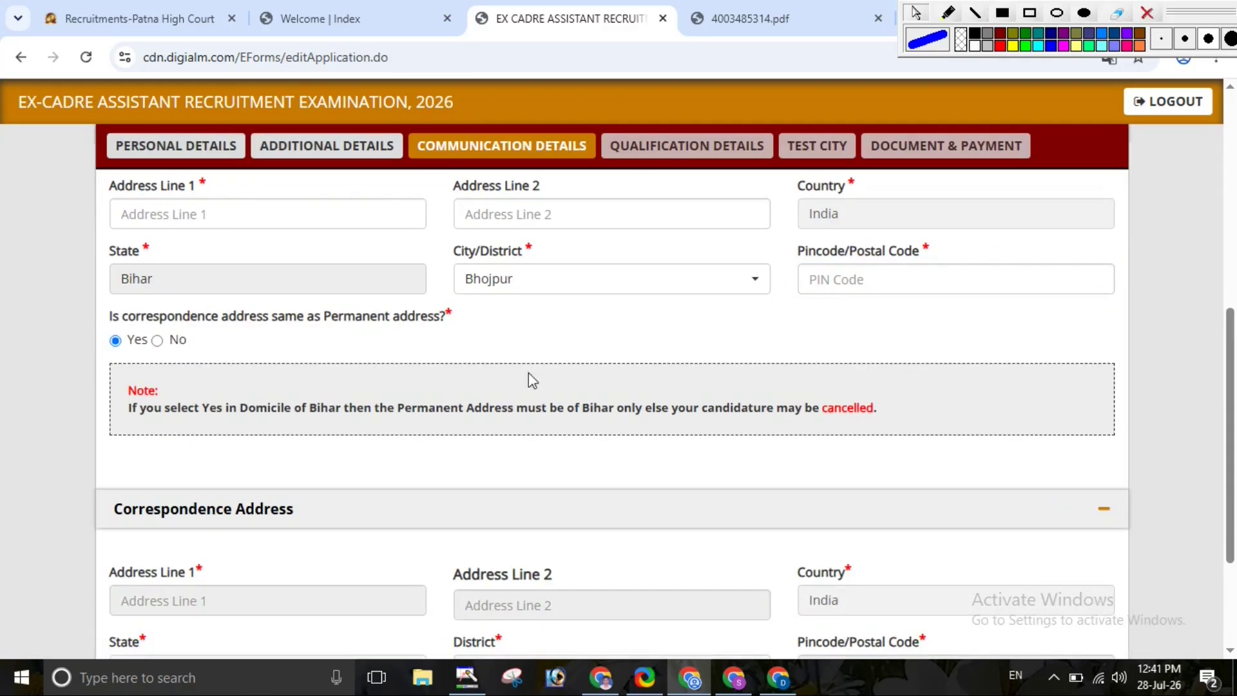
scroll(626, 449, down, 3)
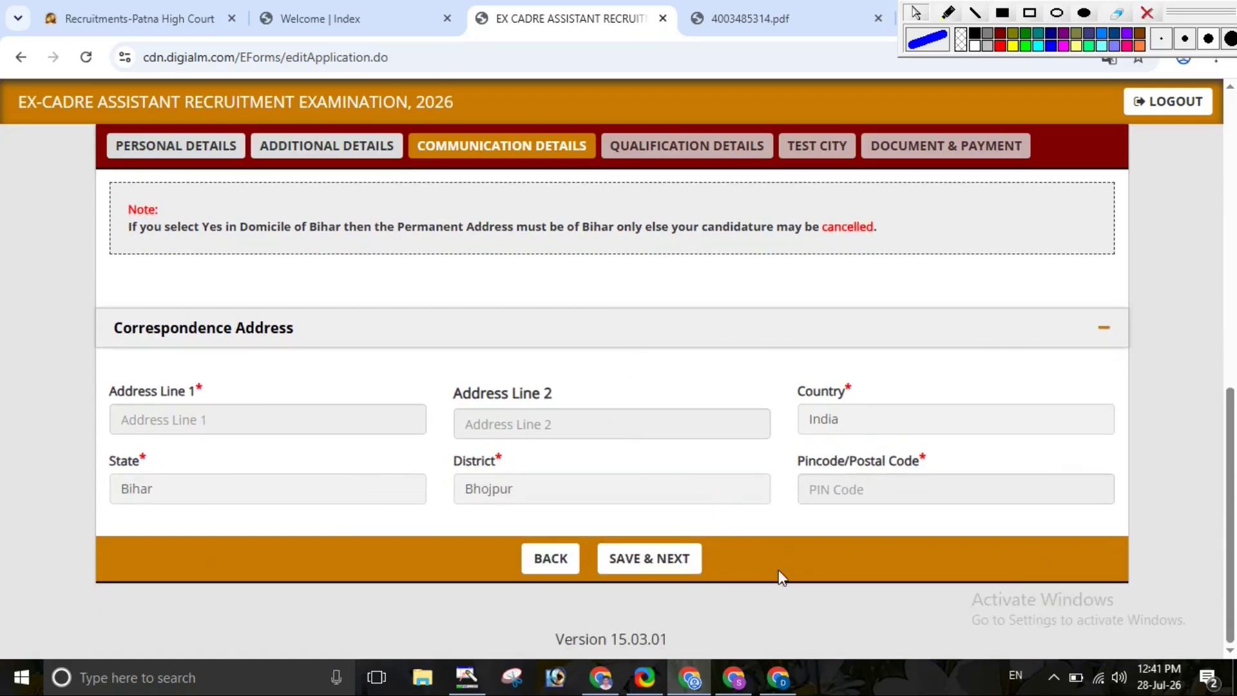
click(646, 571)
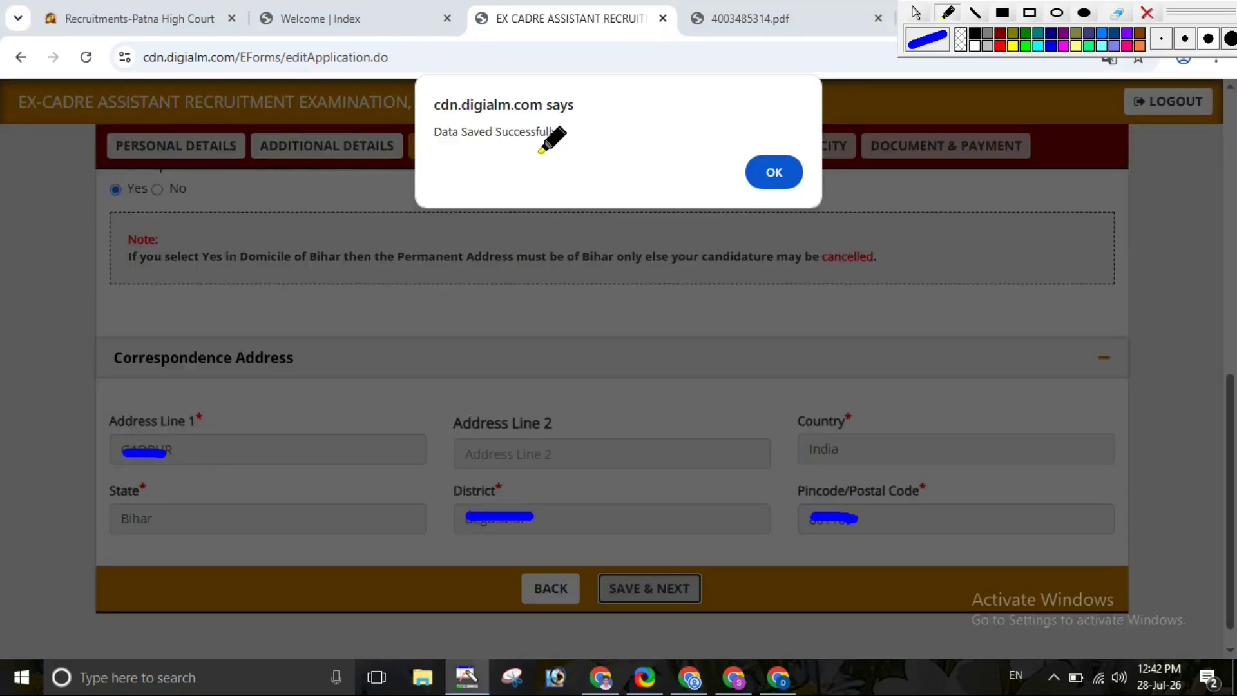
Draw a blue check mark beside the save message and a blue circle around its OK button
drag(540, 151, 635, 108)
mouse_move(774, 126)
mouse_down()
mouse_move(740, 222)
mouse_move(771, 124)
mouse_up()
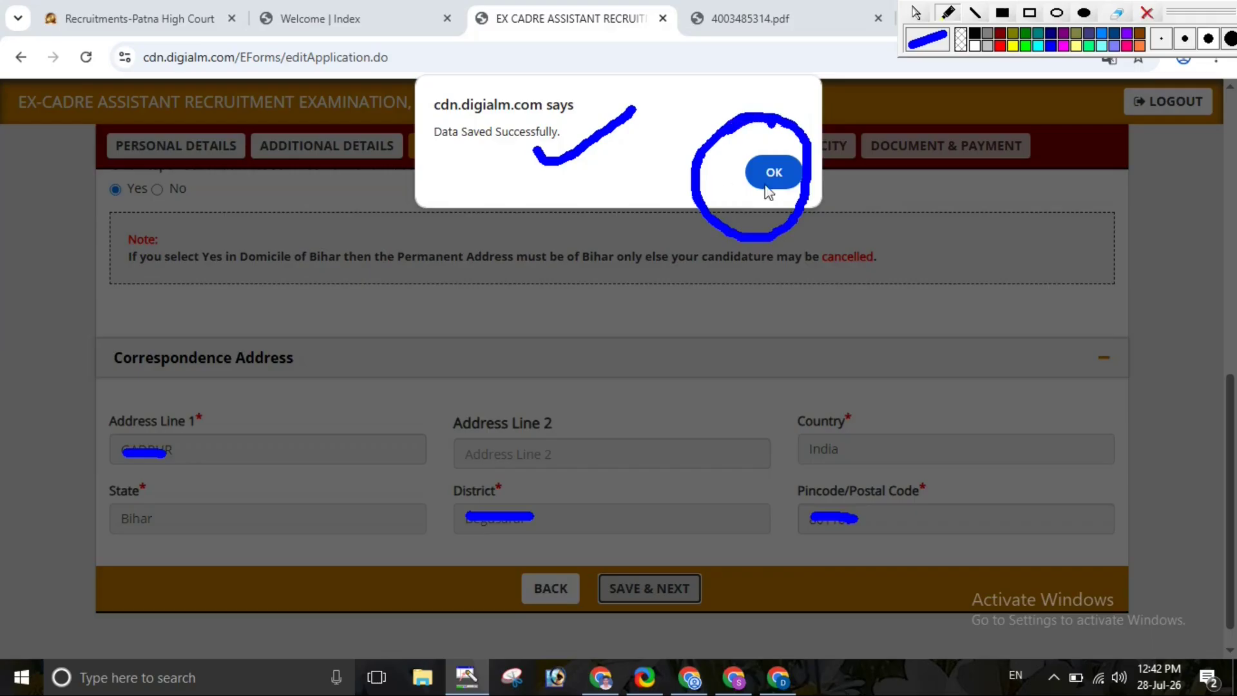
Dismiss the save message and read through the Qualification Details note down to the computer diploma question
click(915, 12)
click(774, 172)
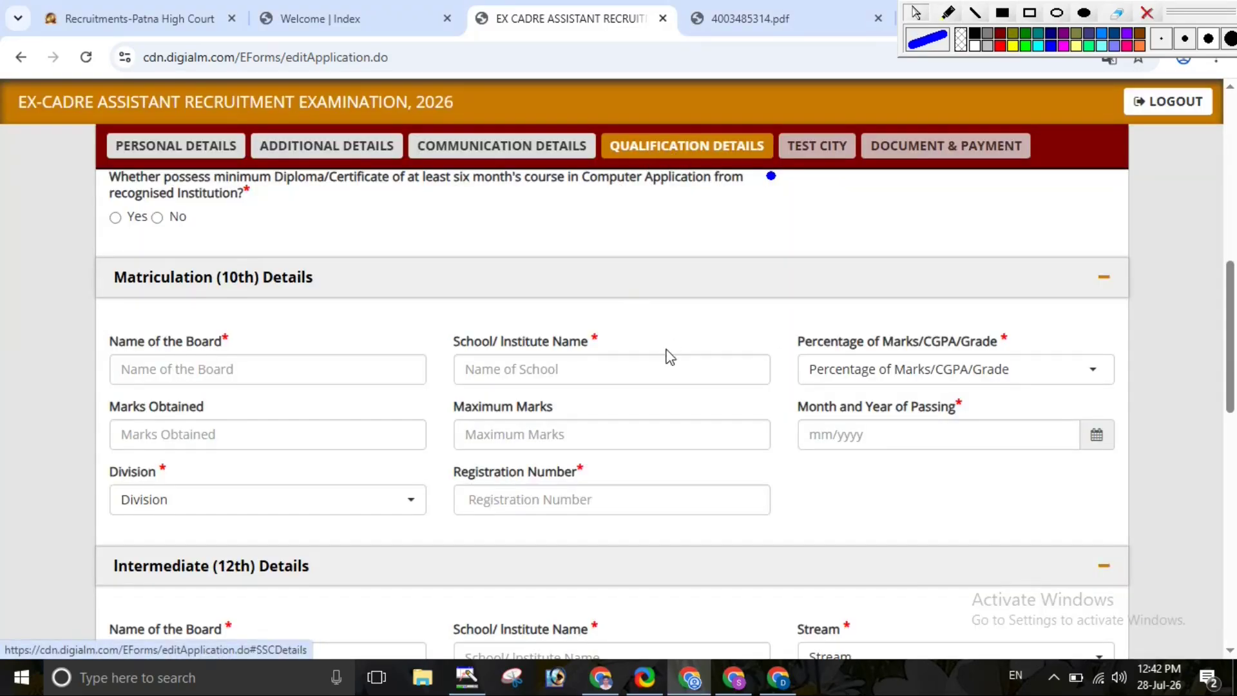
scroll(325, 351, up, 5)
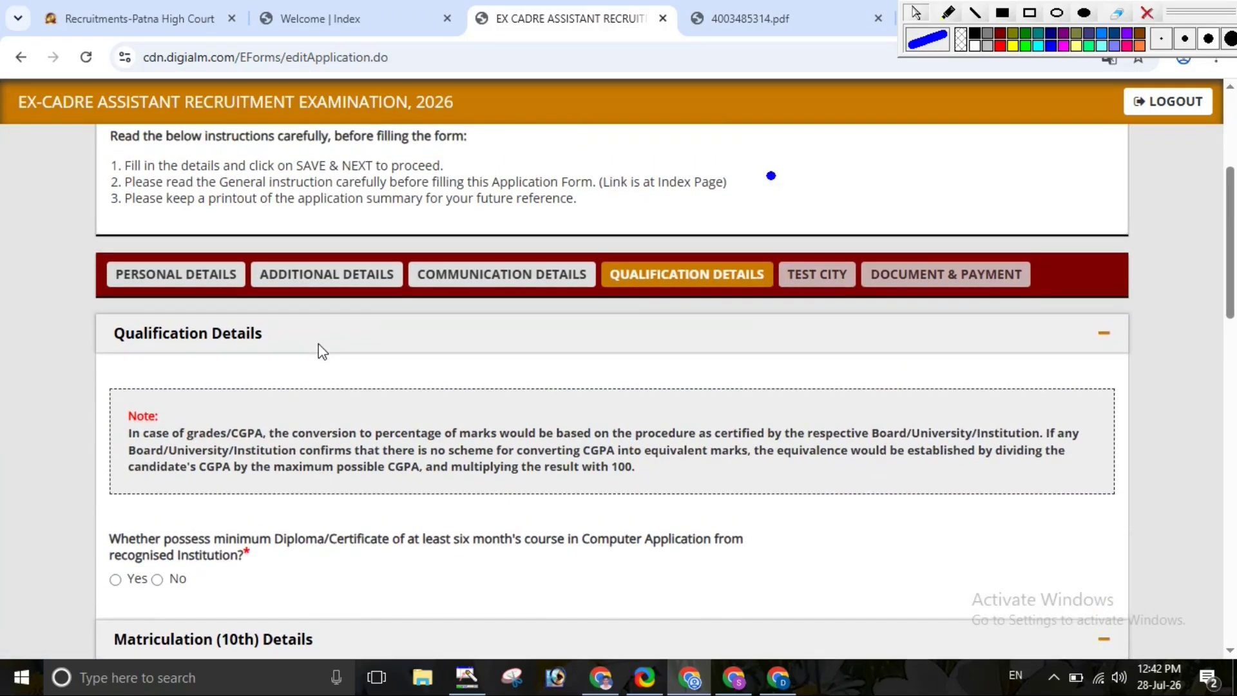
scroll(318, 352, down, 3)
scroll(134, 377, down, 1)
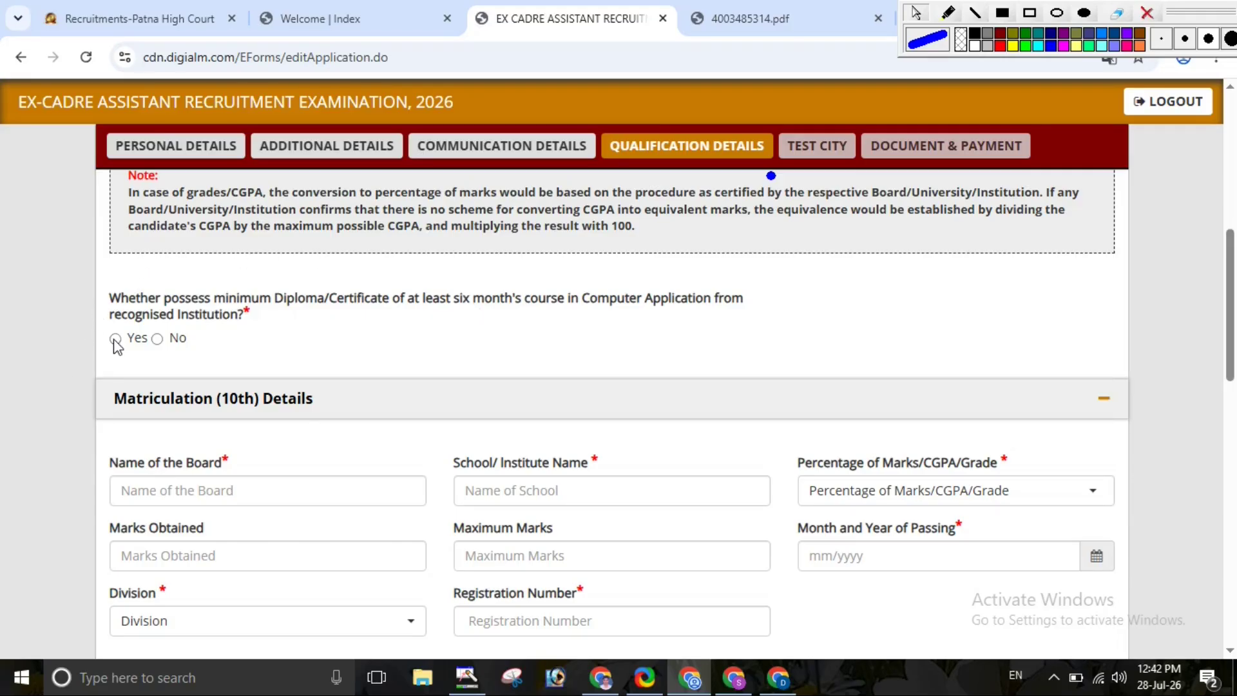
Check the Minimum Educational Qualifications in the 4003485314.pdf notification, highlighting the graduate and six-month computer course requirements
click(801, 19)
scroll(567, 480, down, 2)
scroll(567, 480, down, 9)
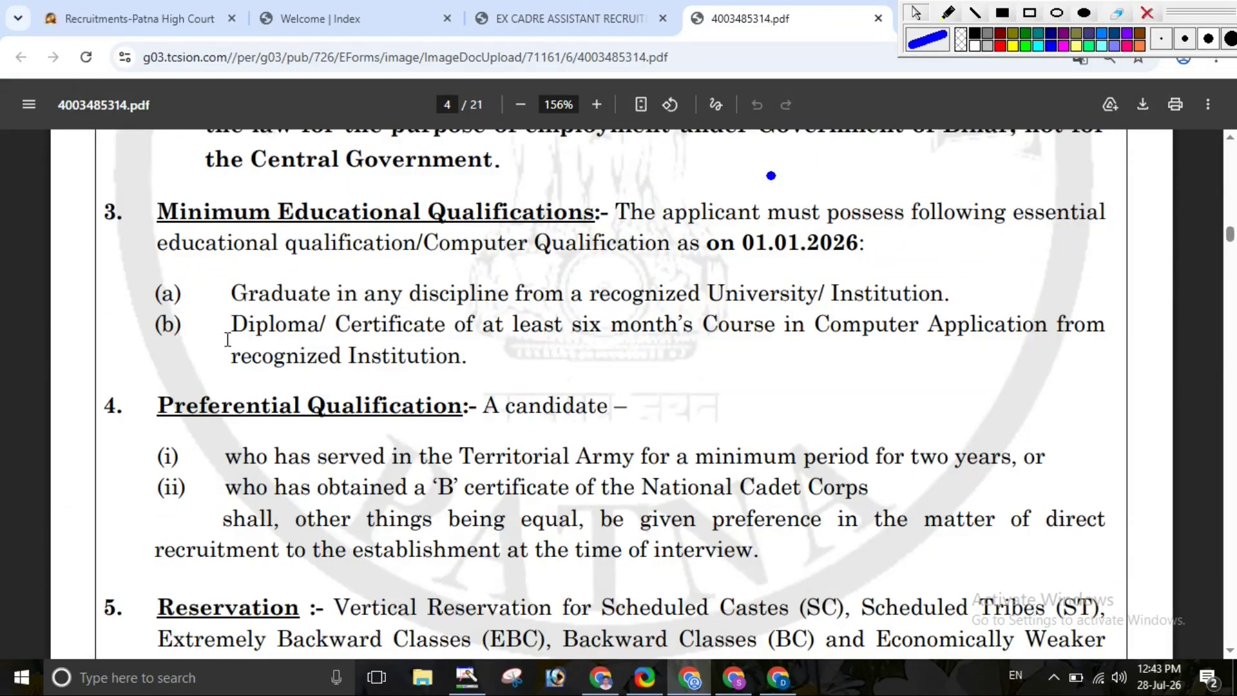
drag(230, 325, 1001, 330)
click(882, 366)
drag(233, 287, 484, 281)
drag(236, 326, 718, 330)
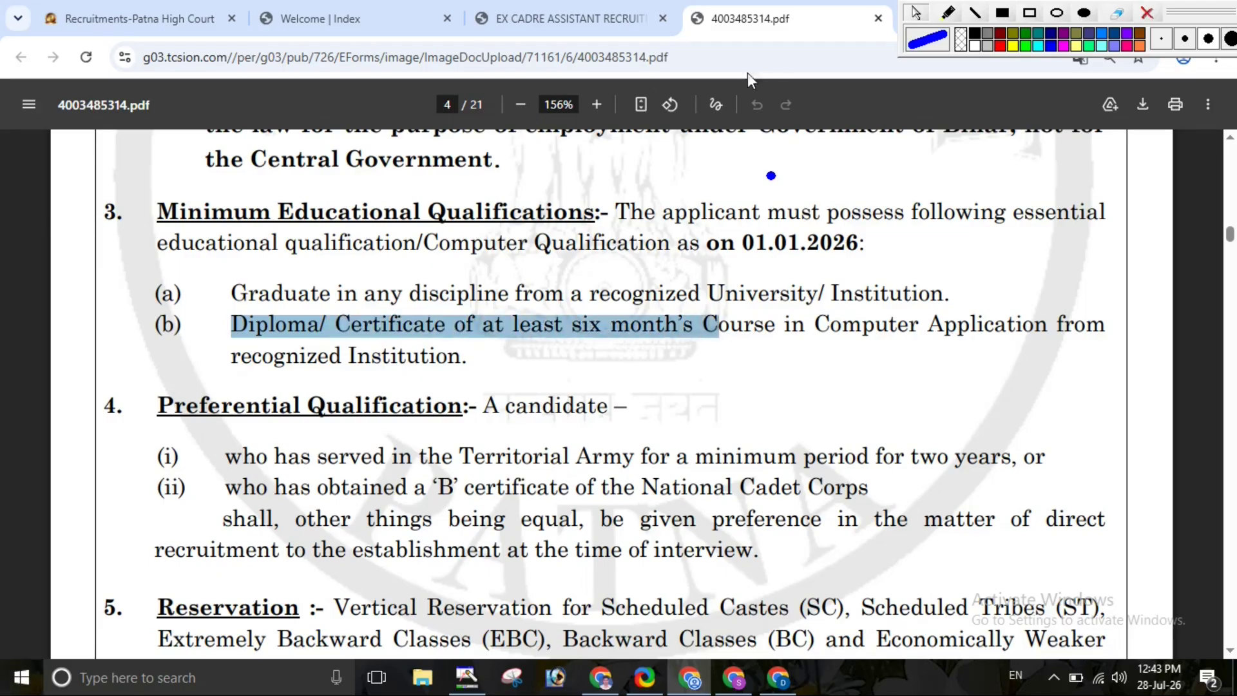
Return to the application form and answer Yes to the six-month Computer Application diploma/certificate question
click(570, 18)
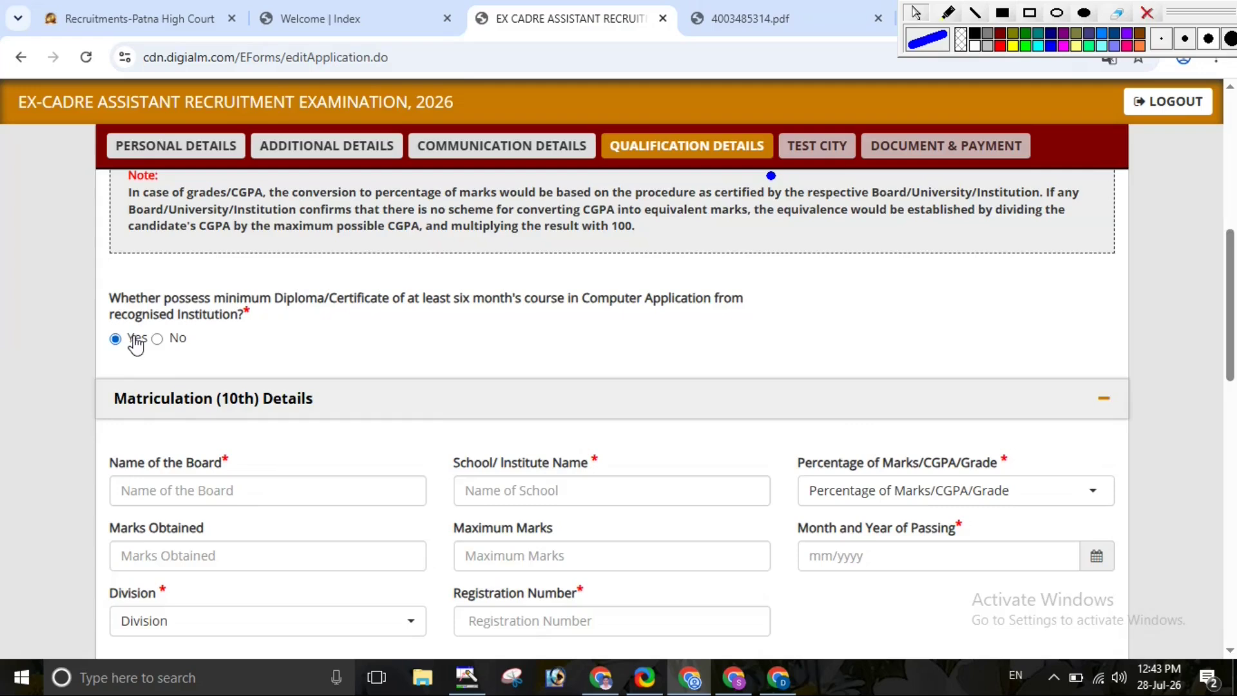
scroll(136, 345, down, 2)
scroll(306, 322, down, 1)
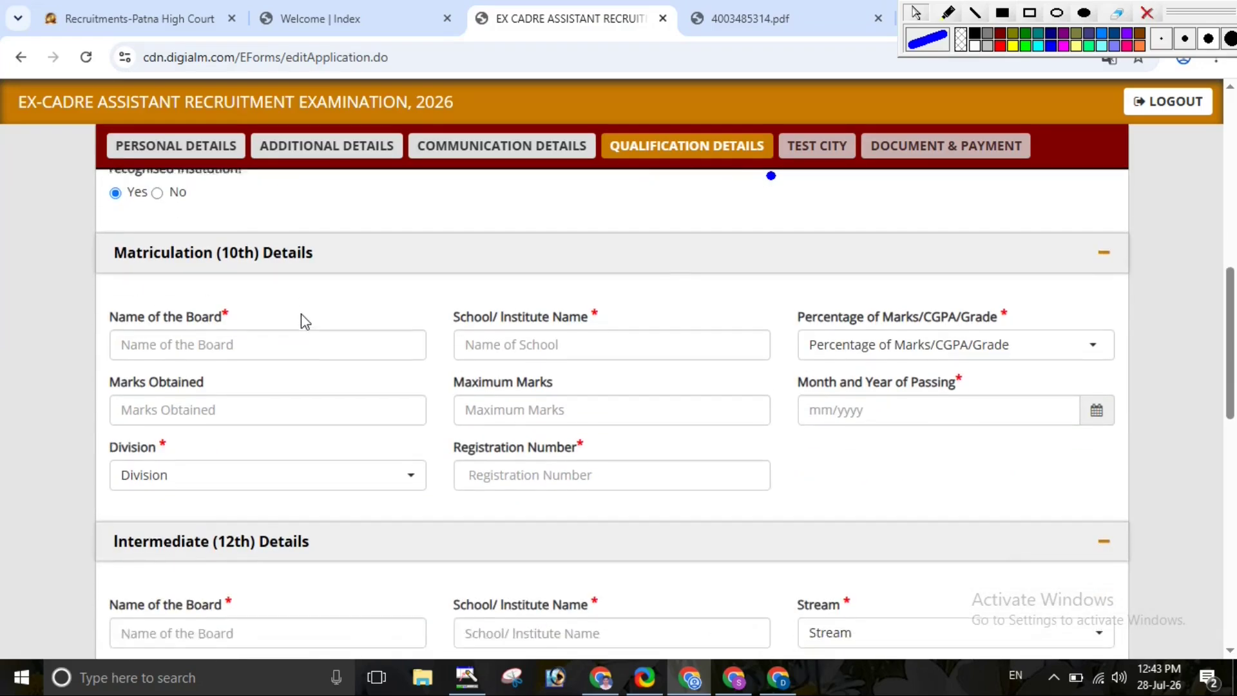
Draw blue check marks on the board name and school/institute name fields of the Matriculation (10th) details
click(218, 347)
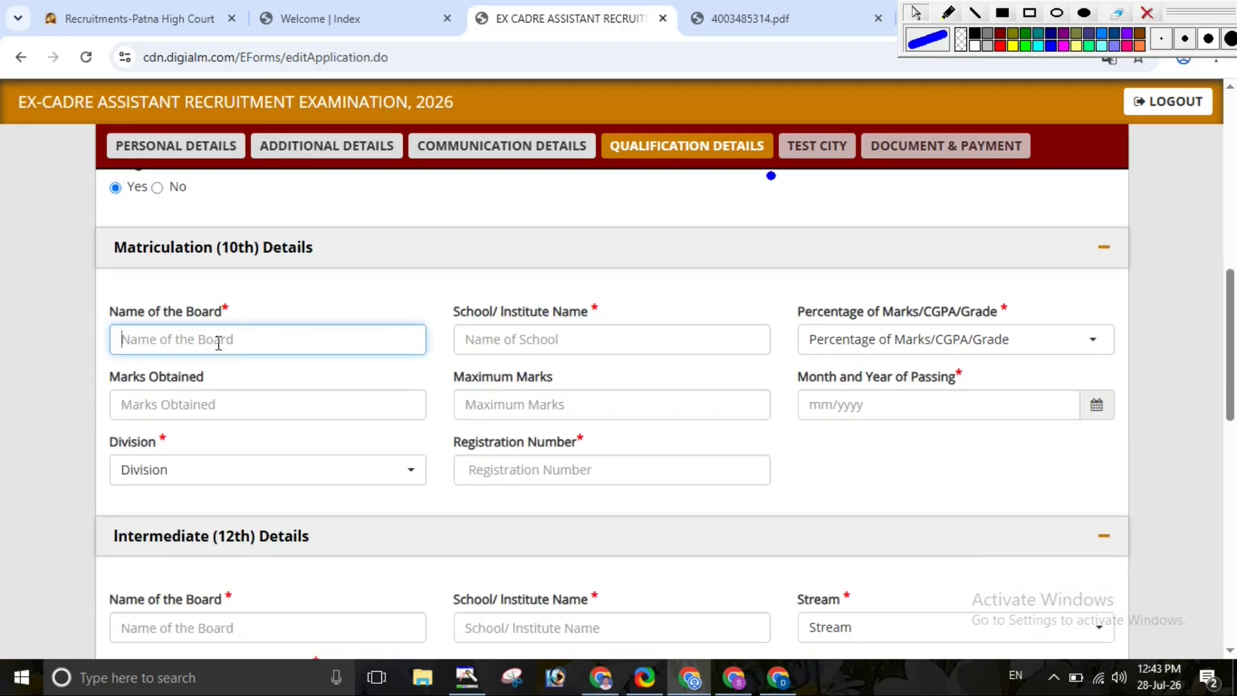
click(950, 20)
drag(223, 336, 294, 306)
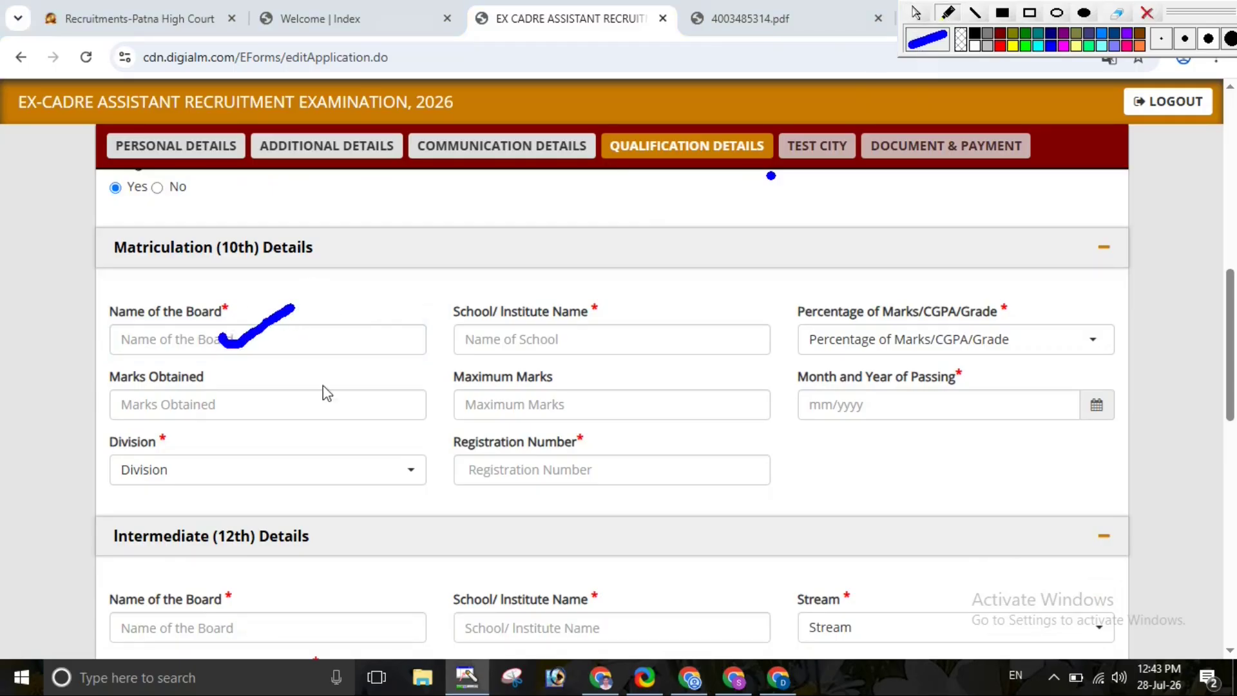
drag(583, 314, 662, 284)
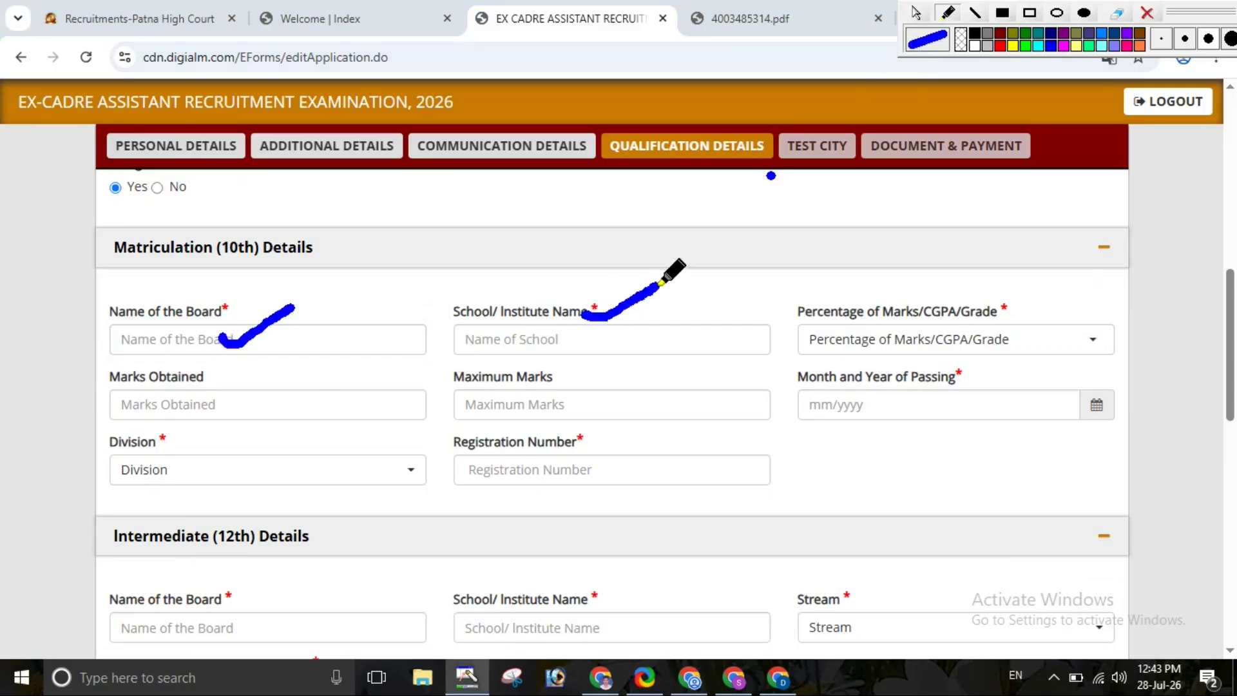
drag(530, 334, 586, 314)
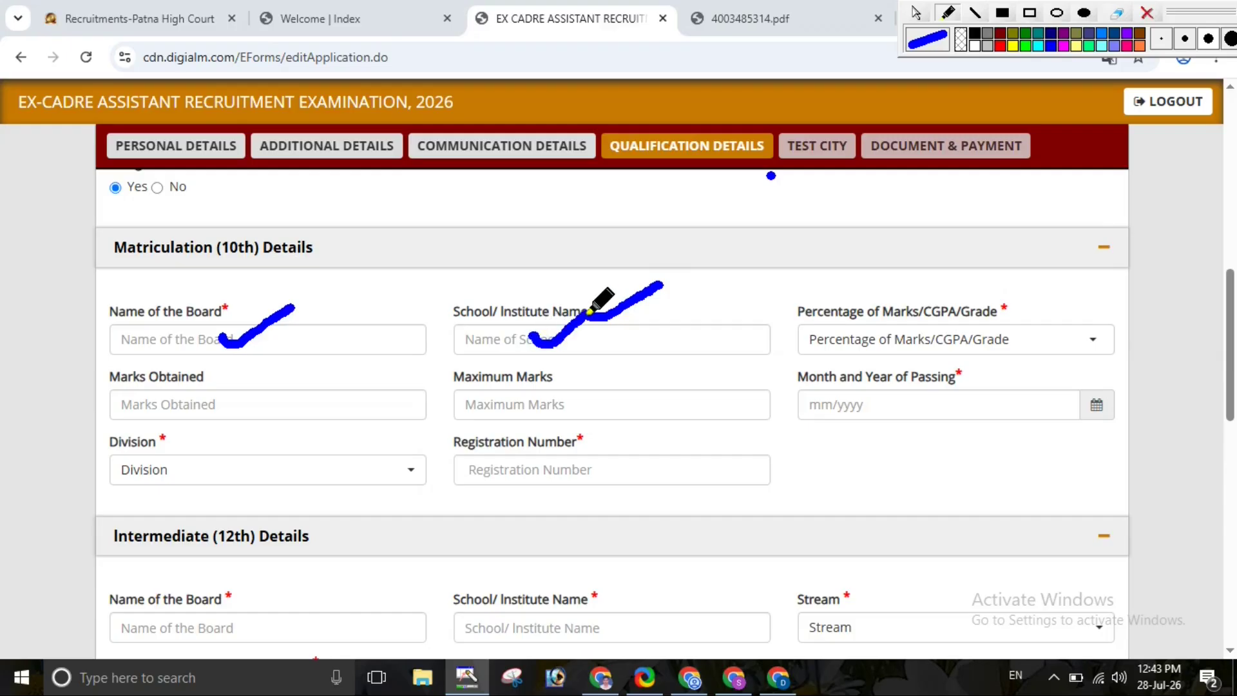
Set the Matriculation Percentage of Marks/CGPA/Grade option to Percentage
click(917, 14)
click(823, 338)
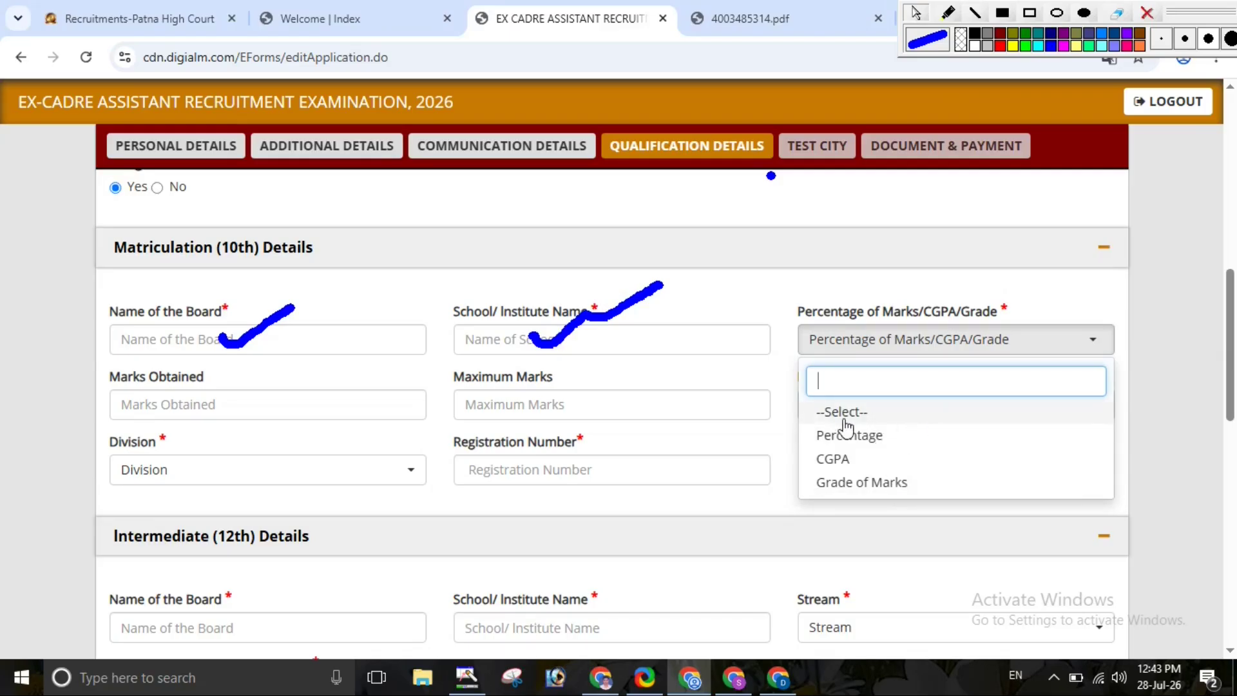
click(885, 437)
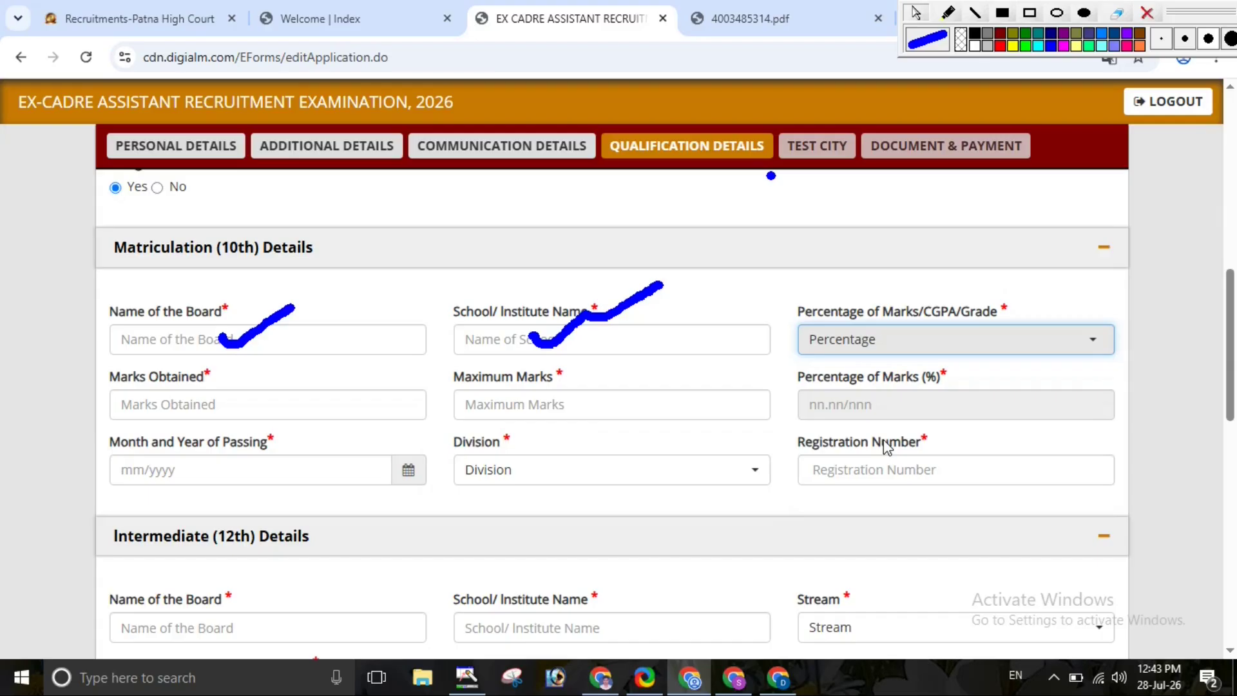
Mark the Matriculation Marks Obtained and Maximum Marks fields with blue check marks and handwritten sample figures
click(948, 13)
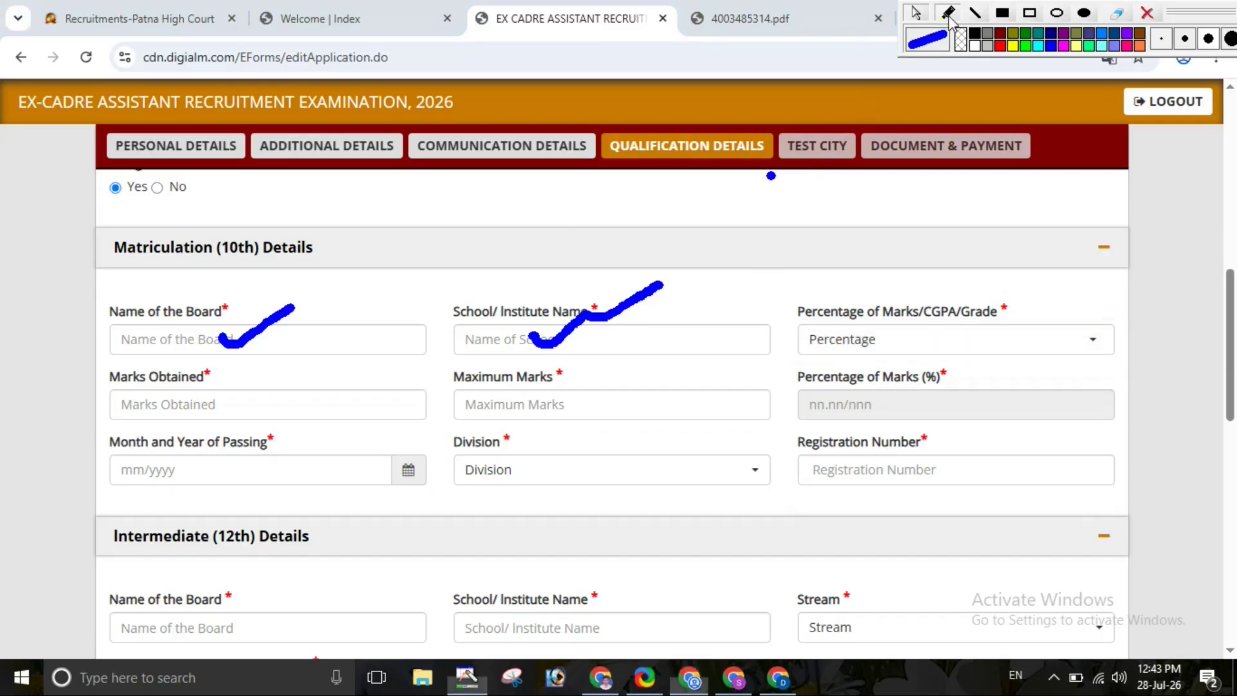
drag(209, 378, 271, 356)
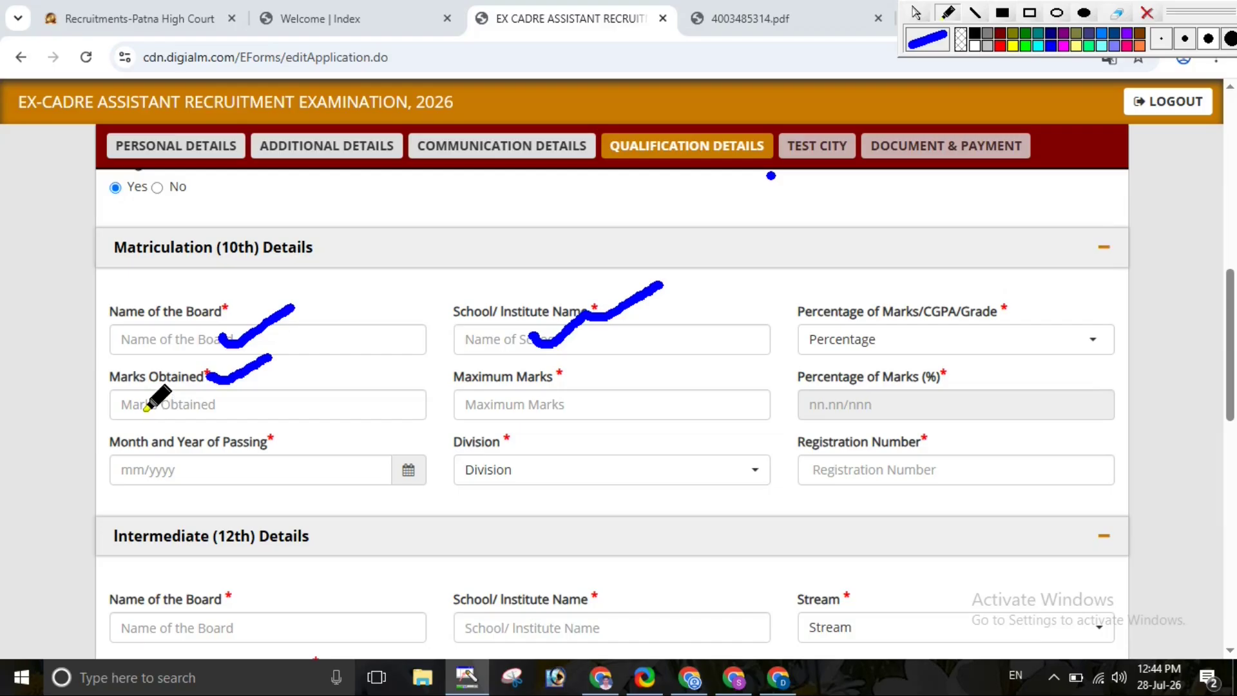
drag(205, 405, 257, 380)
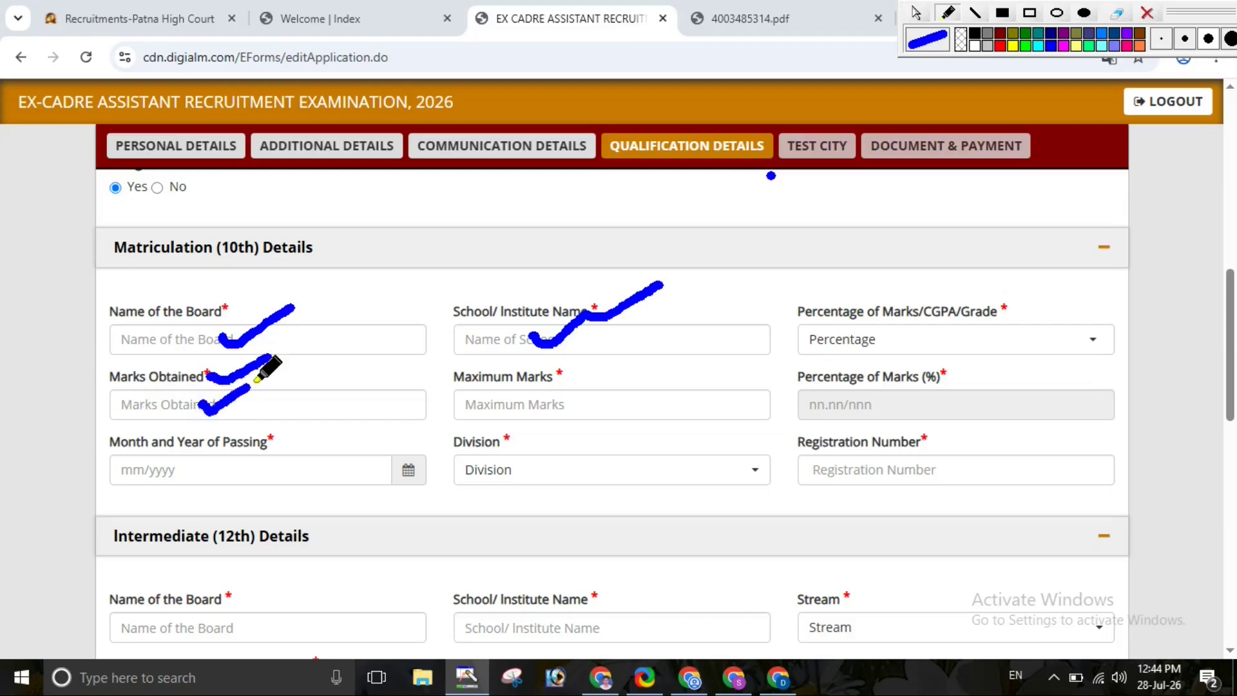
mouse_move(547, 415)
mouse_down()
mouse_move(531, 398)
mouse_move(592, 375)
mouse_up()
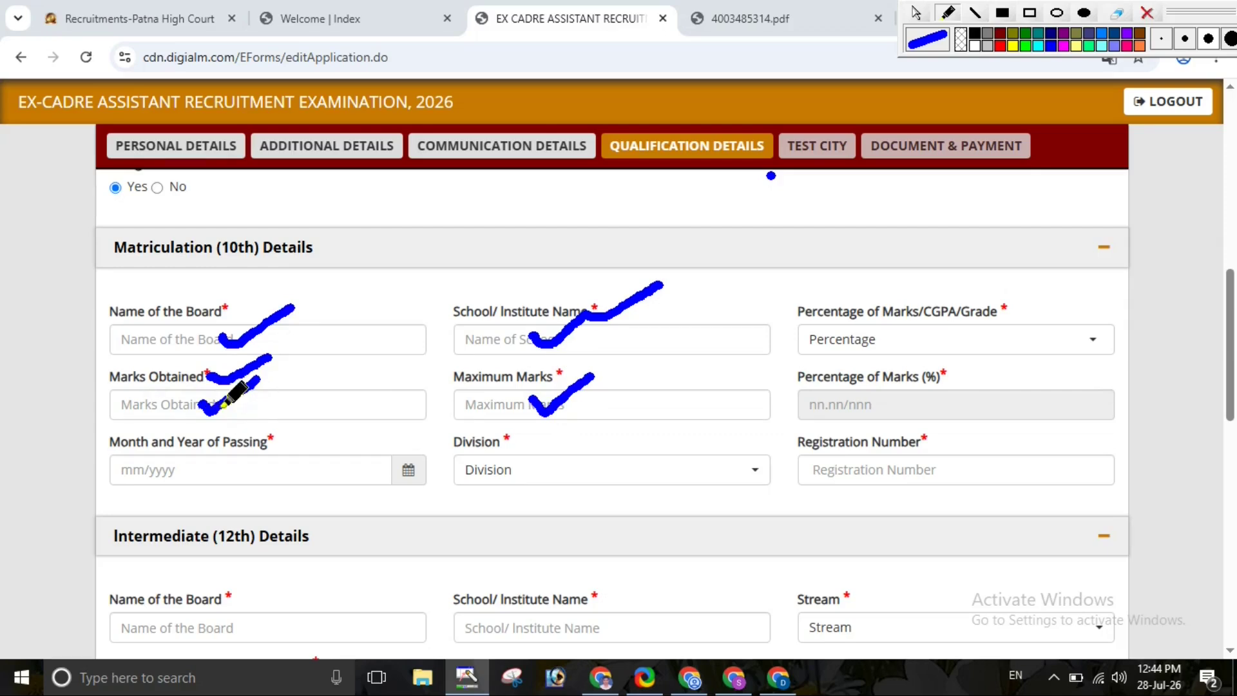
mouse_move(288, 398)
mouse_down()
mouse_move(294, 427)
mouse_move(286, 412)
mouse_move(348, 387)
mouse_move(283, 387)
mouse_up()
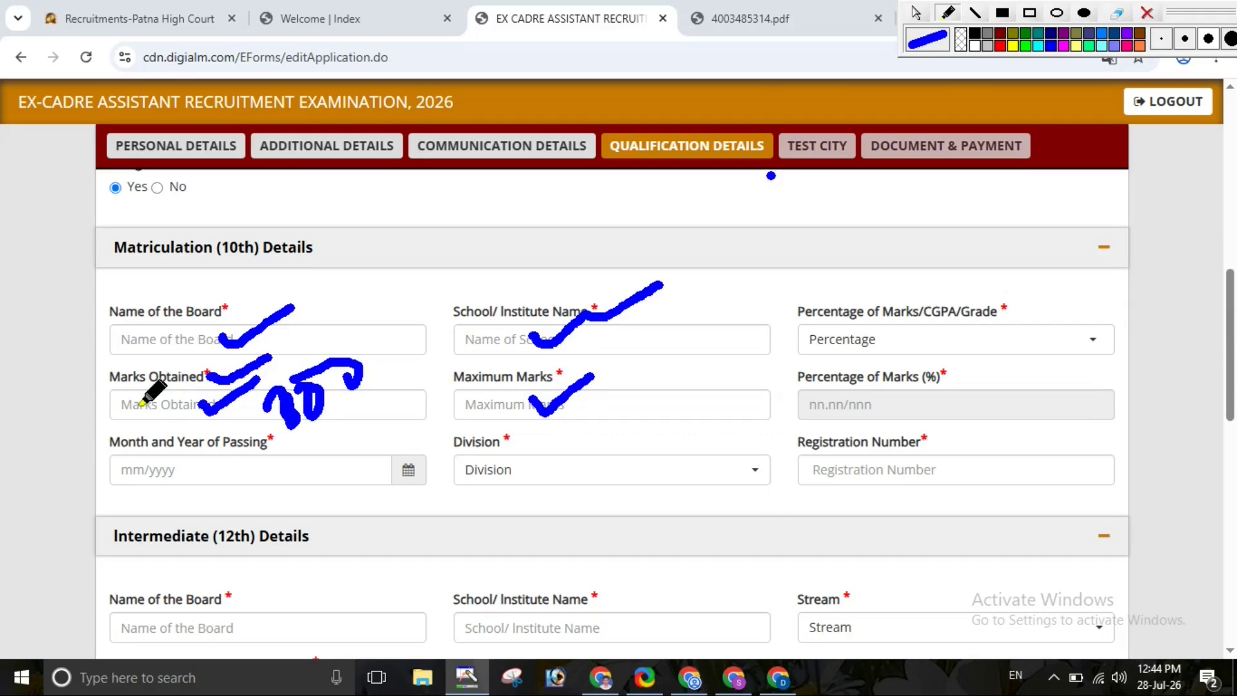
drag(138, 410, 187, 377)
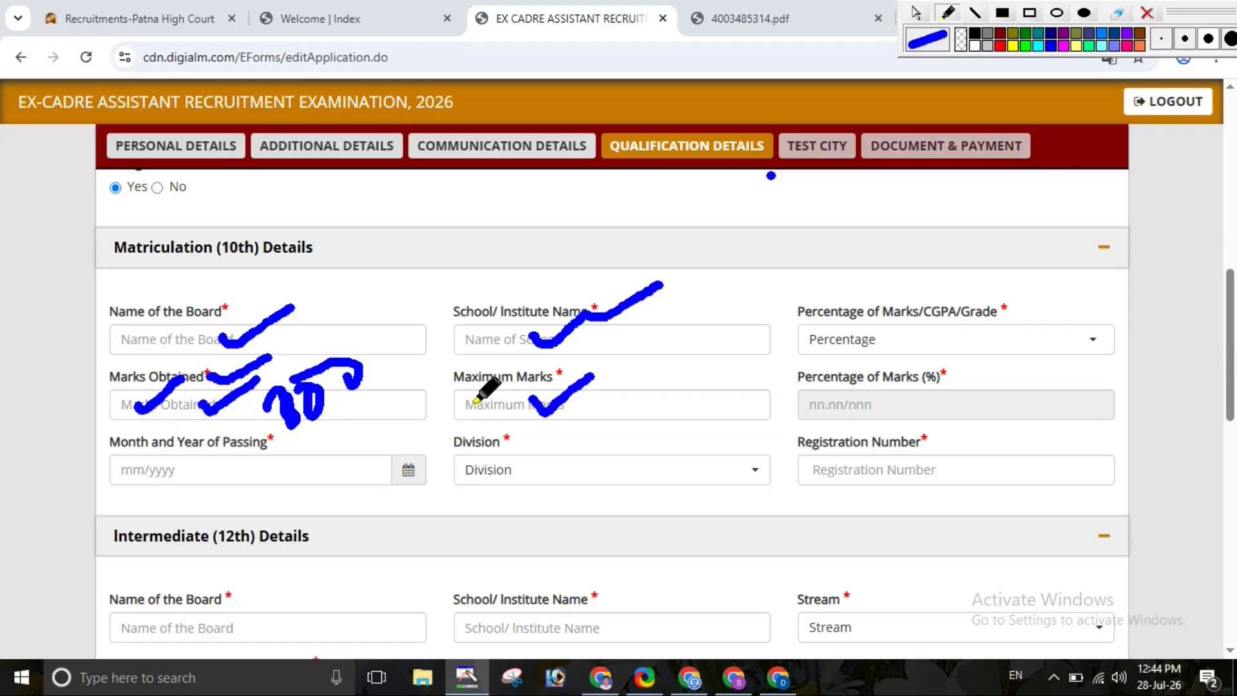
mouse_move(476, 397)
mouse_down()
mouse_move(468, 403)
mouse_move(490, 438)
mouse_move(500, 408)
mouse_move(607, 348)
mouse_up()
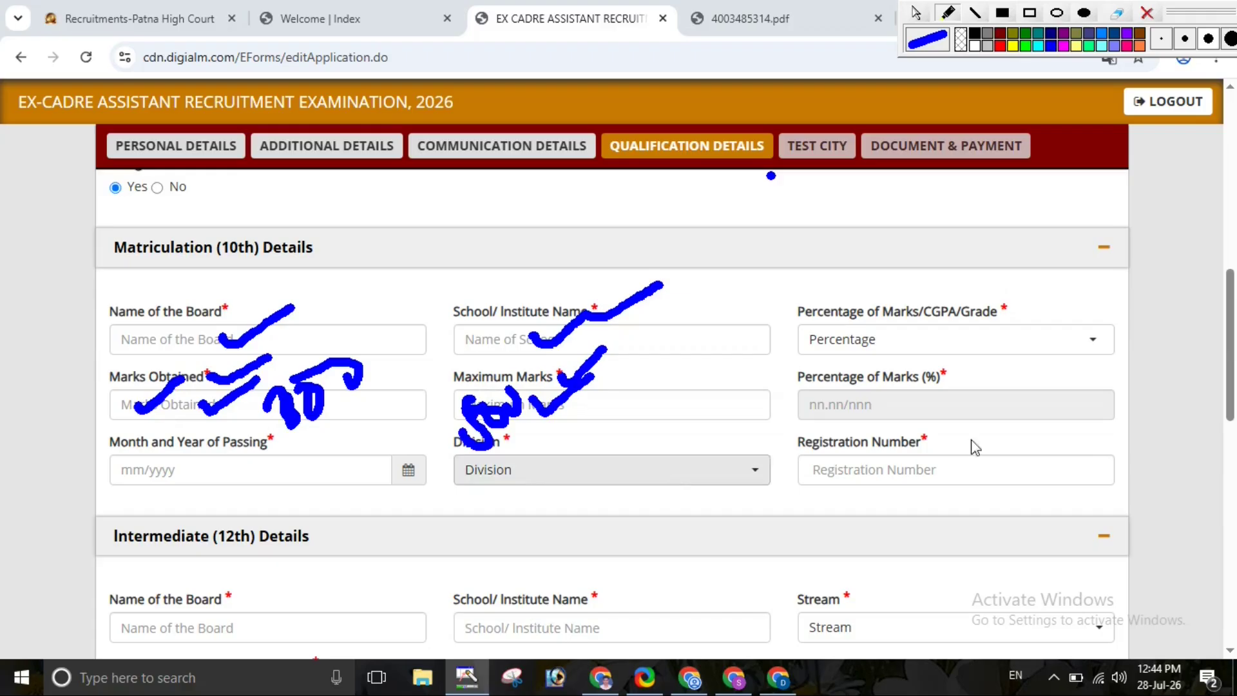
Draw check marks on the Matriculation percentage and passing date fields, and circle the passing date's calendar icon
mouse_move(882, 402)
mouse_down()
mouse_move(914, 401)
mouse_move(962, 359)
mouse_up()
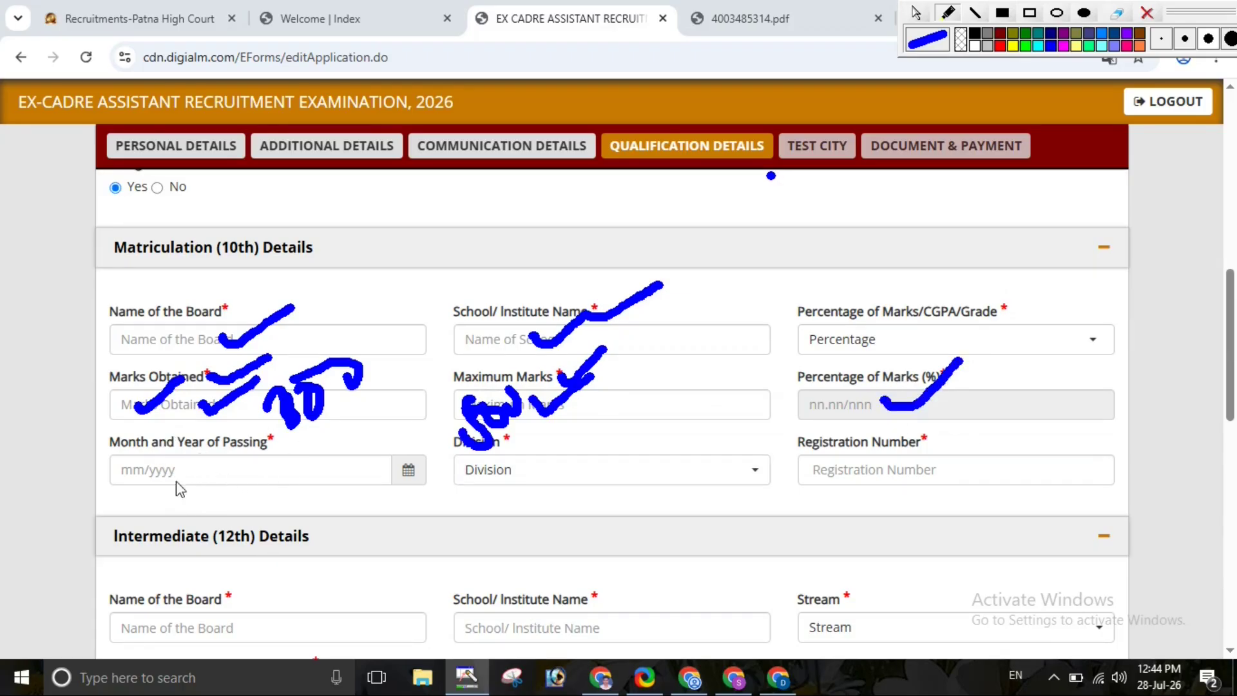
mouse_move(411, 455)
mouse_down()
mouse_move(381, 488)
mouse_move(410, 453)
mouse_up()
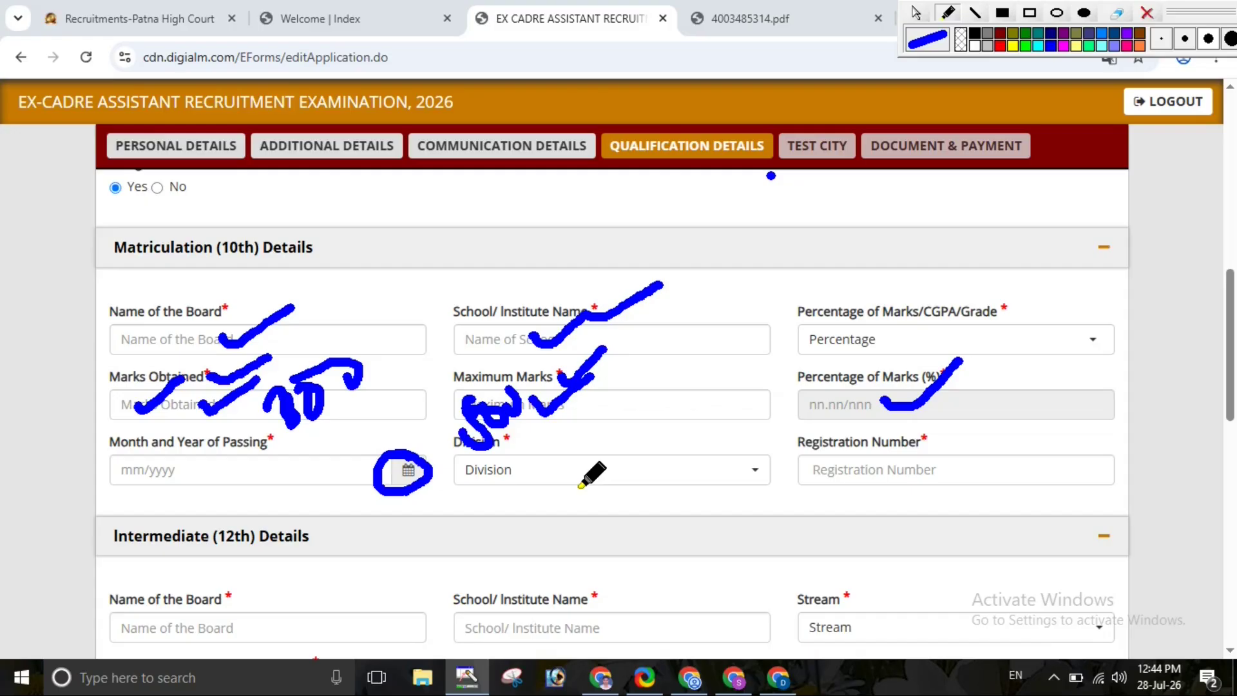
drag(182, 478, 267, 426)
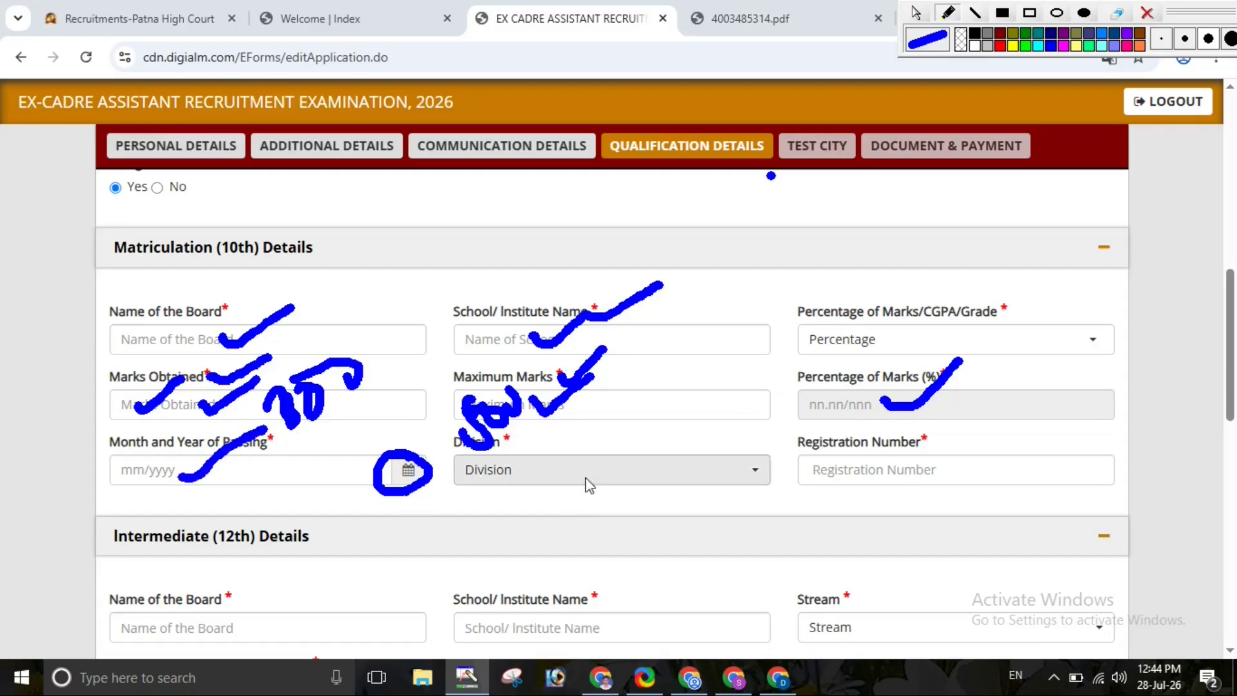
Set the Matriculation division to First
click(916, 12)
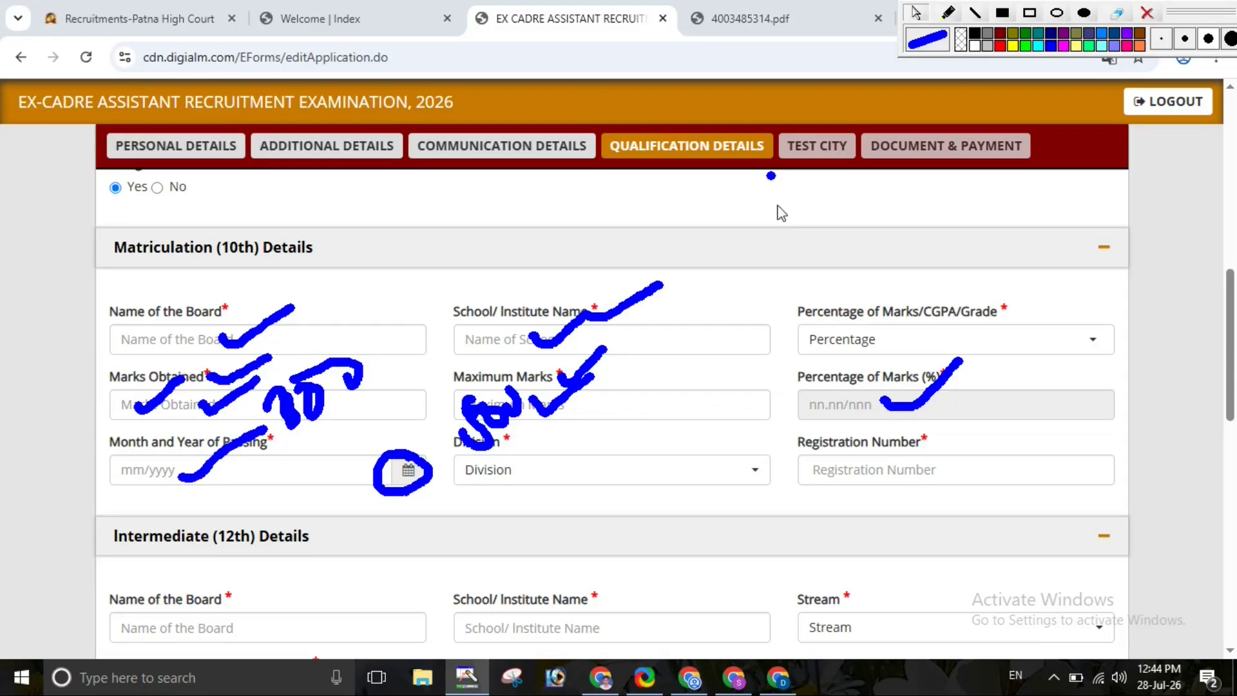
click(587, 480)
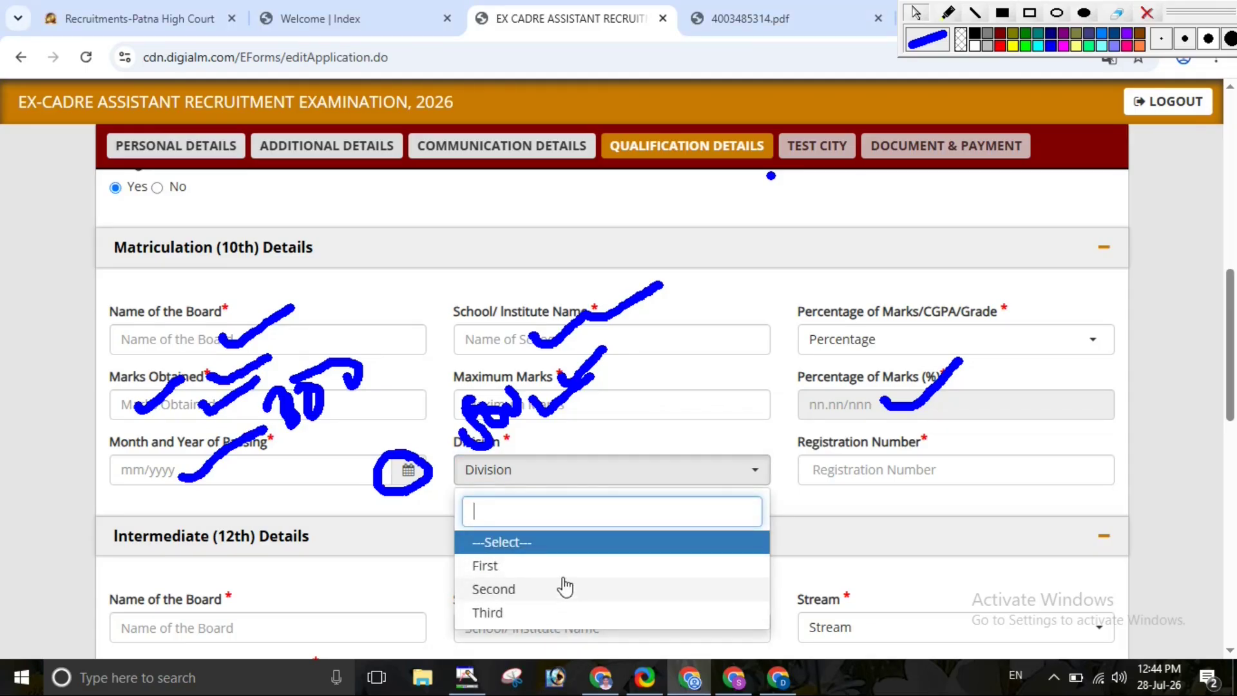
click(583, 570)
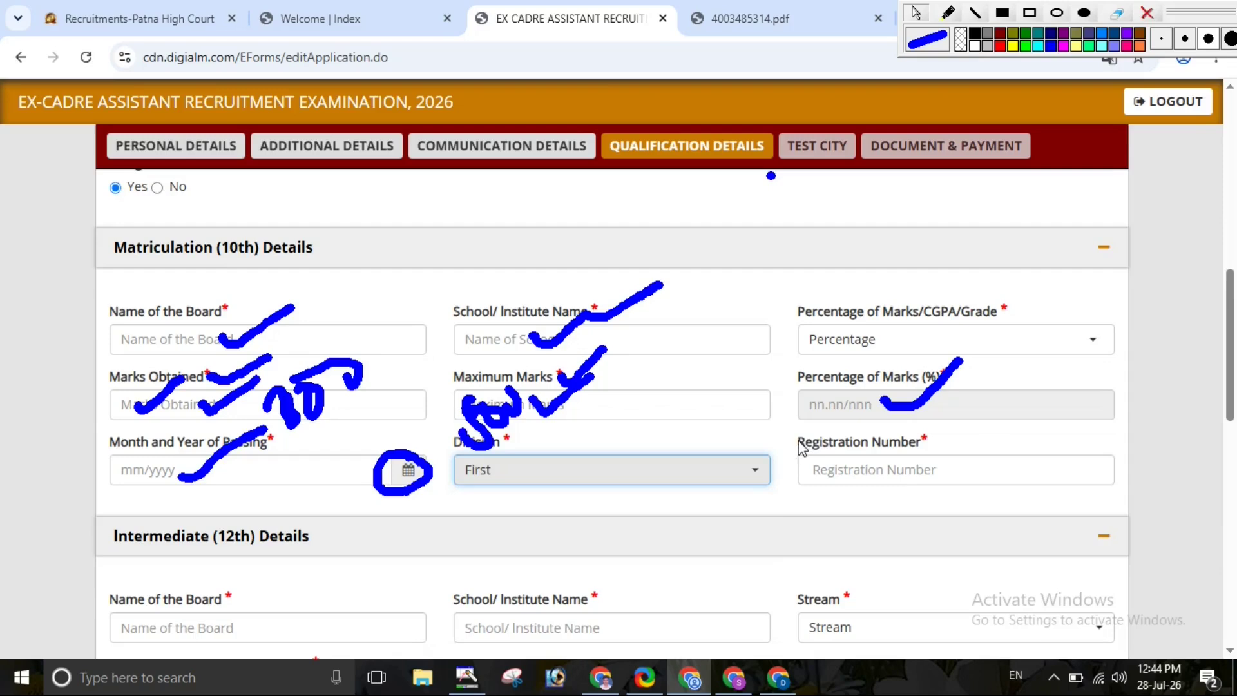
Highlight the Matriculation Registration Number label and draw a blue circle around its field
drag(799, 443, 921, 444)
click(959, 445)
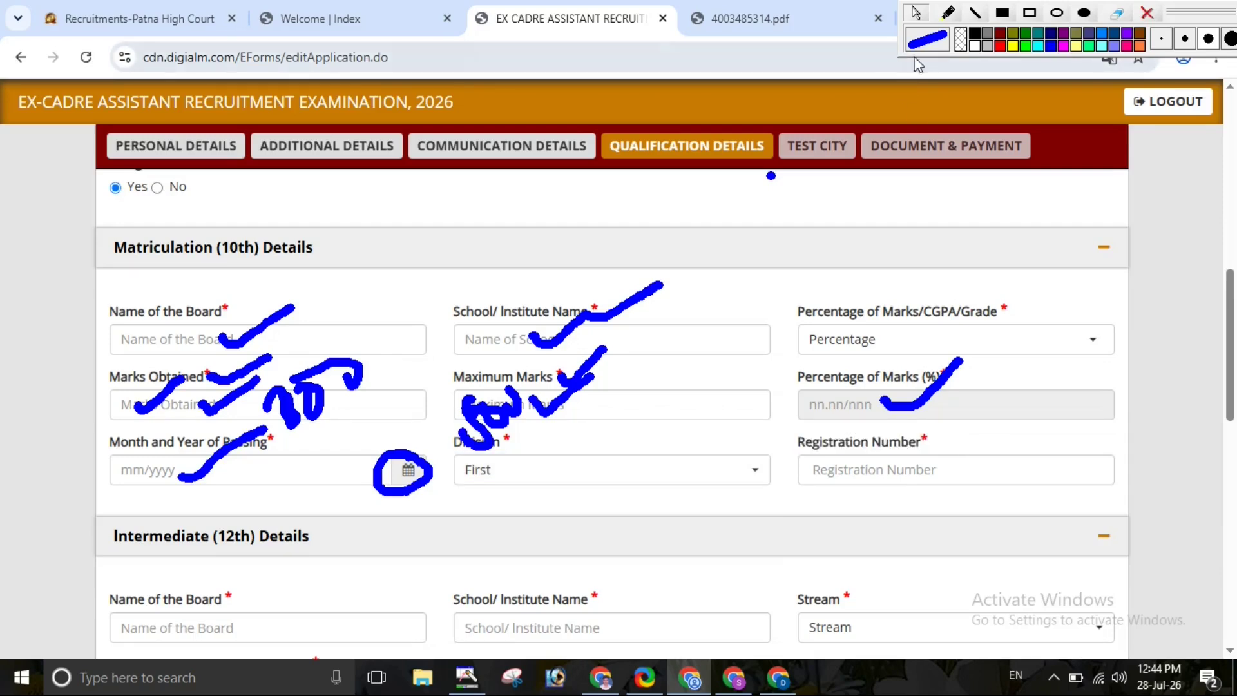
click(945, 21)
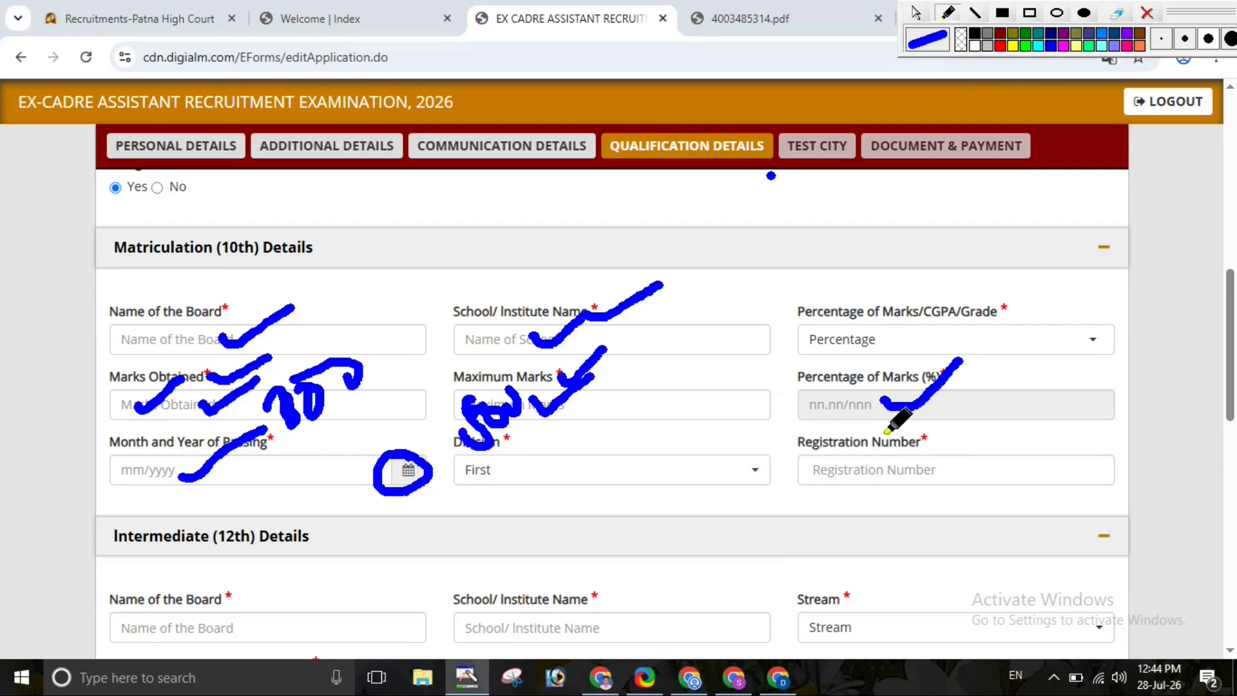
mouse_move(890, 437)
mouse_down()
mouse_move(785, 424)
mouse_move(773, 465)
mouse_move(926, 500)
mouse_move(936, 412)
mouse_move(885, 416)
mouse_up()
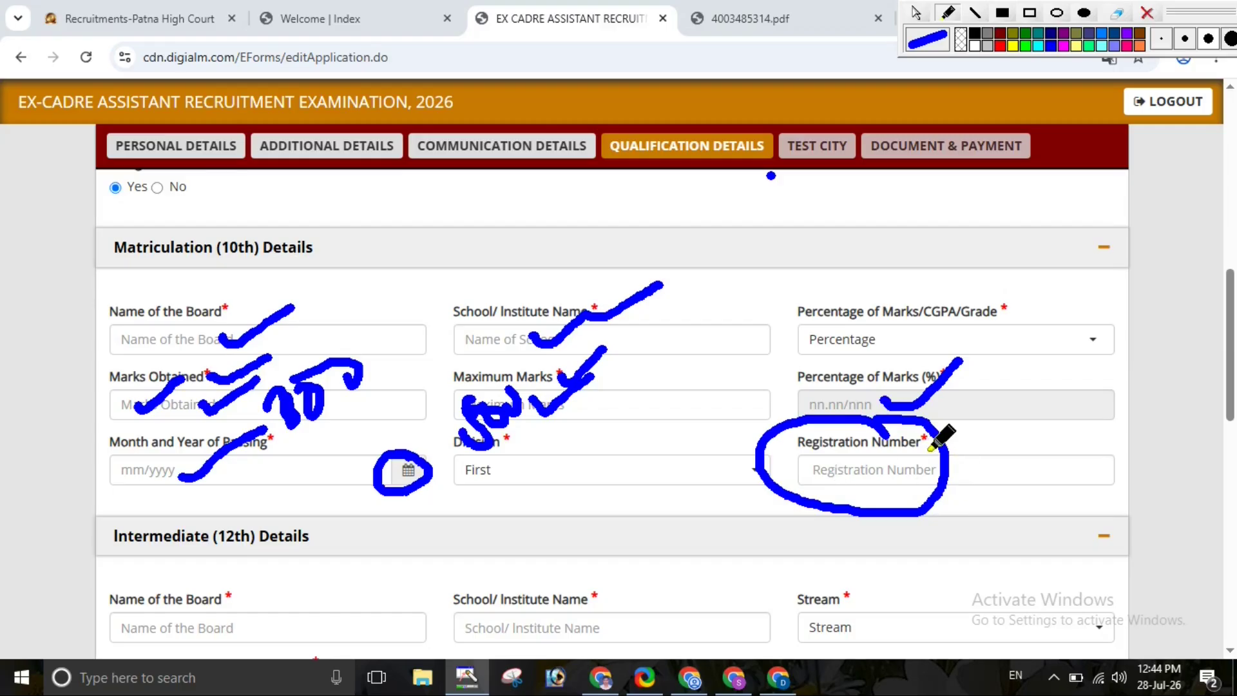
Clear the drawn annotations and draw blue check marks on the Intermediate (12th) heading, board name and school/institute name
click(1117, 14)
scroll(948, 16, down, 5)
mouse_move(284, 219)
mouse_down()
mouse_move(312, 232)
mouse_move(427, 177)
mouse_up()
drag(165, 299, 264, 258)
drag(548, 295, 630, 250)
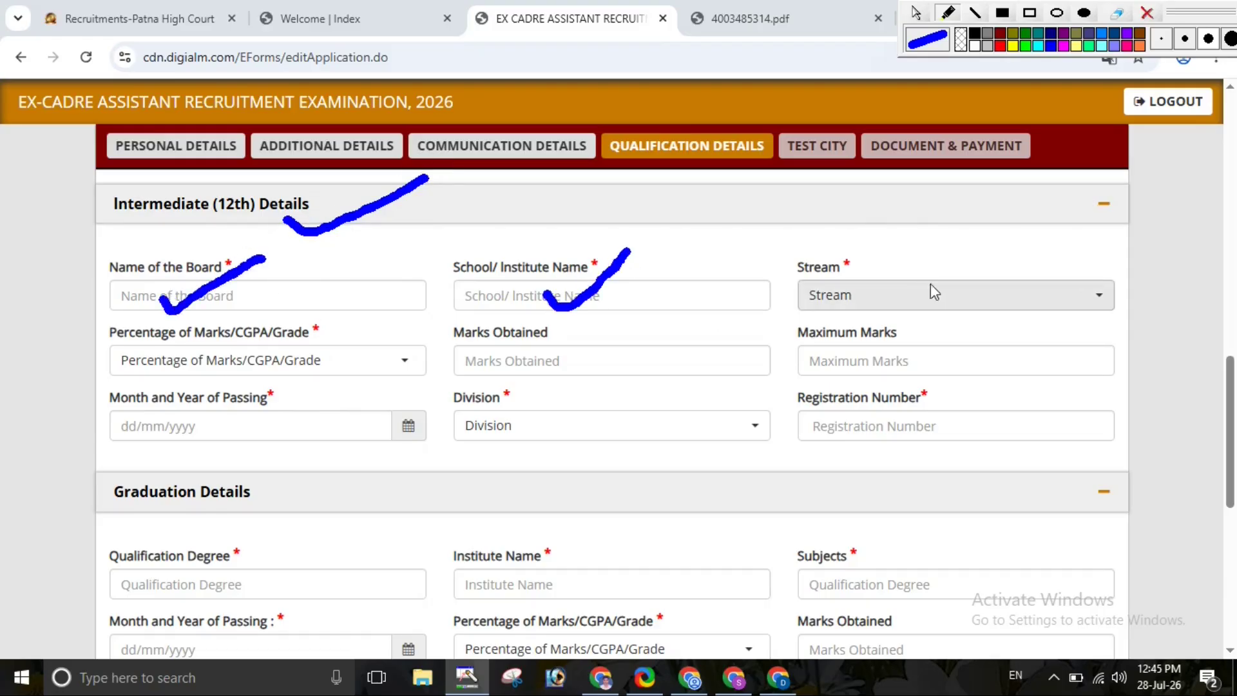
Set the Intermediate stream to Science and its Percentage of Marks/CGPA/Grade option to Percentage
click(916, 14)
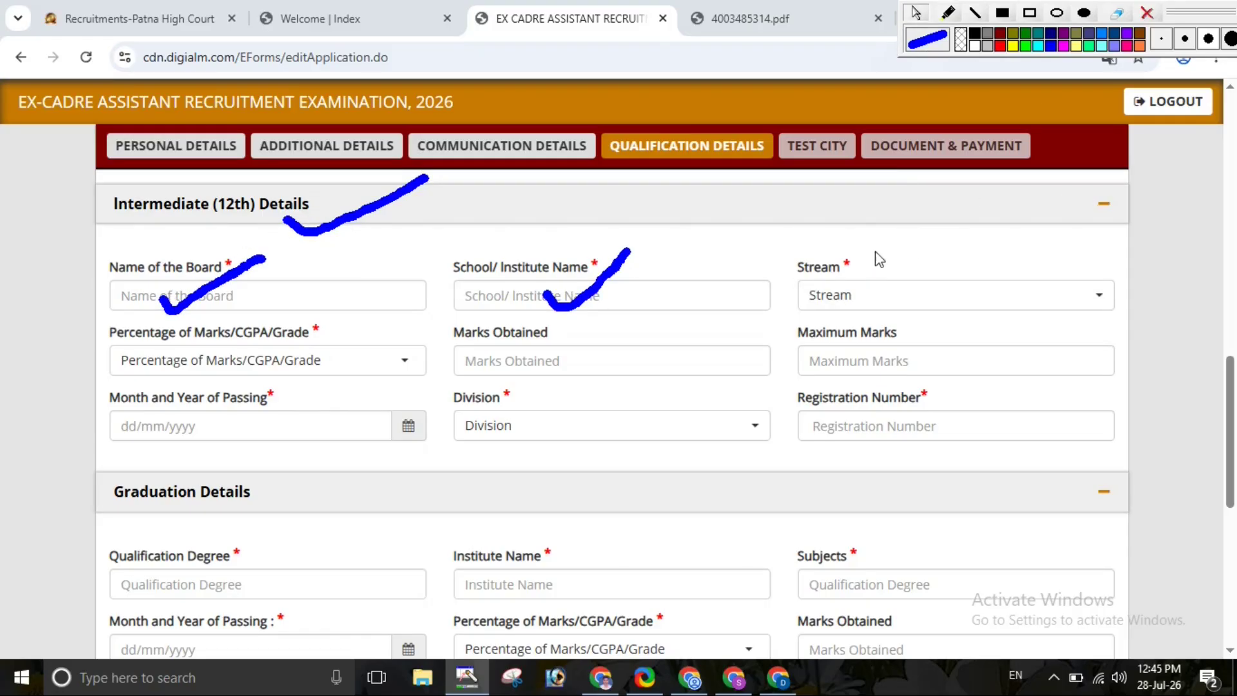
click(868, 300)
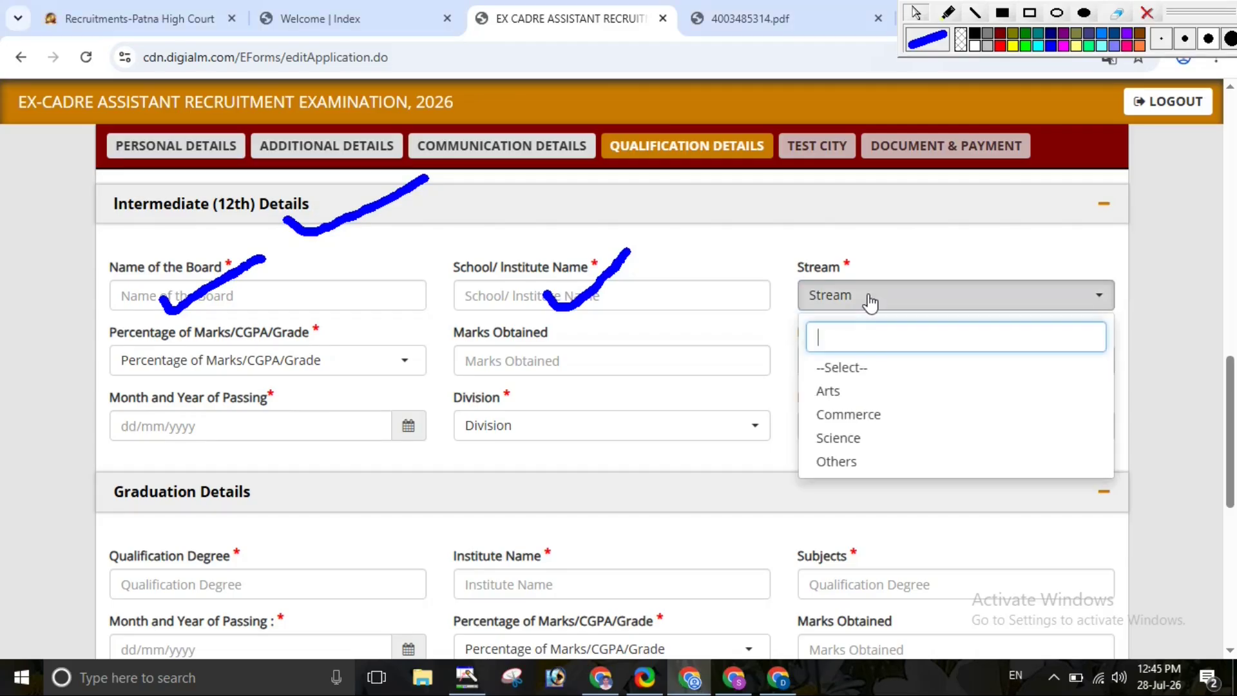
click(893, 441)
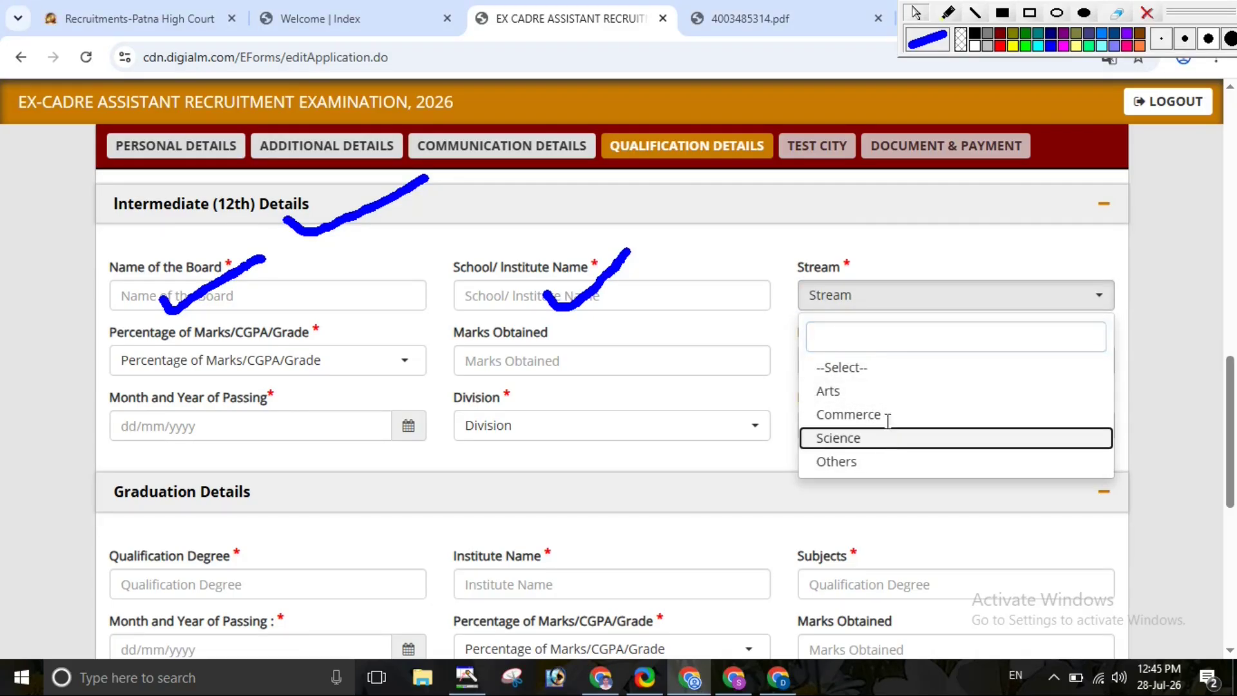
click(245, 366)
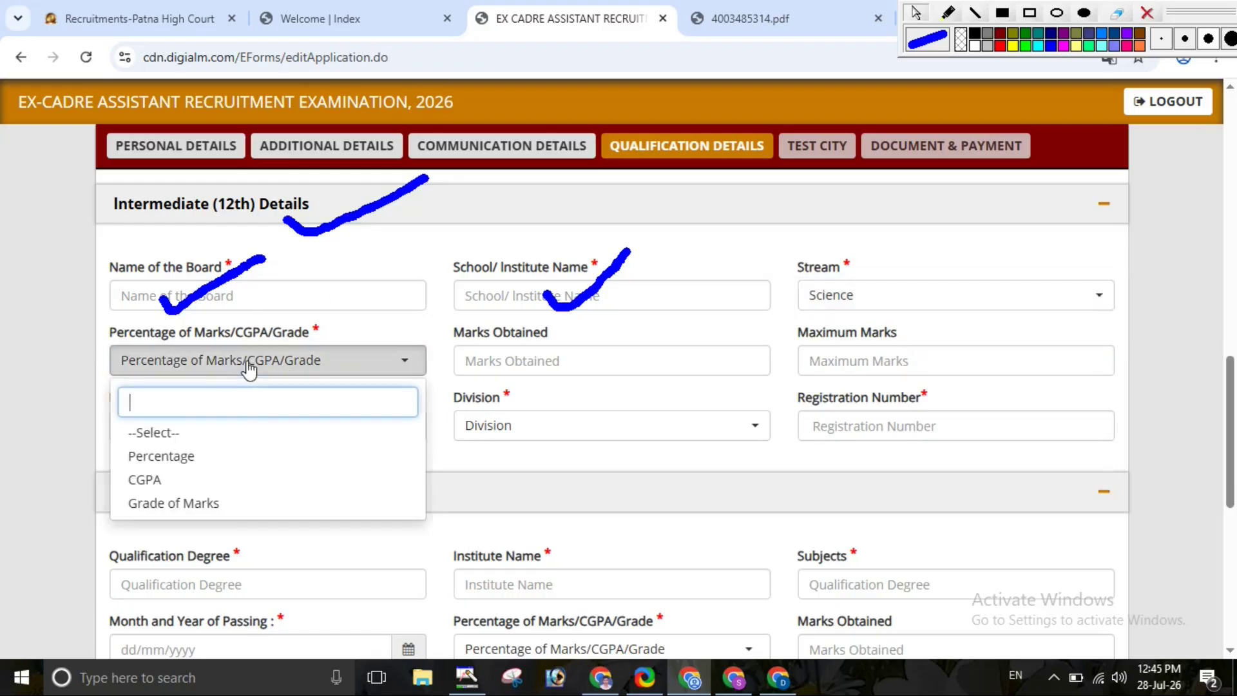
click(236, 459)
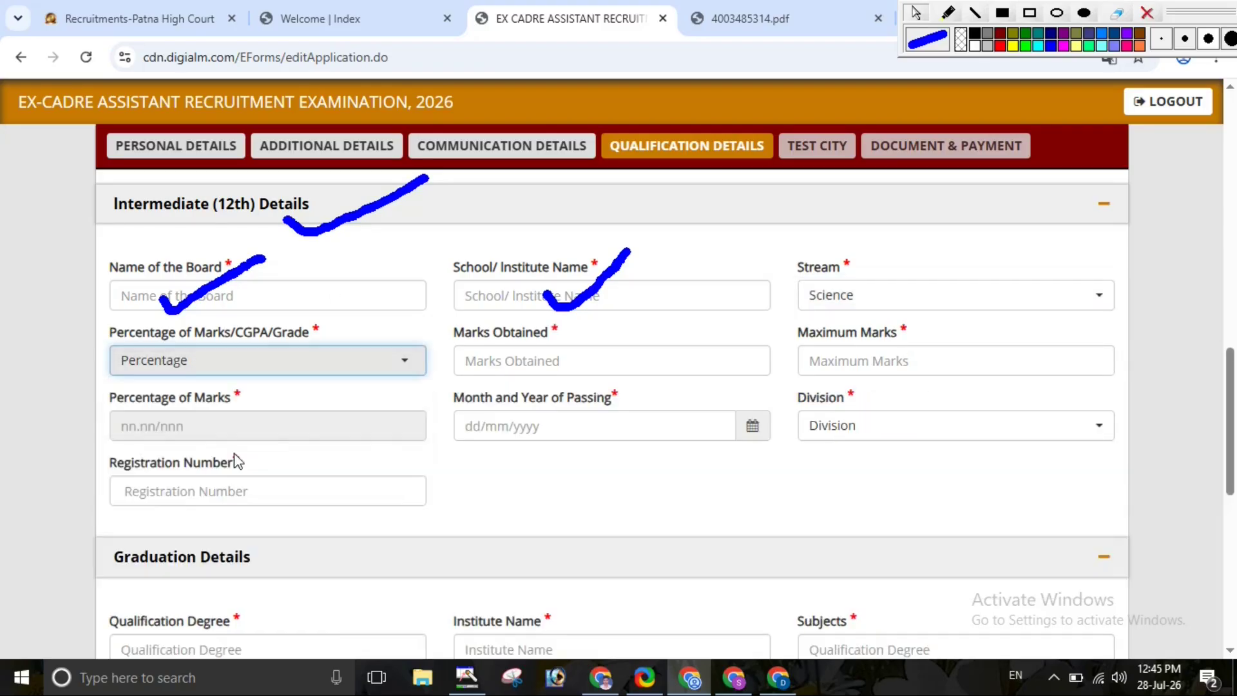
Draw blue check marks beside the Intermediate Marks Obtained and Maximum Marks labels and handwrite sample marks over both fields
click(949, 11)
drag(555, 331, 630, 309)
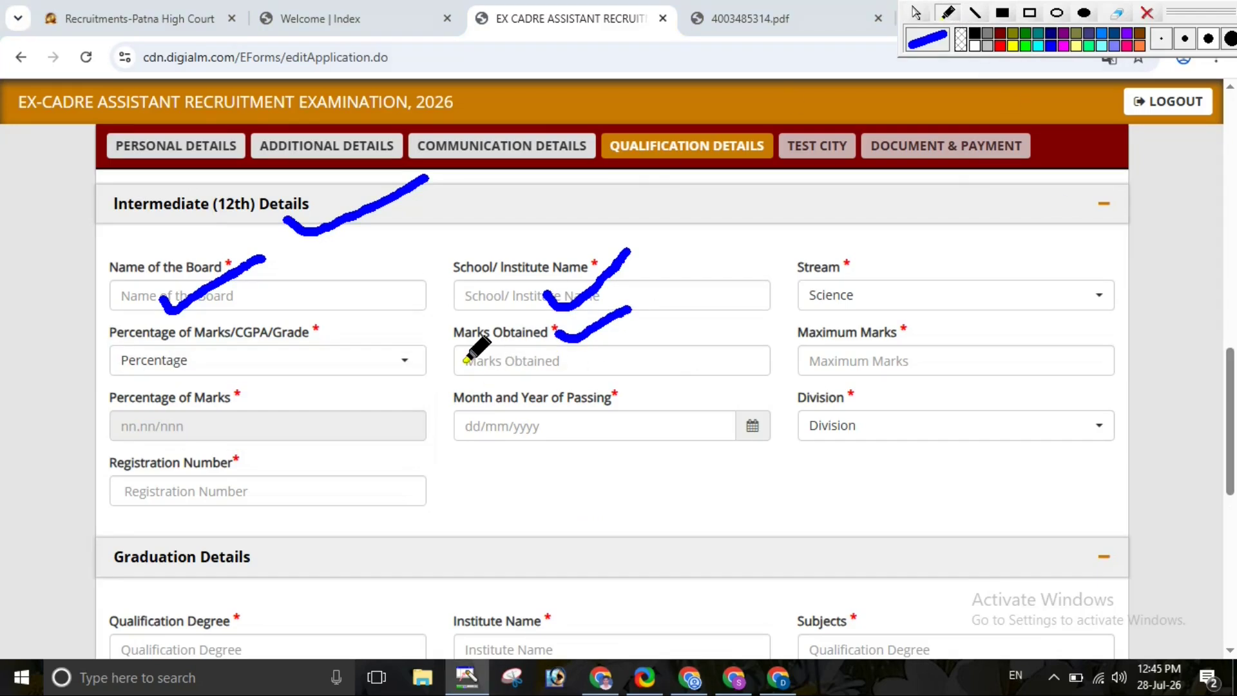
mouse_move(461, 363)
mouse_down()
mouse_move(496, 366)
mouse_move(562, 343)
mouse_up()
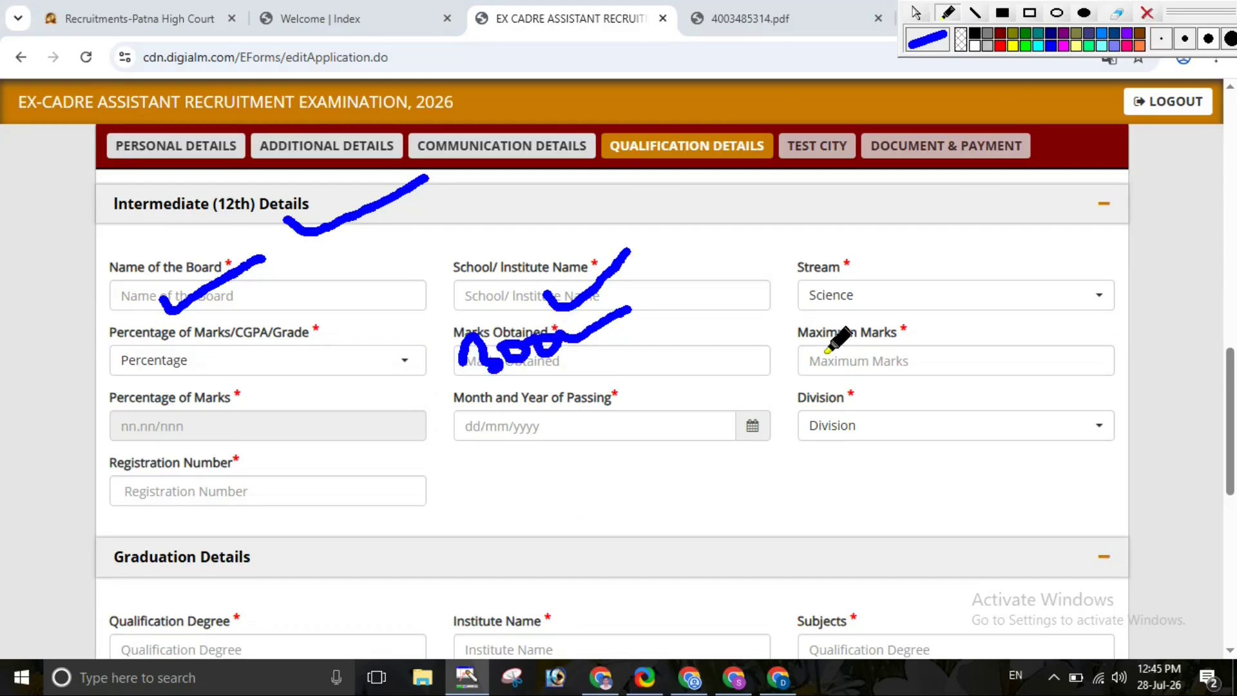
drag(892, 336, 979, 300)
mouse_move(867, 360)
mouse_down()
mouse_move(879, 335)
mouse_move(860, 385)
mouse_move(936, 332)
mouse_up()
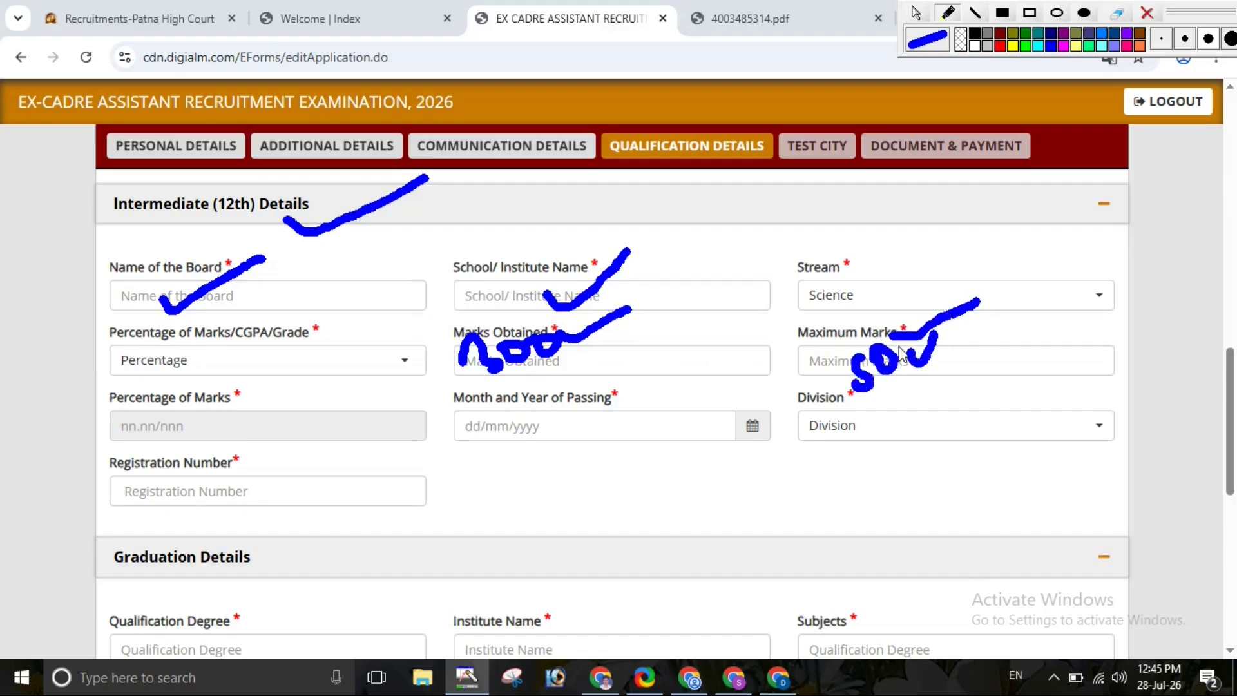
Draw blue check marks on the Intermediate Percentage of Marks and Month and Year of Passing fields and circle the calendar icon
drag(193, 429, 262, 390)
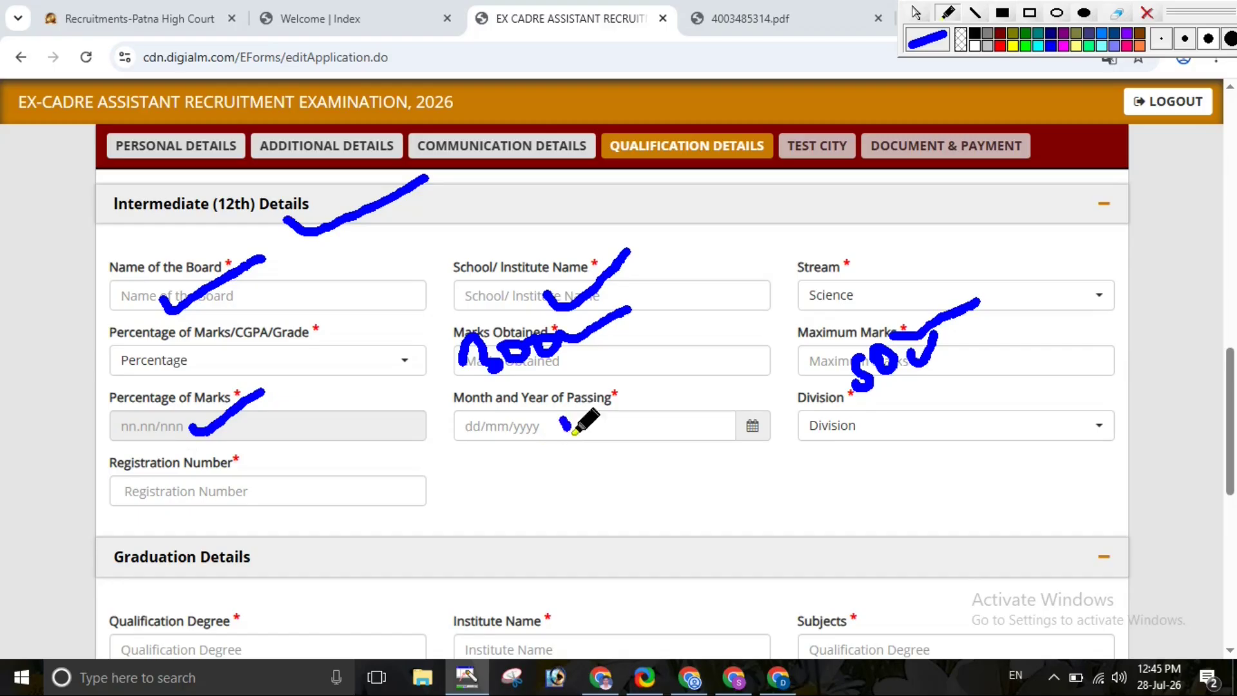
drag(562, 424, 658, 380)
mouse_move(757, 438)
mouse_down()
mouse_move(750, 384)
mouse_move(702, 397)
mouse_up()
Set the Intermediate division to First
click(914, 15)
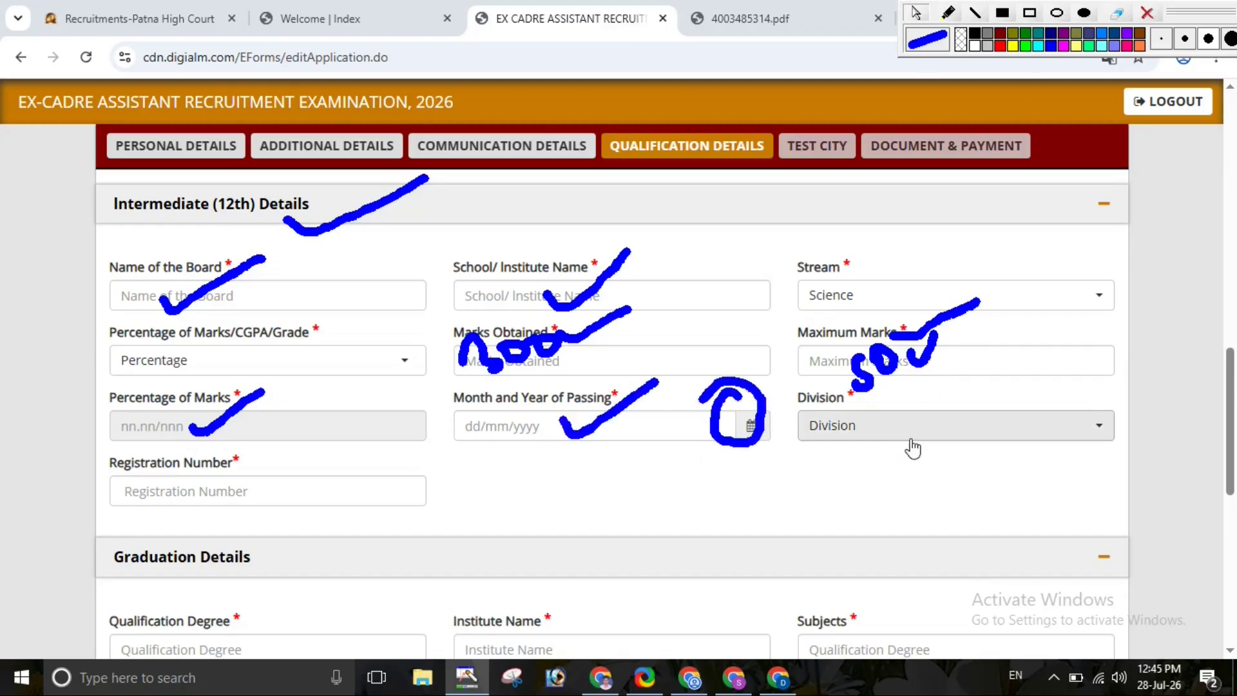
click(911, 431)
click(874, 520)
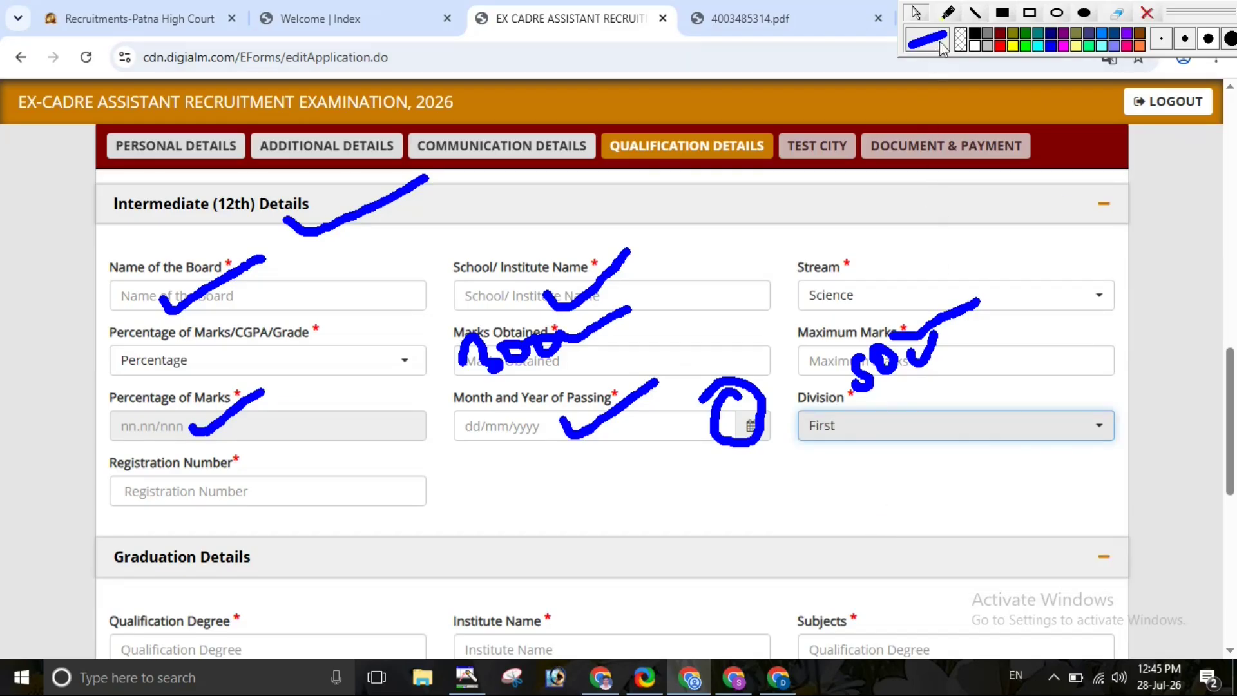
Draw a blue check mark on the Intermediate Registration Number field and clear all drawn annotations
click(949, 15)
drag(261, 489, 364, 455)
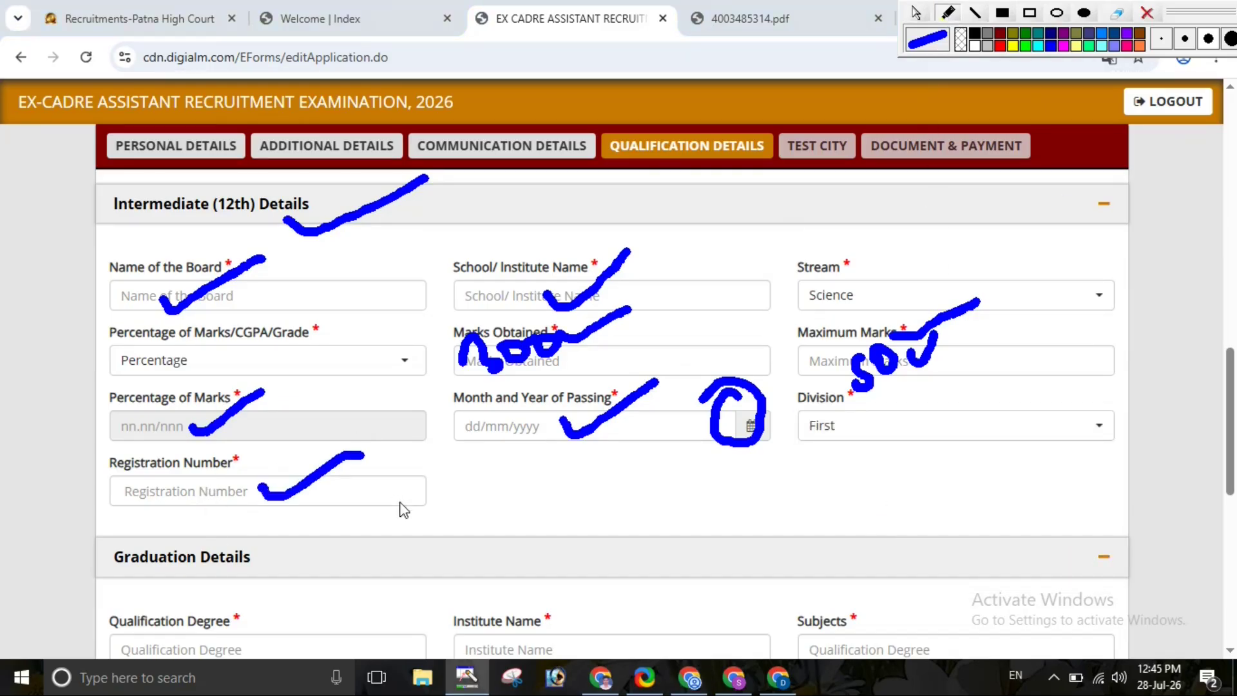
click(1147, 13)
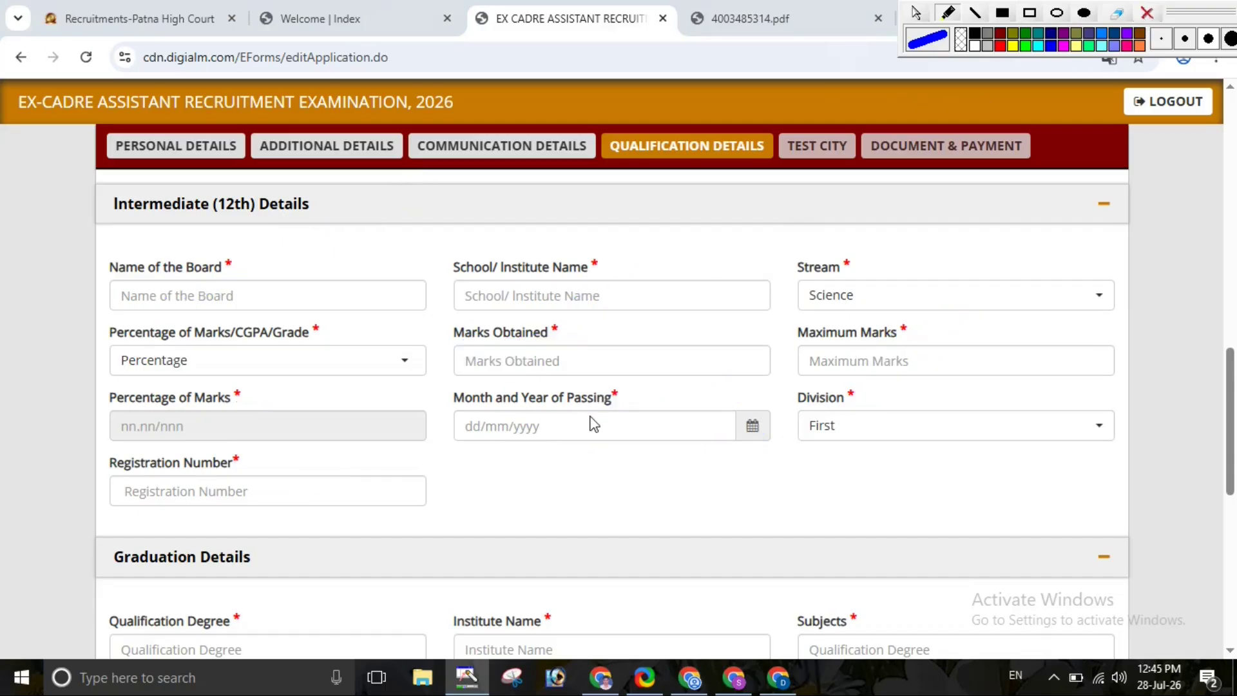
Draw blue check marks on the Graduation Qualification Degree and Institute Name fields and place the cursor in the Subjects field
click(916, 14)
scroll(516, 426, down, 4)
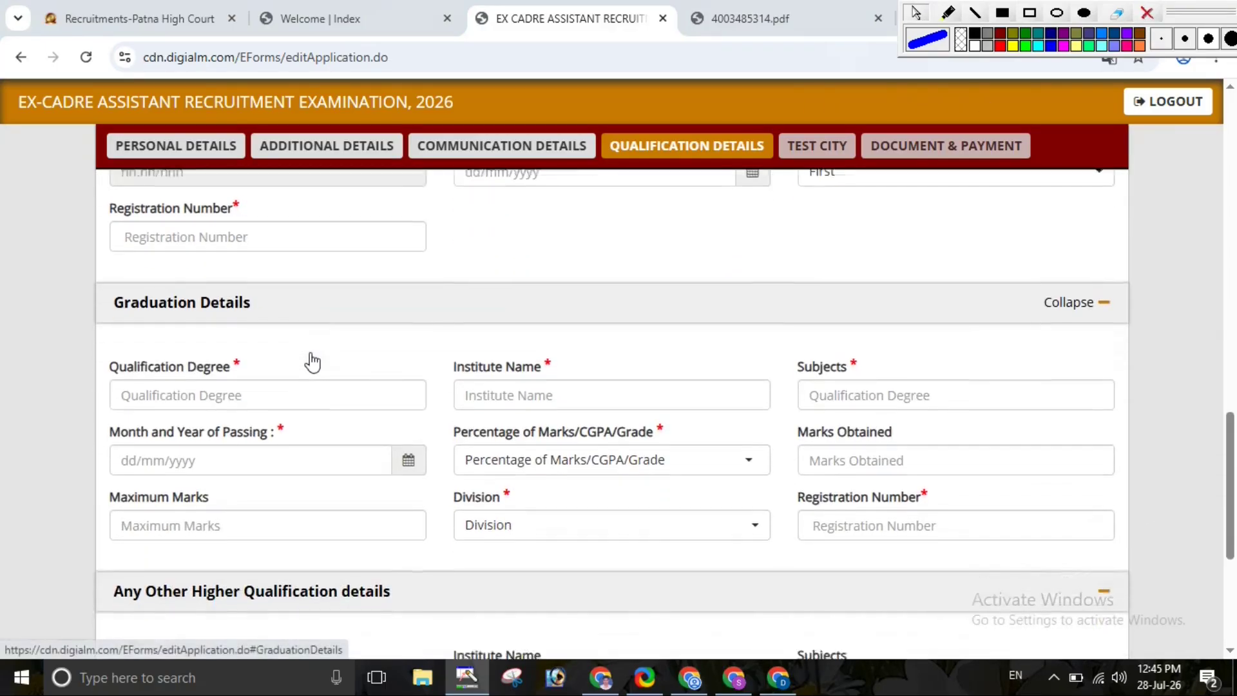
click(237, 383)
click(948, 13)
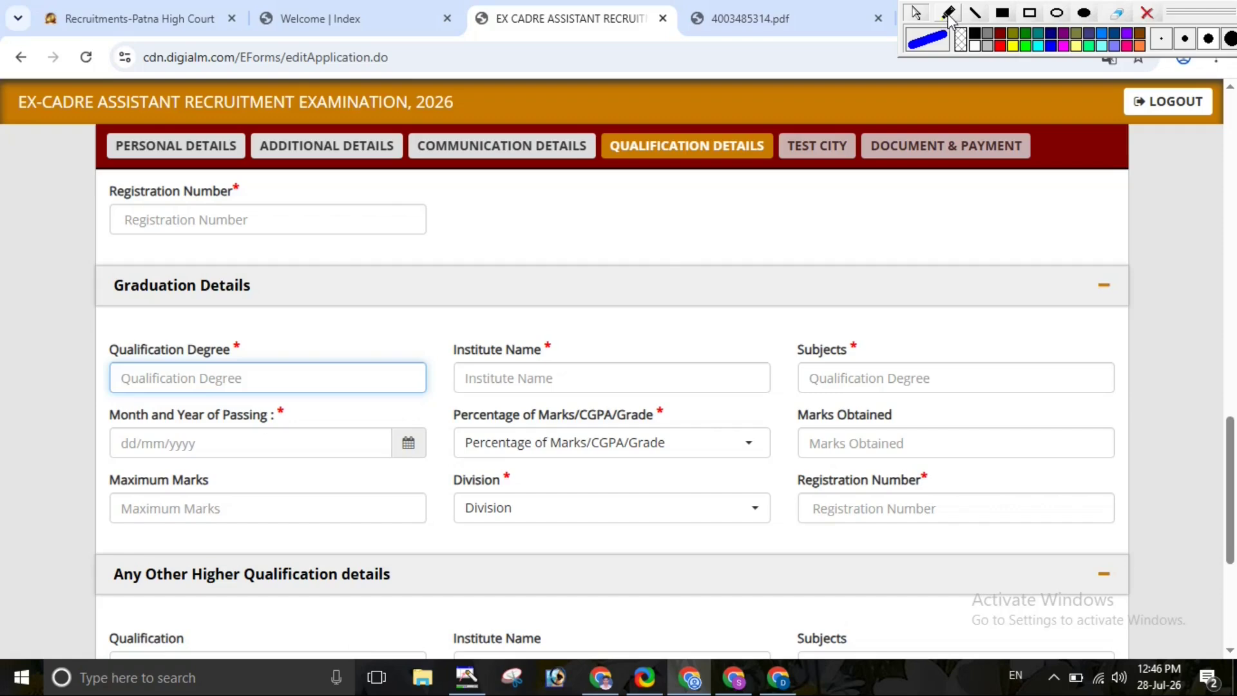
drag(206, 380, 296, 334)
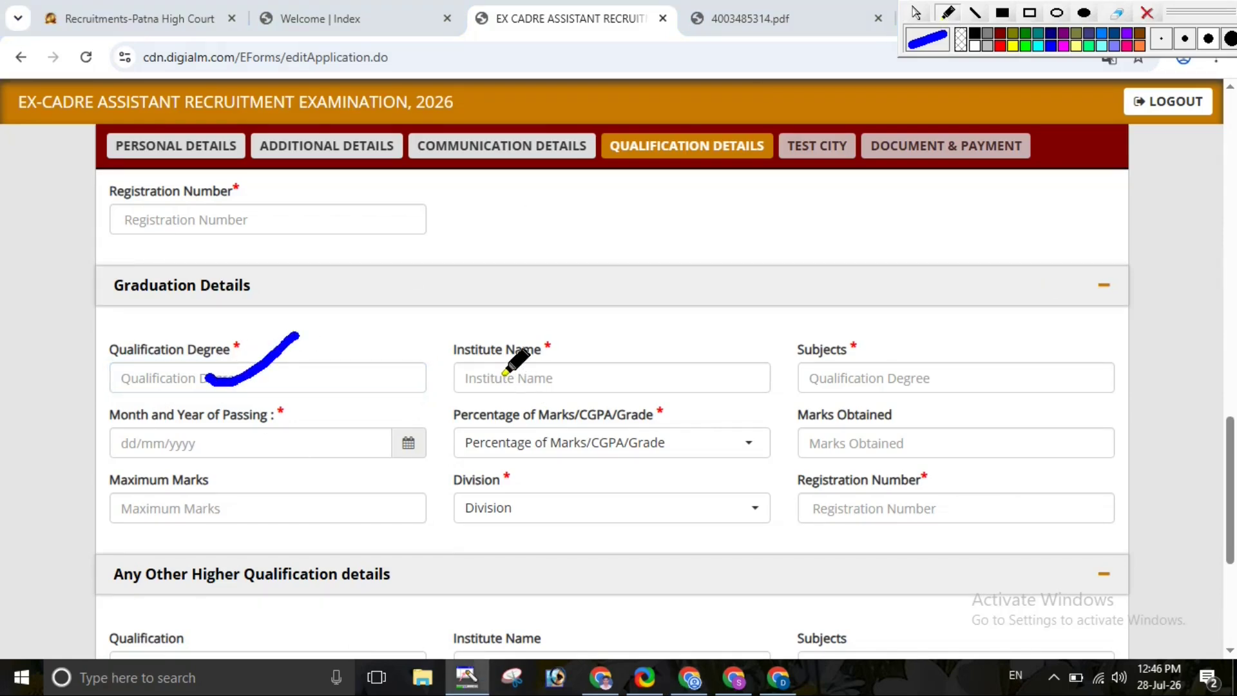
drag(500, 375, 589, 331)
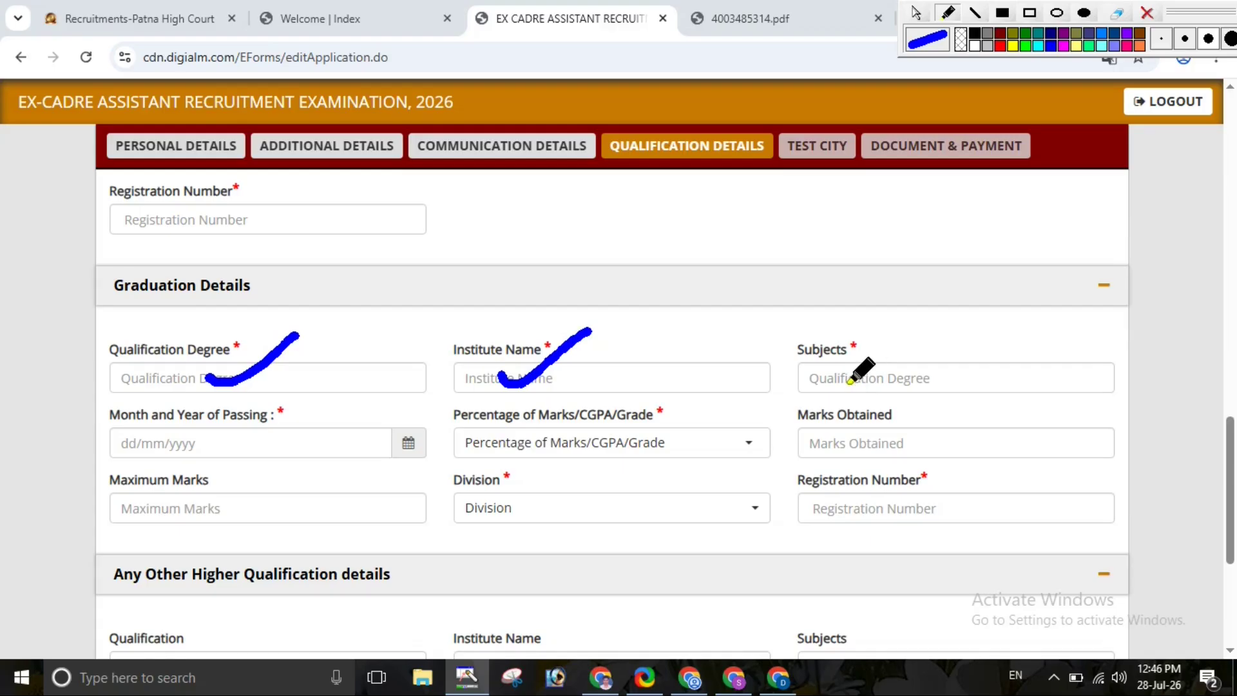
click(918, 14)
click(883, 379)
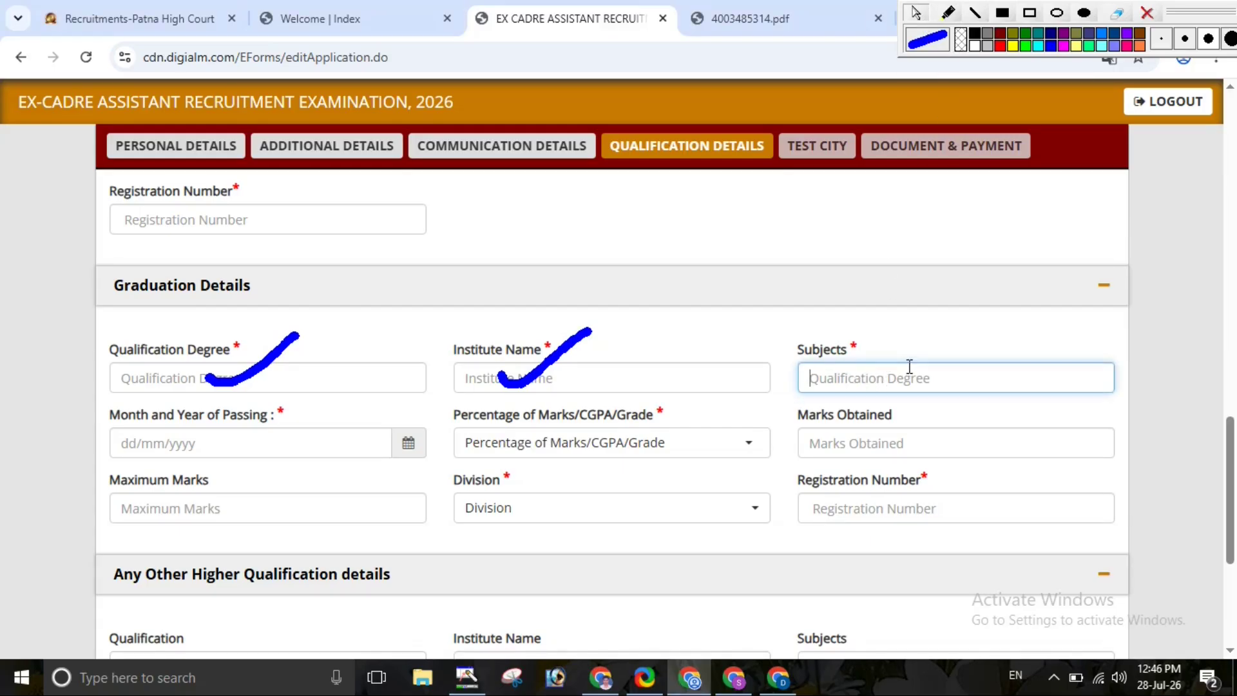
Mark the Graduation passing date field and its calendar icon in blue, and set Percentage of Marks/CGPA/Grade to Percentage
click(948, 13)
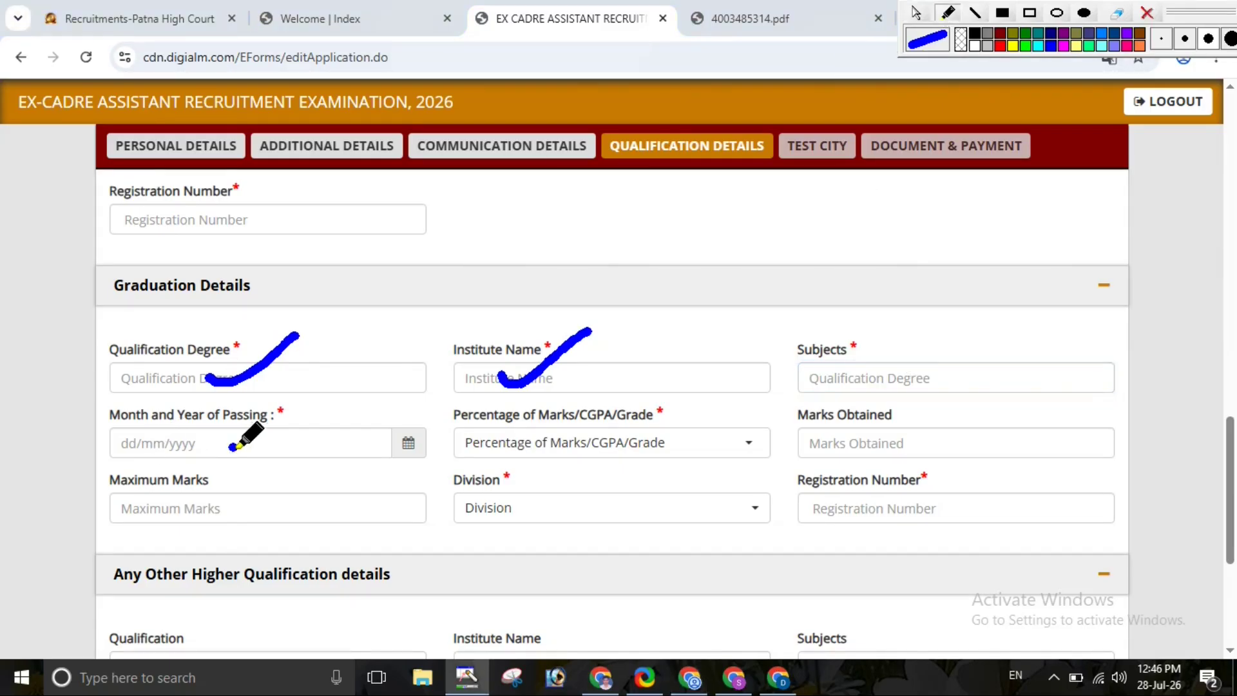
drag(233, 446, 326, 392)
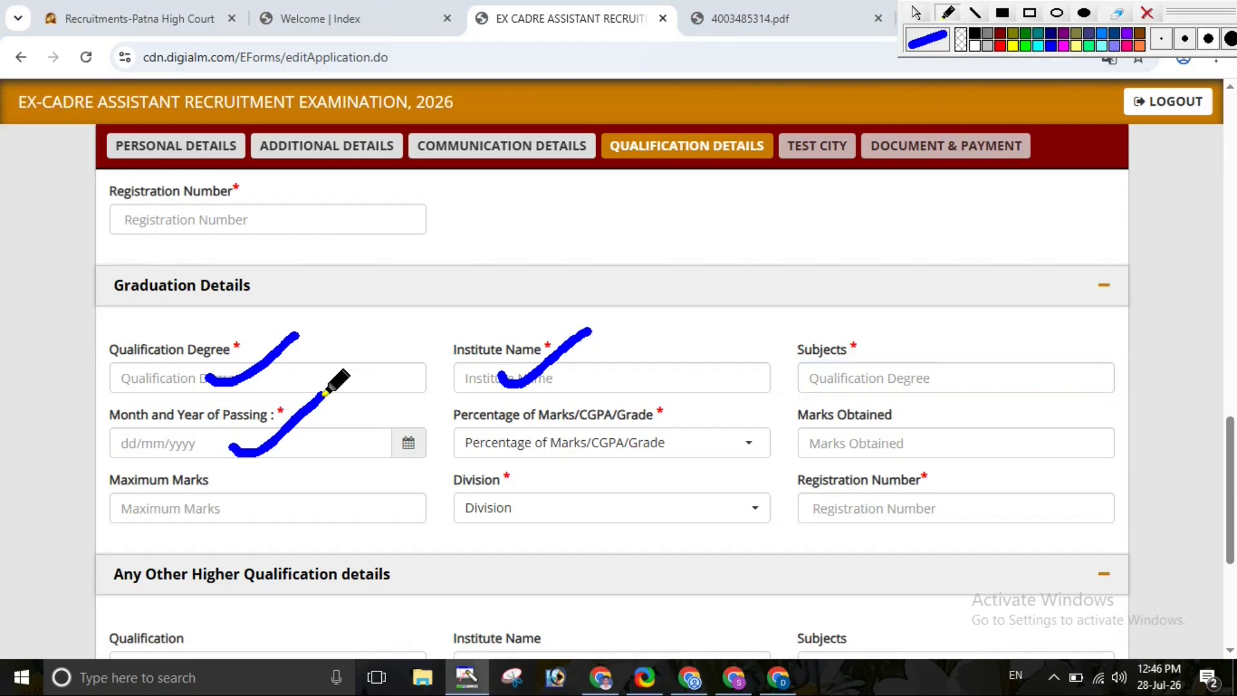
mouse_move(389, 413)
mouse_down()
mouse_move(431, 441)
mouse_move(406, 413)
mouse_up()
click(619, 443)
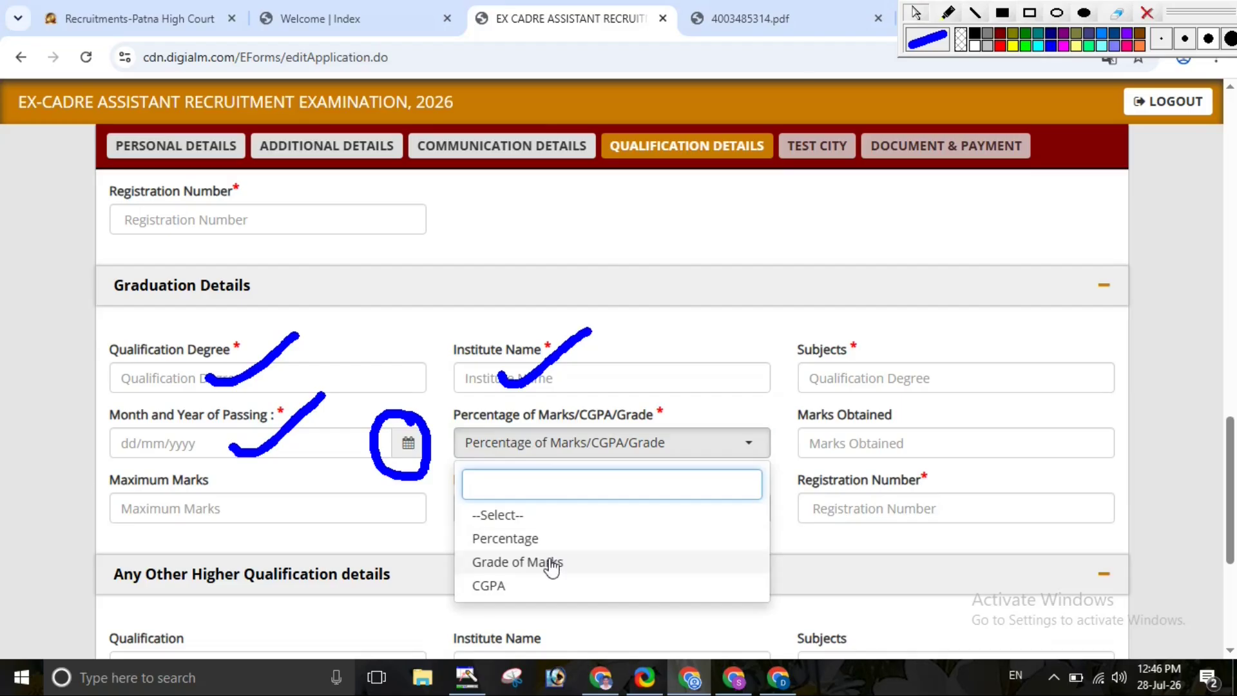
click(543, 540)
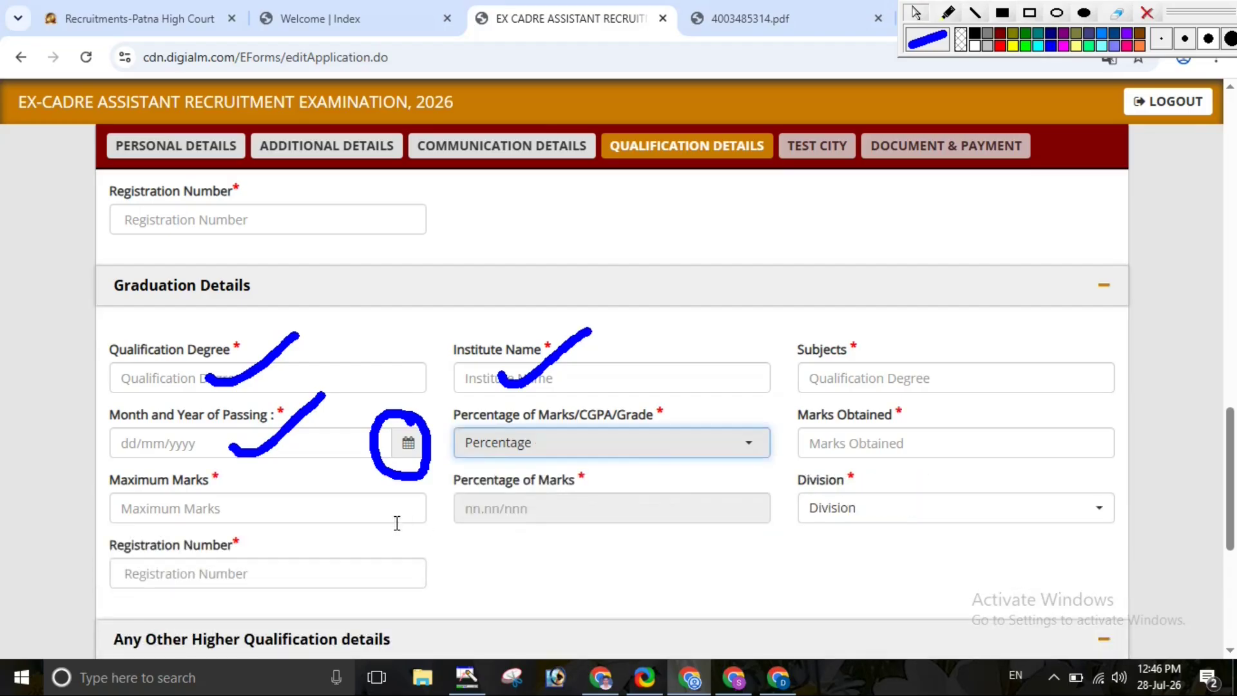
Draw blue check marks on the Graduation Marks Obtained, Maximum Marks and Percentage of Marks fields, handwriting sample marks over the first two
click(948, 13)
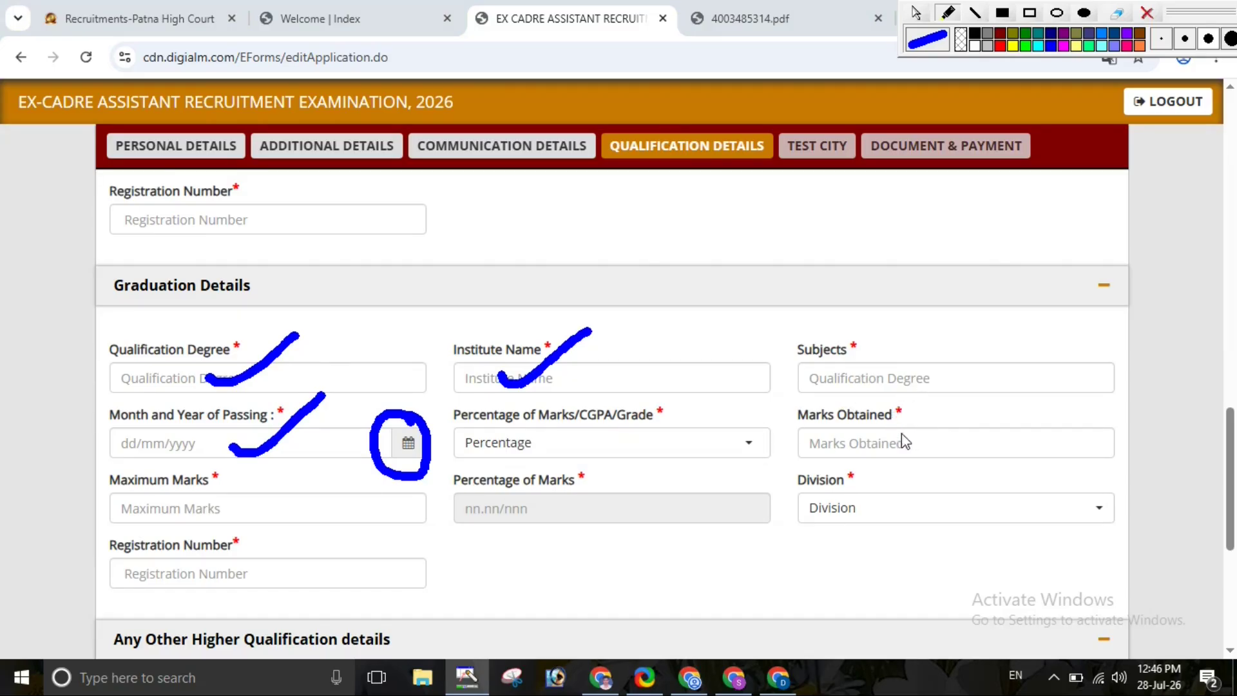
mouse_move(882, 439)
mouse_down()
mouse_move(892, 450)
mouse_move(939, 426)
mouse_up()
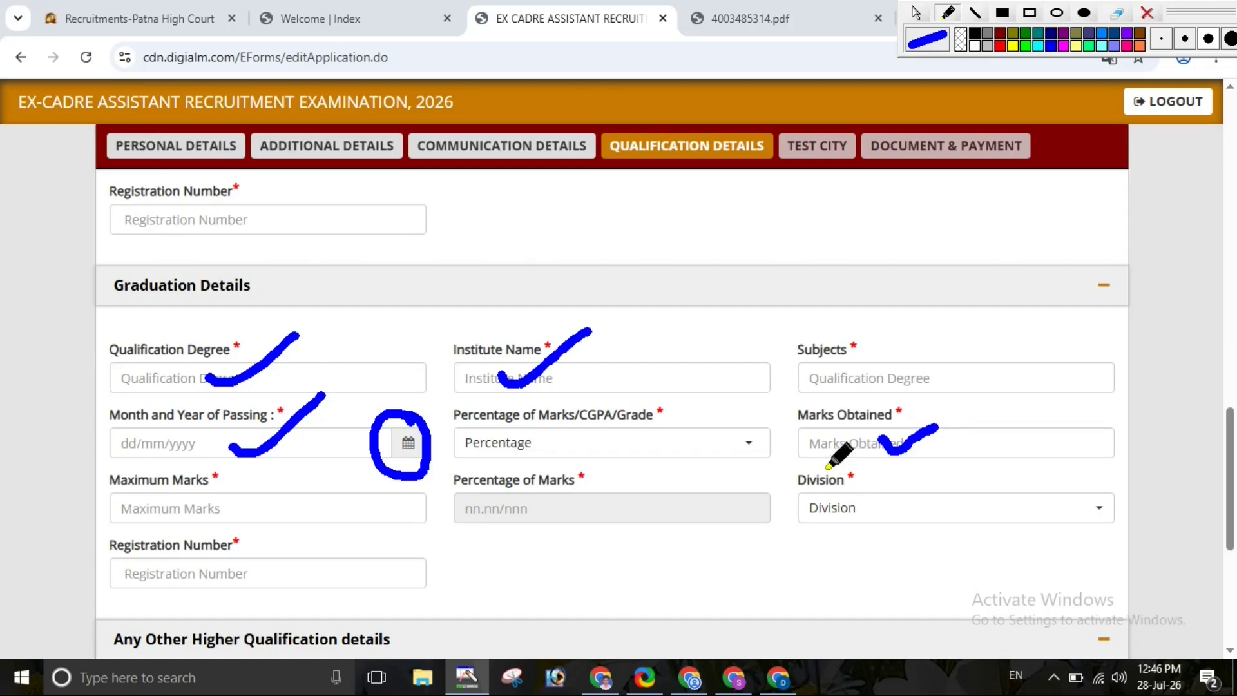
drag(187, 509, 241, 482)
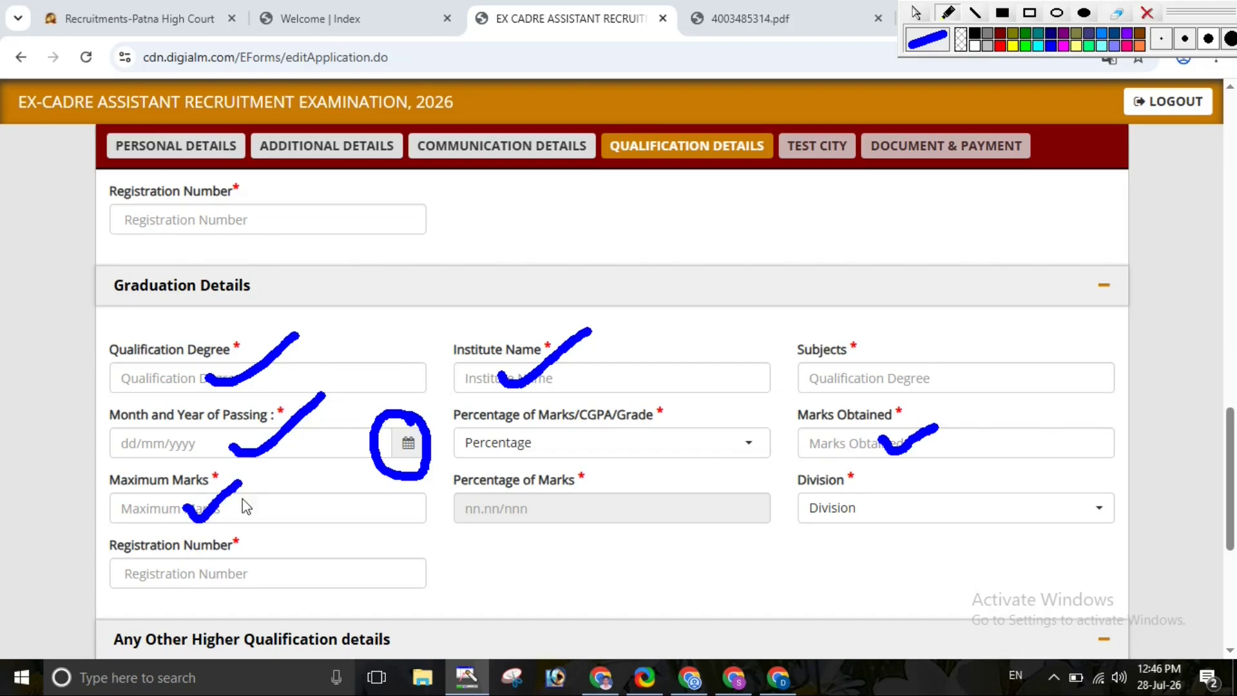
mouse_move(836, 429)
mouse_down()
mouse_move(843, 454)
mouse_move(900, 420)
mouse_move(899, 451)
mouse_up()
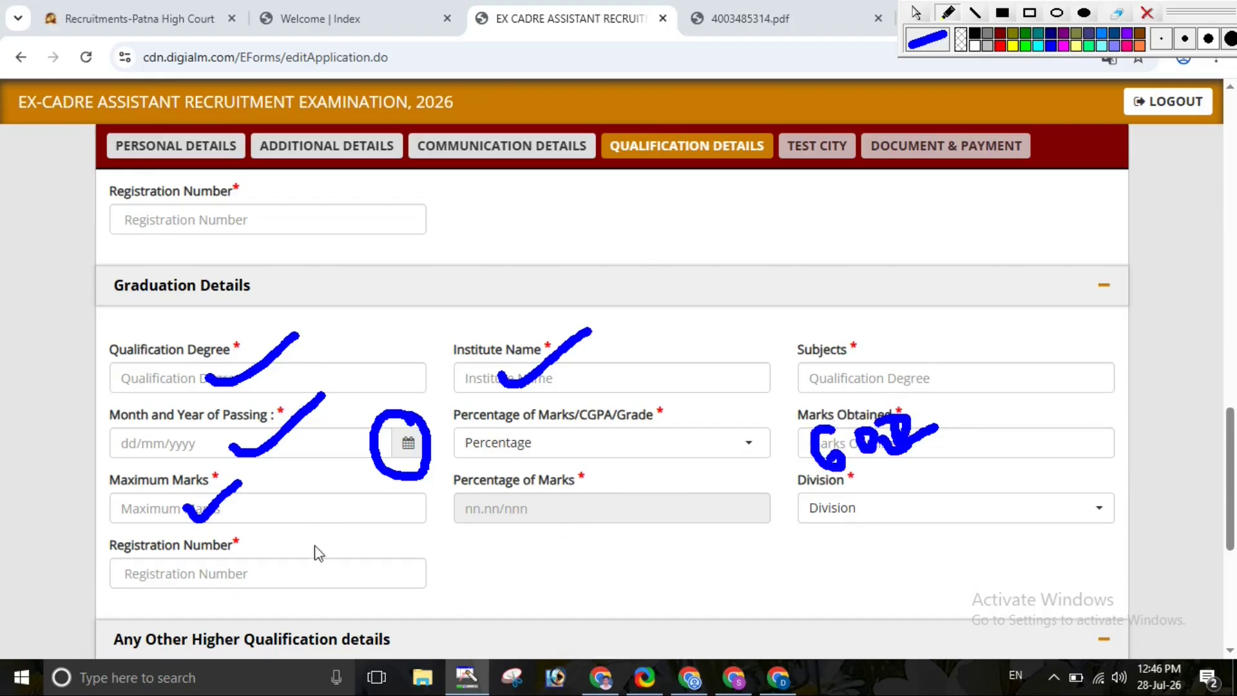
mouse_move(155, 484)
mouse_down()
mouse_move(141, 534)
mouse_move(148, 497)
mouse_move(198, 475)
mouse_move(188, 516)
mouse_move(219, 510)
mouse_up()
mouse_move(526, 510)
mouse_down()
mouse_move(548, 524)
mouse_move(617, 474)
mouse_up()
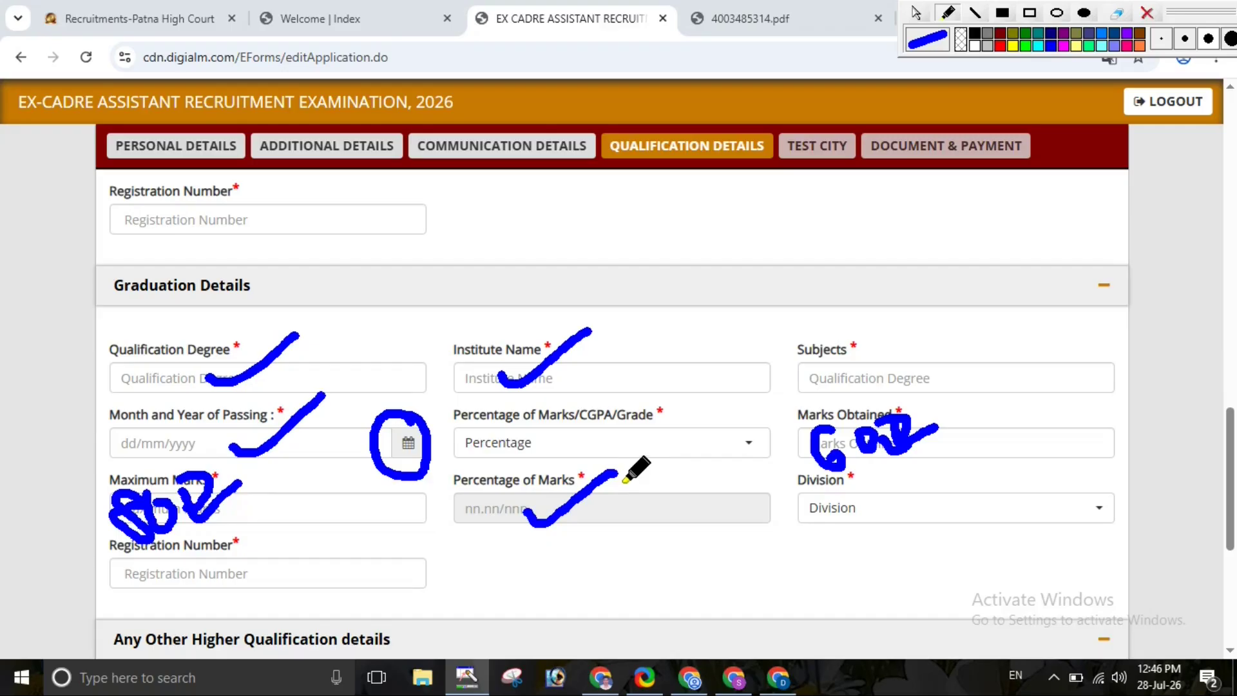
Clear the drawn annotations and set the Graduation division to First
click(916, 13)
click(926, 508)
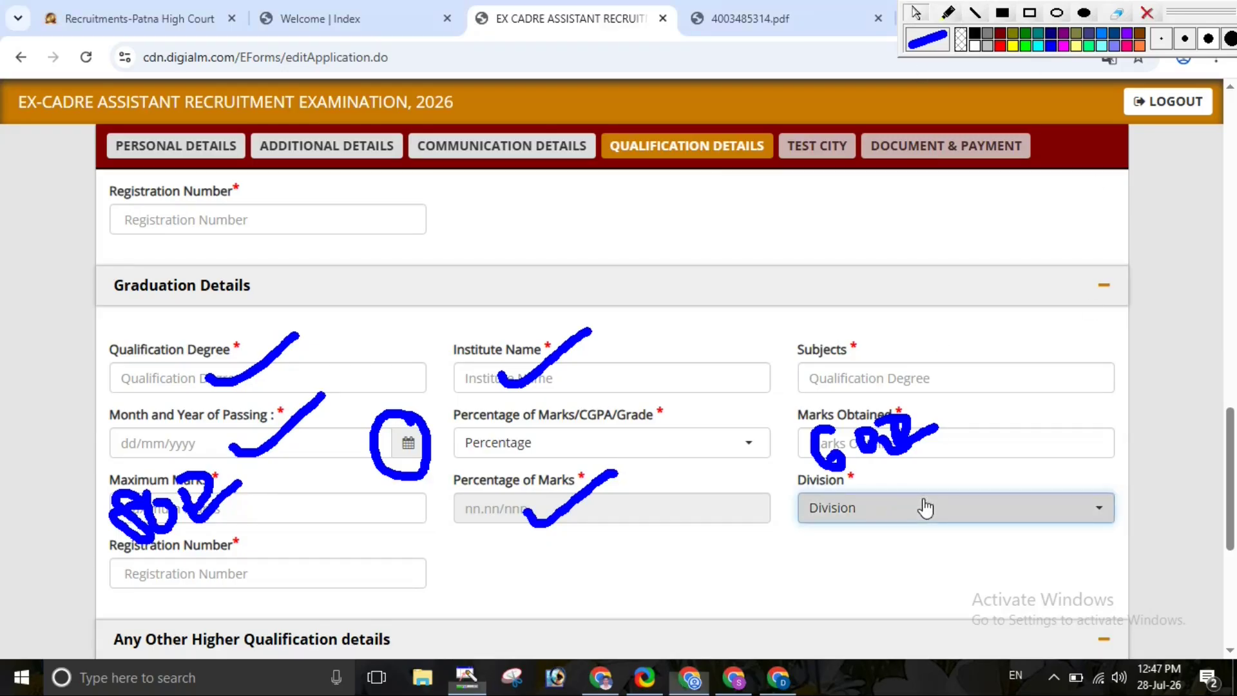
click(926, 508)
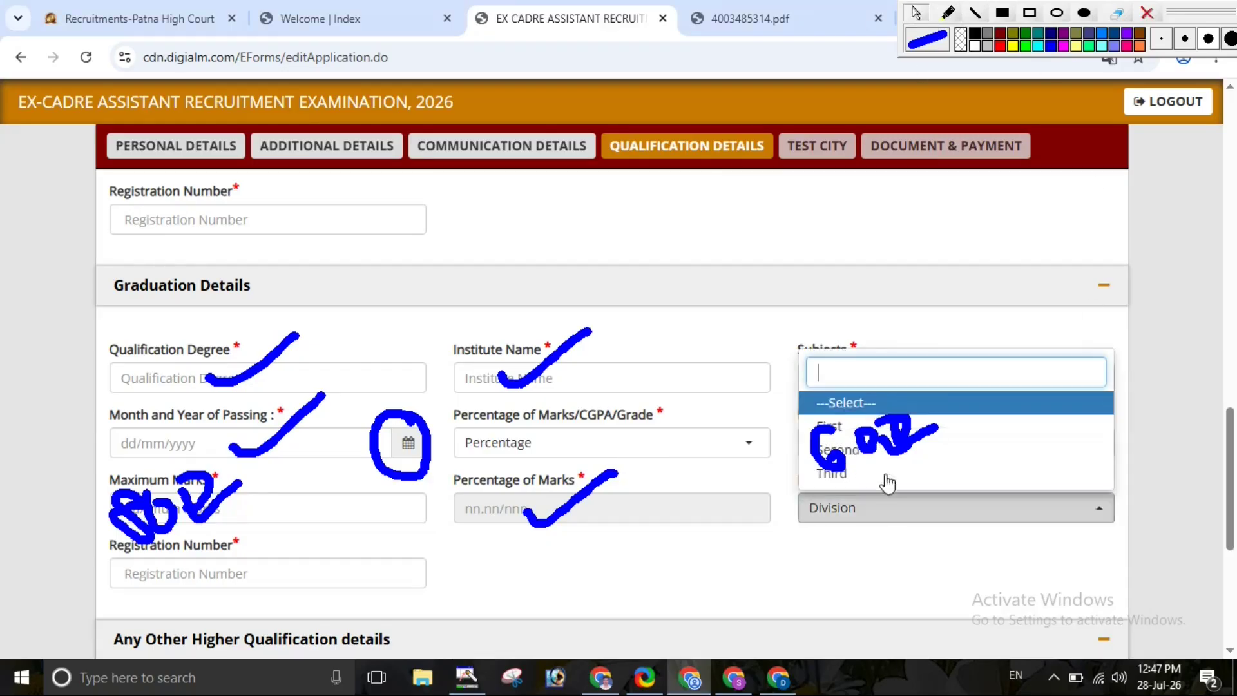
click(1119, 13)
click(859, 430)
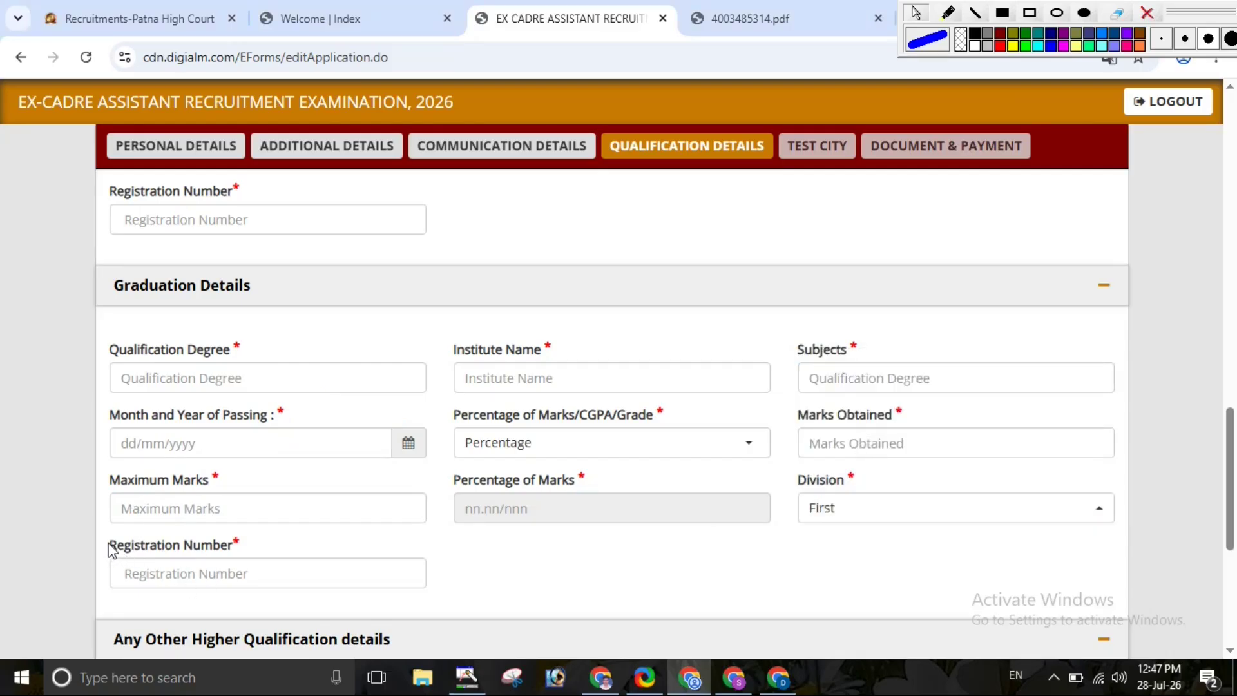
Highlight the Graduation Registration Number label to point it out
drag(111, 545, 282, 542)
click(288, 544)
Mark the Any Other Higher Qualification details heading, Qualification and Institute Name fields in blue, and clear the annotations
scroll(386, 477, down, 5)
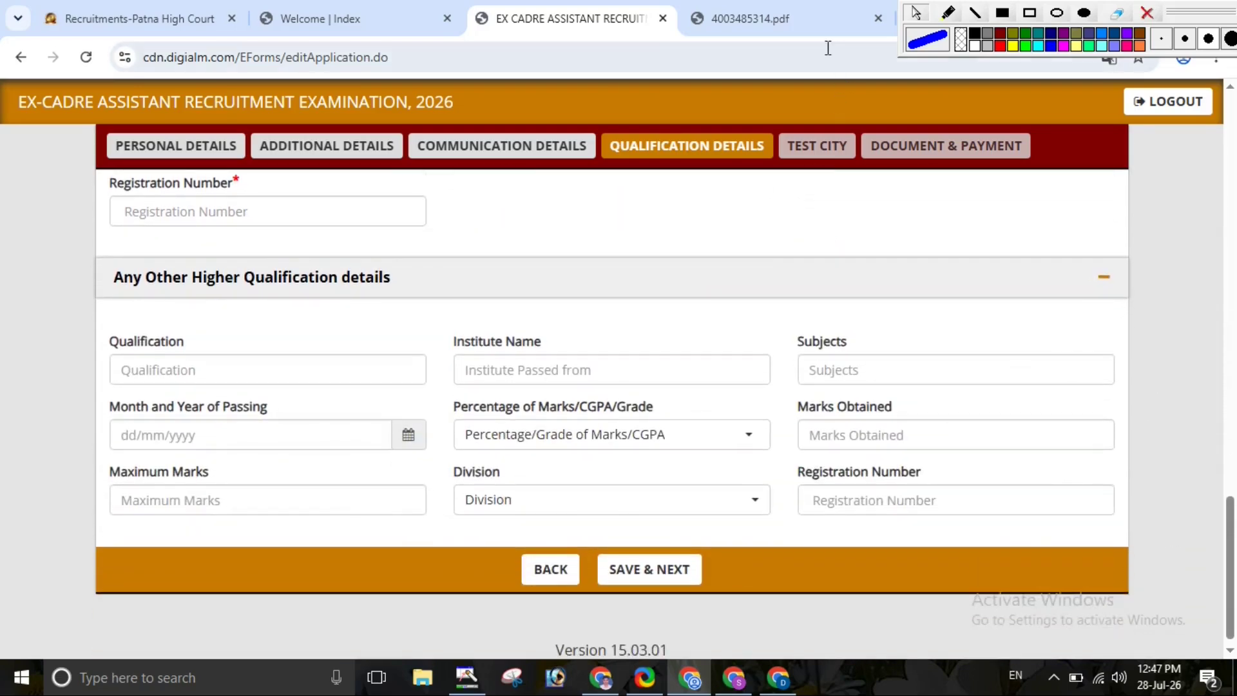
click(948, 13)
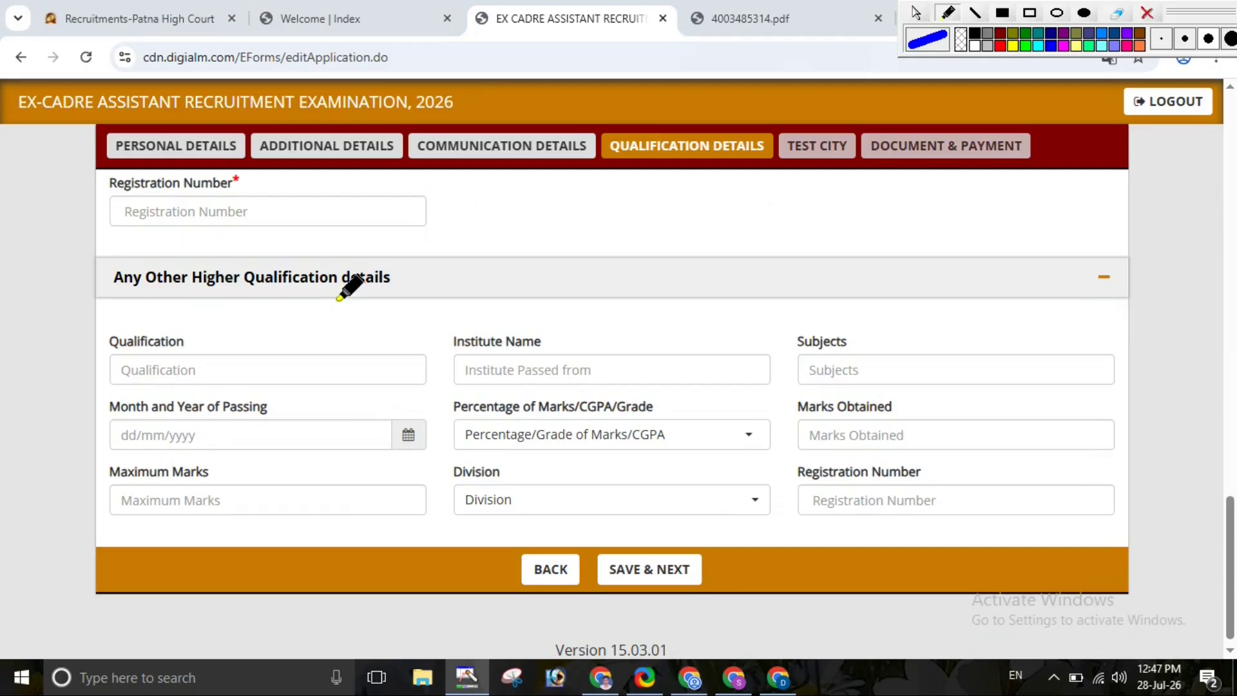
drag(338, 298, 464, 246)
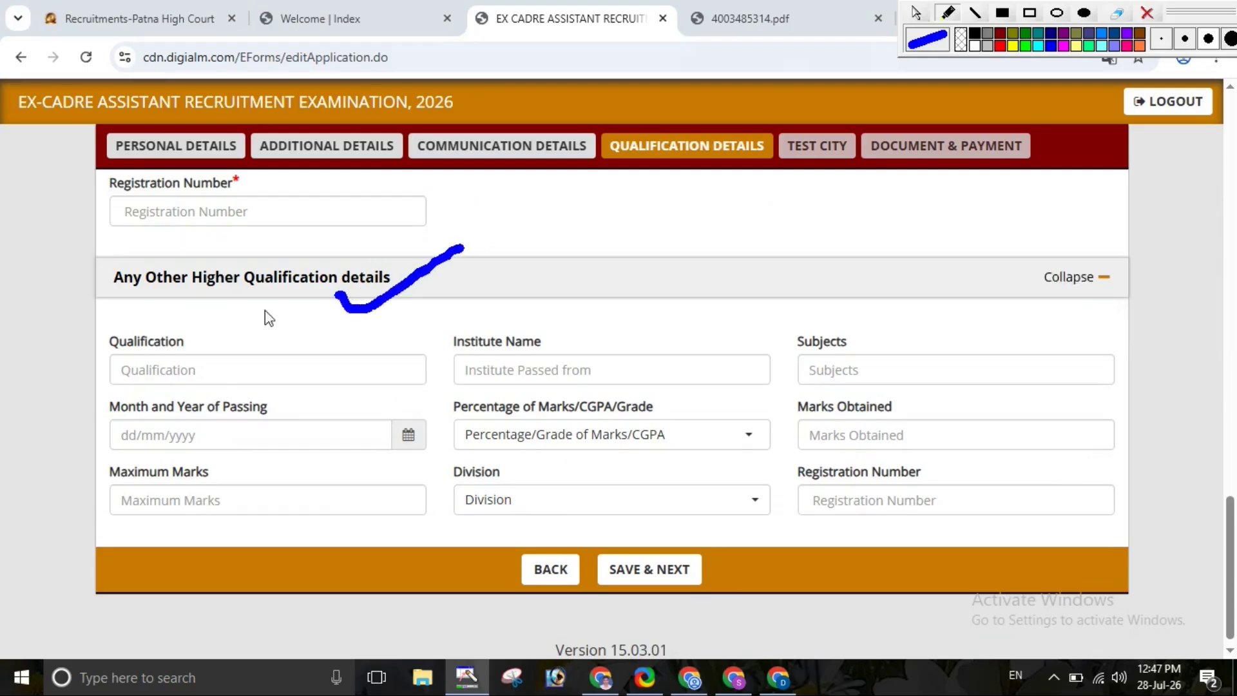
drag(213, 377, 357, 308)
drag(512, 363, 605, 349)
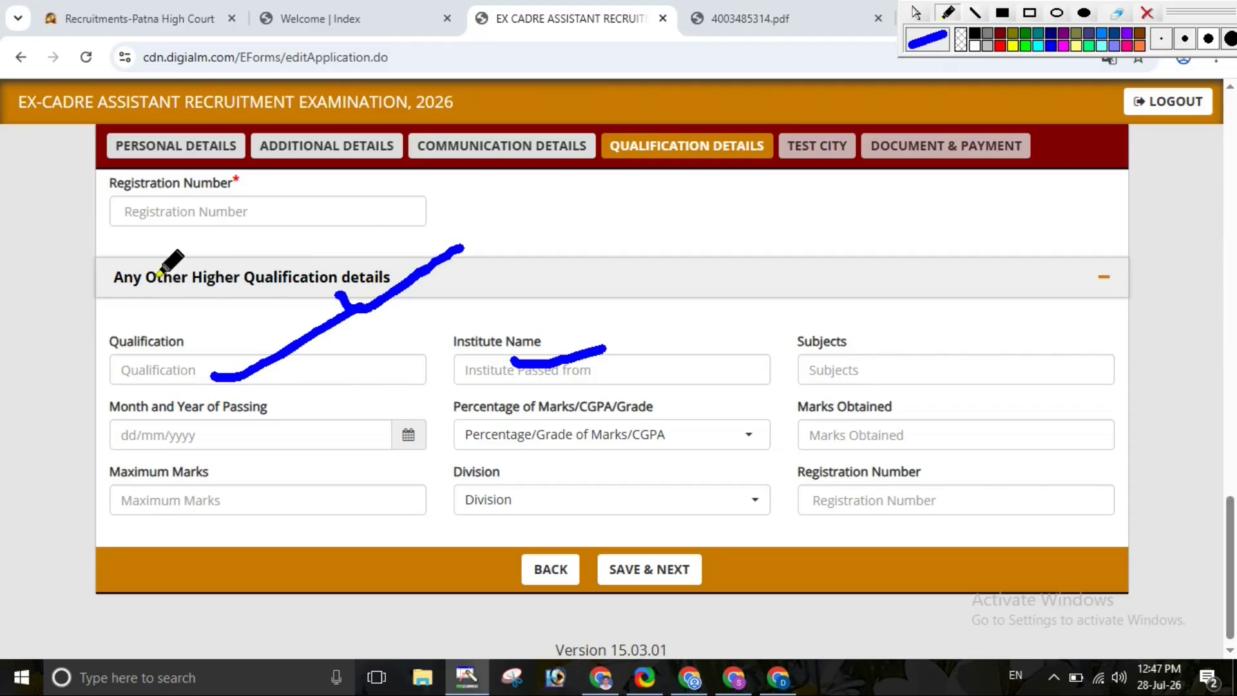
mouse_move(153, 259)
mouse_down()
mouse_move(112, 252)
mouse_move(203, 337)
mouse_move(229, 200)
mouse_move(187, 218)
mouse_up()
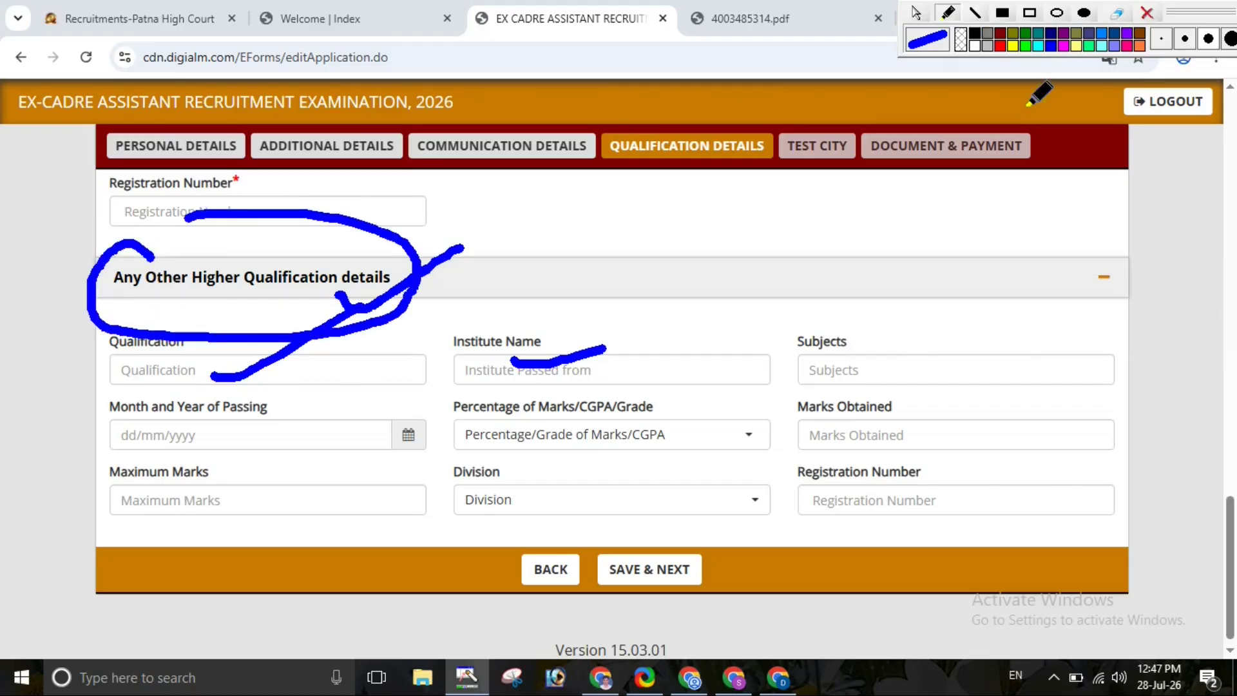
click(1147, 14)
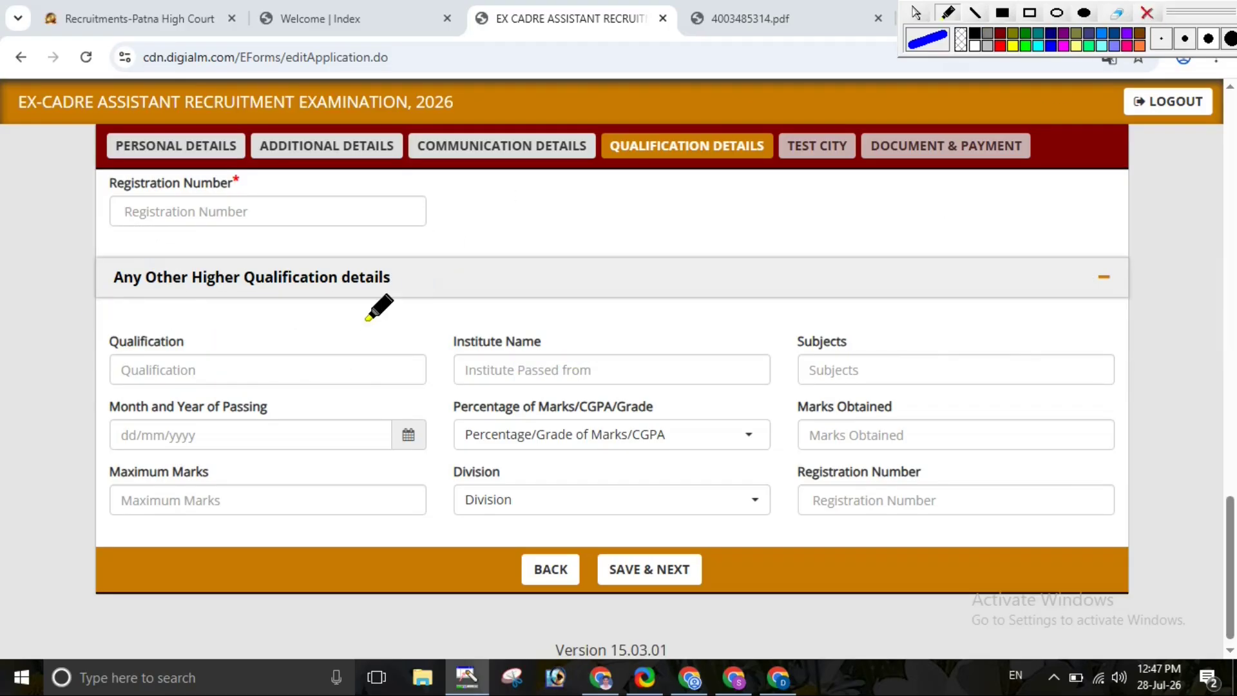
Review the Graduation and higher qualification sections and save the qualification details to proceed
click(916, 13)
scroll(304, 414, up, 3)
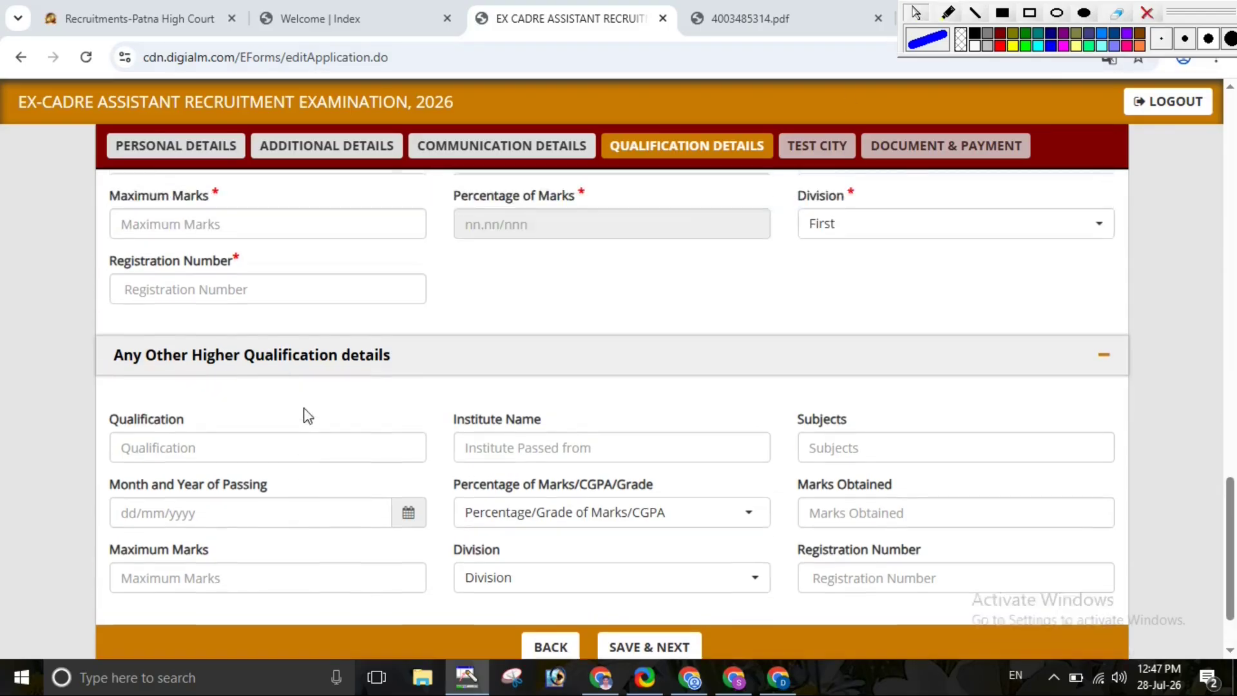
scroll(304, 415, up, 1)
drag(80, 245, 314, 162)
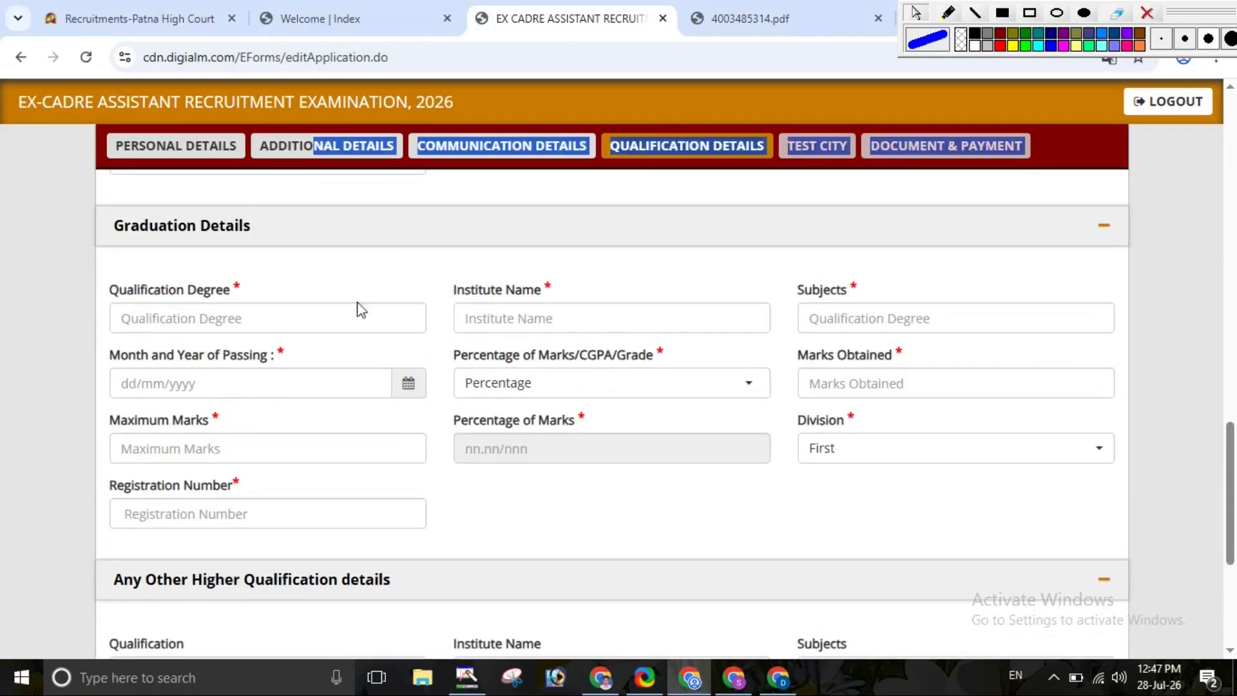
click(667, 203)
scroll(616, 199, down, 5)
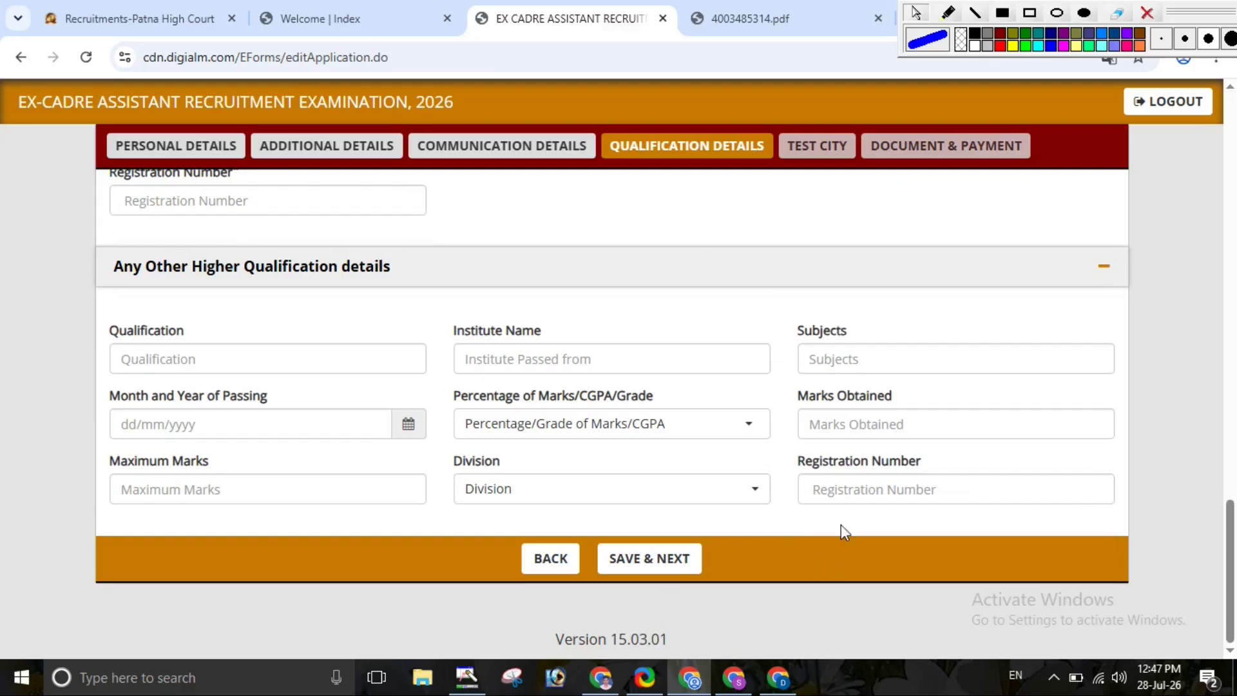
click(652, 569)
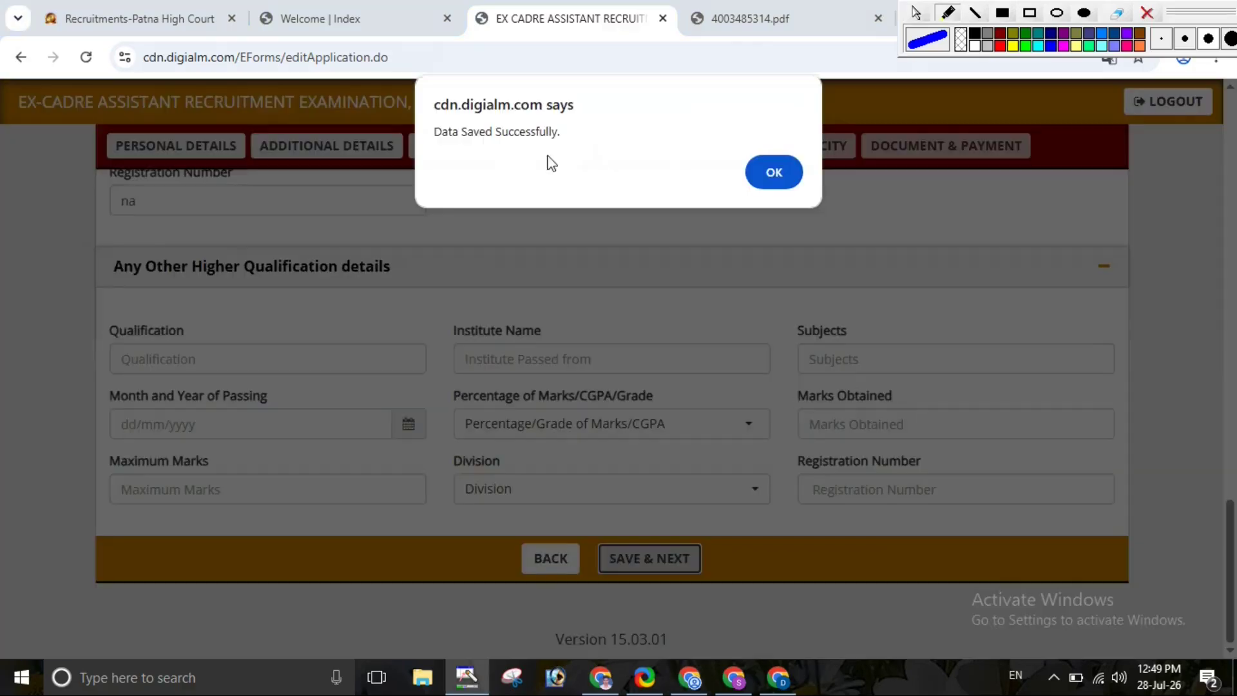
Underline the save message in blue and acknowledge it to continue to the Test City section
mouse_move(453, 158)
mouse_down()
mouse_move(605, 141)
mouse_move(622, 127)
mouse_up()
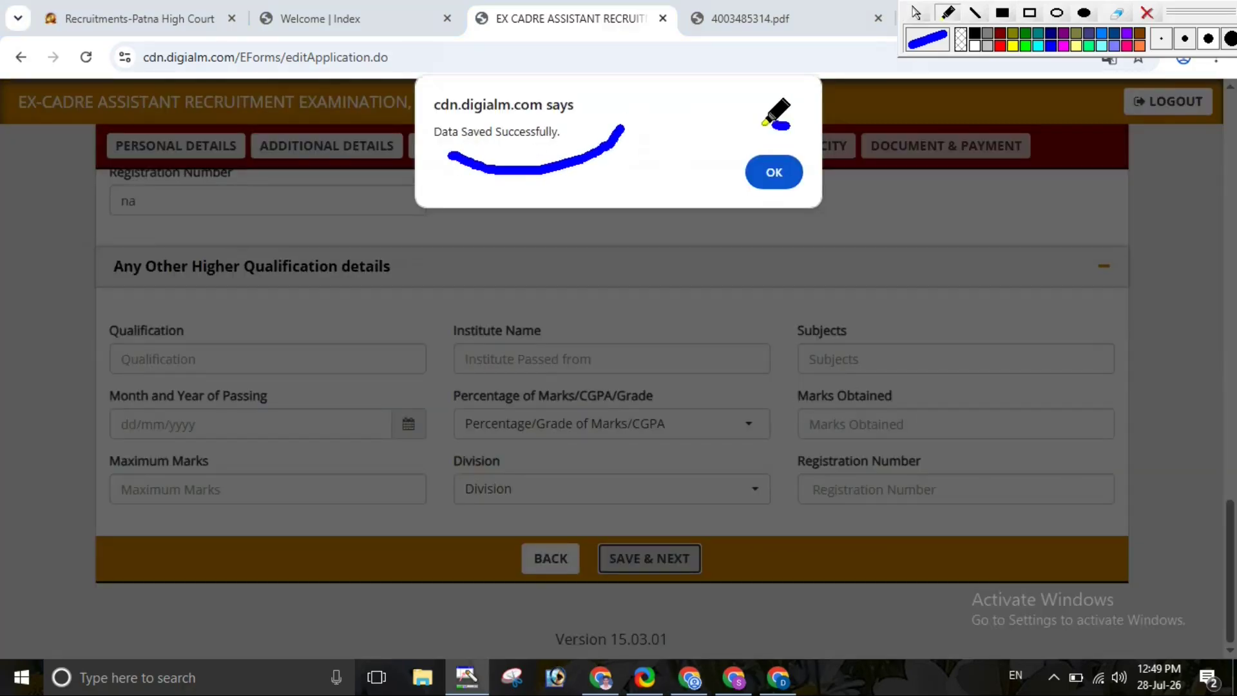
drag(780, 111, 752, 113)
click(774, 173)
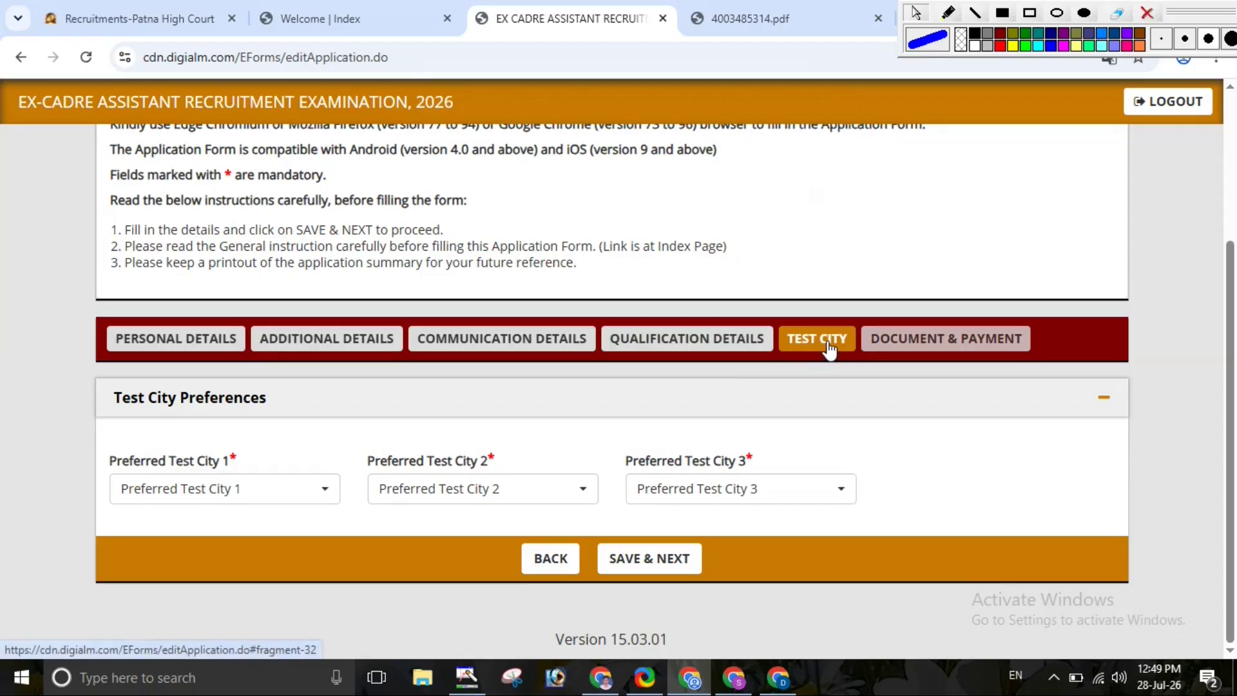
Set Preferred Test City 1 to Patna
click(250, 502)
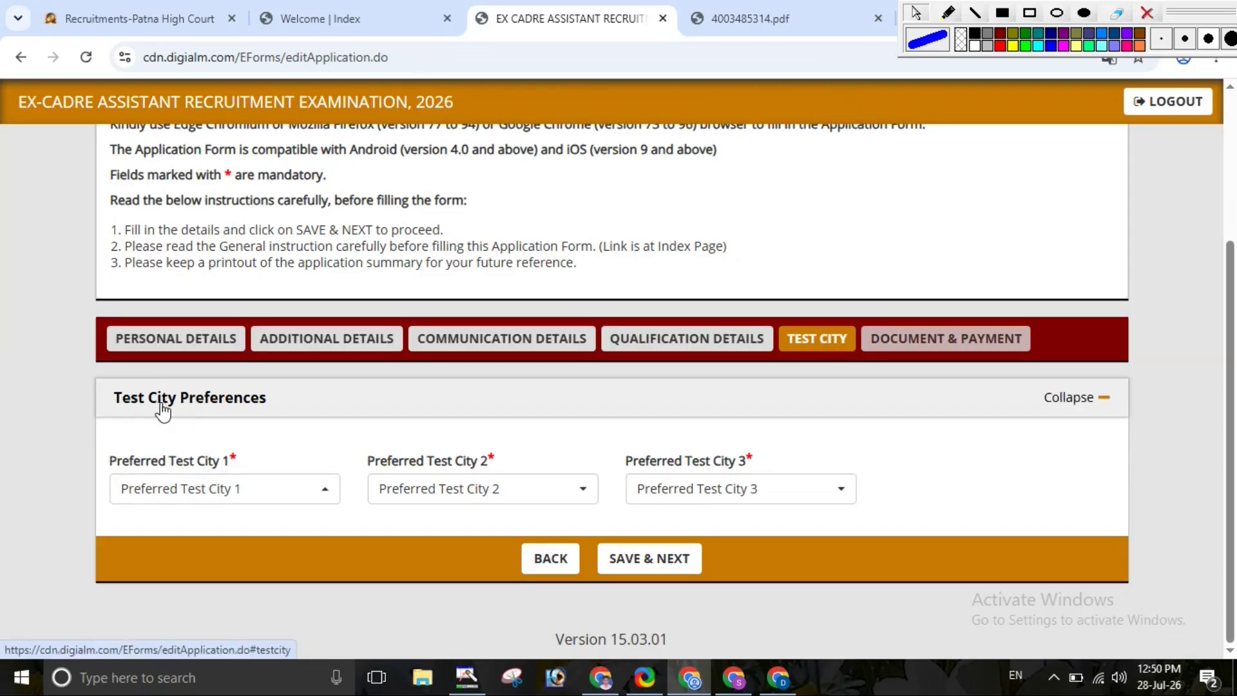
click(226, 497)
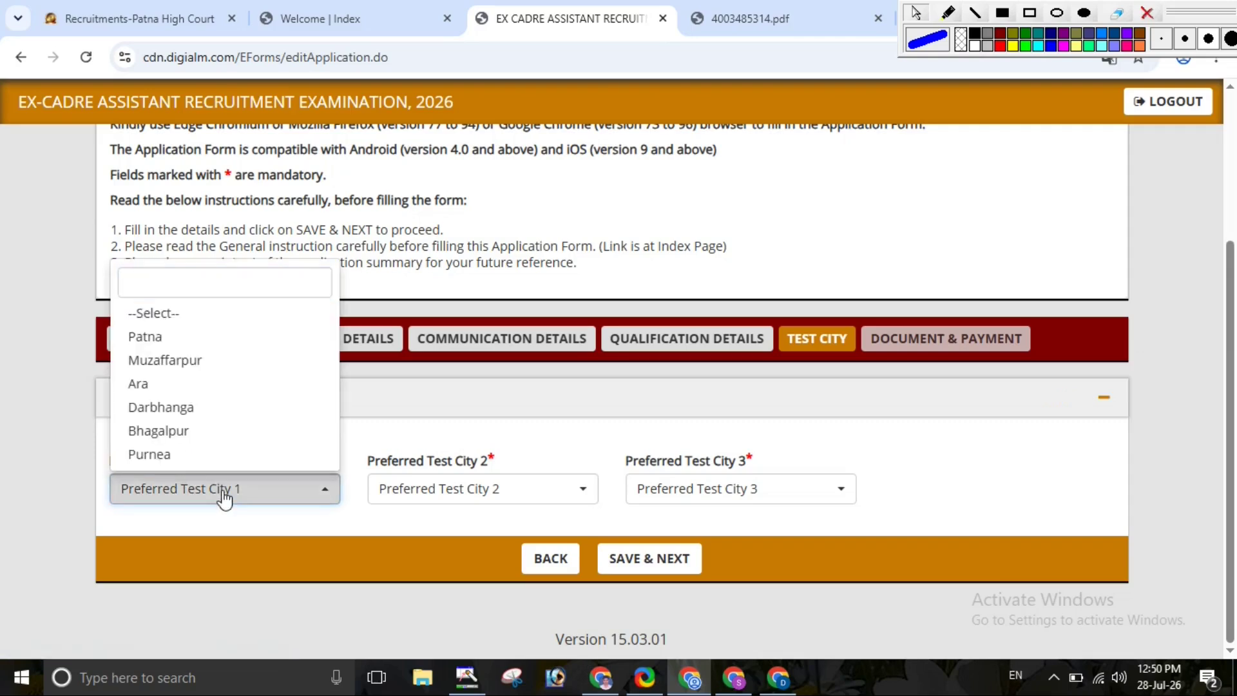
click(206, 345)
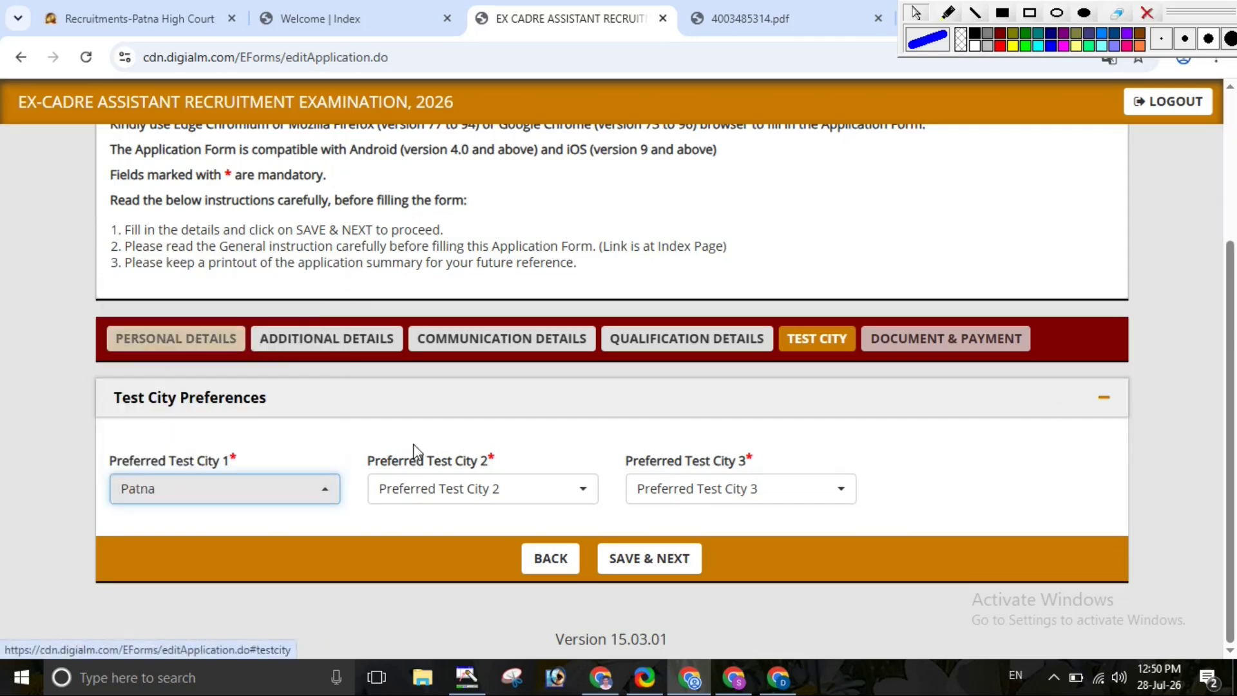
Try to choose Patna as Preferred Test City 2 as well
click(532, 501)
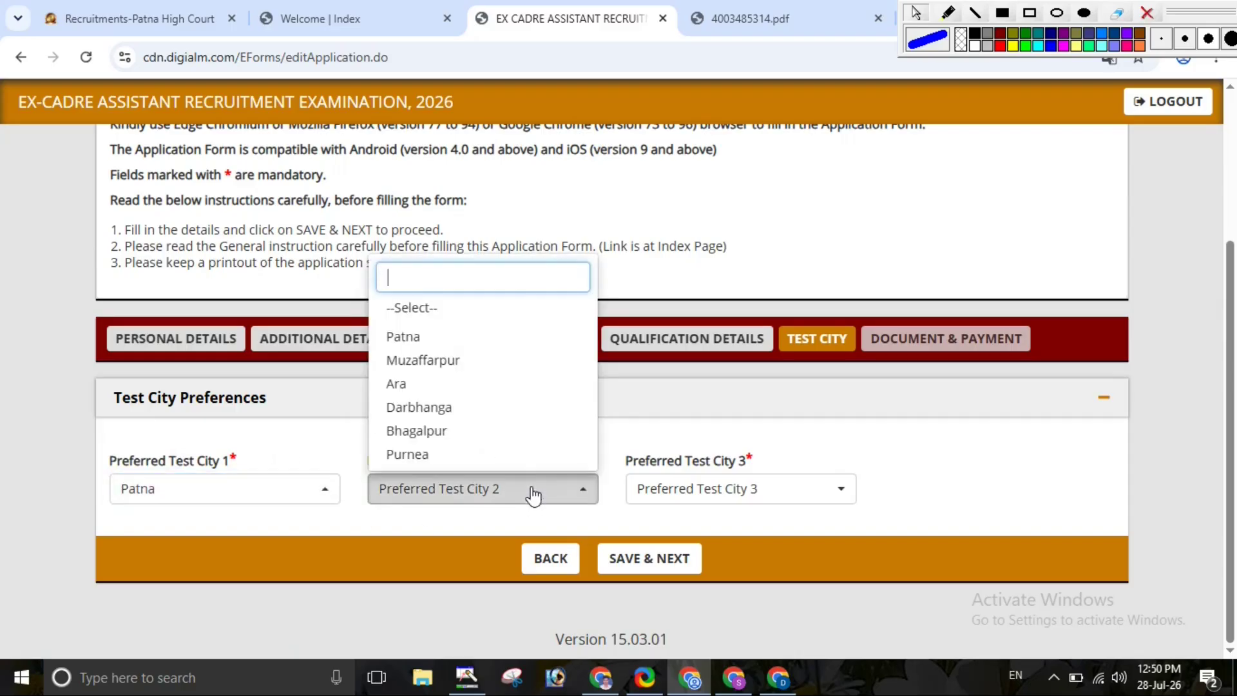
click(515, 342)
click(778, 171)
Set Preferred Test City 2 to Ara and Preferred Test City 3 to Muzaffarpur, and save the test city preferences
click(485, 490)
click(475, 386)
click(699, 507)
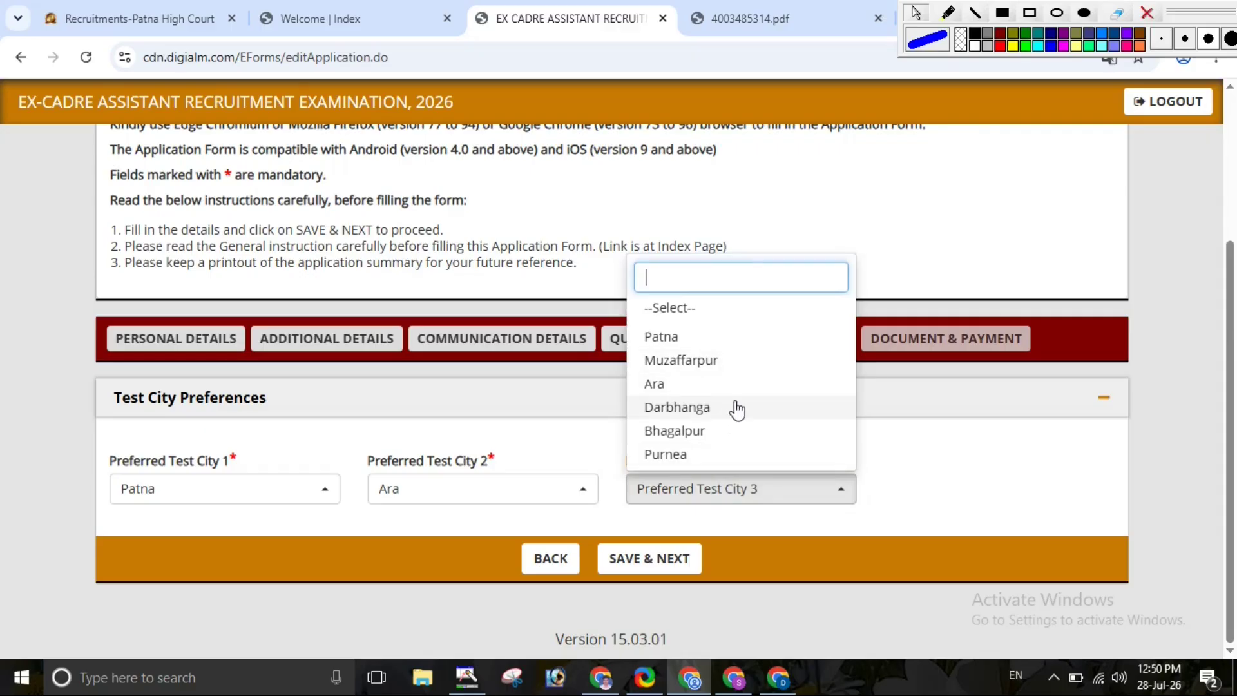
click(731, 360)
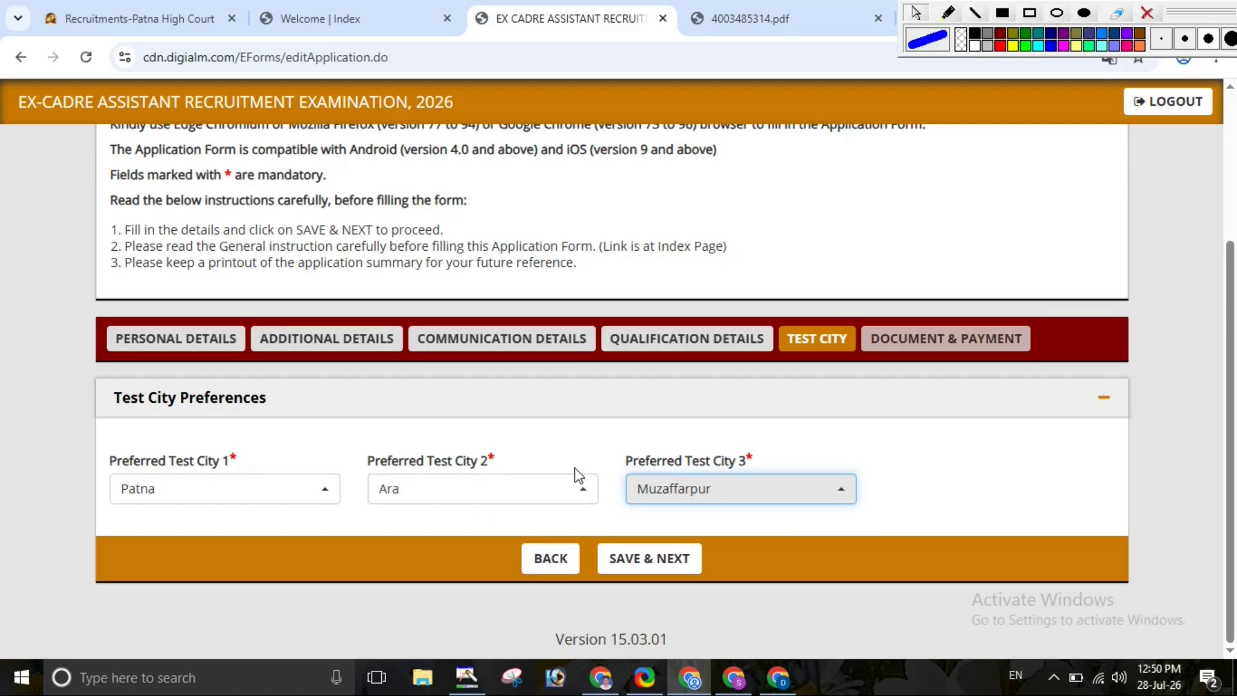
click(639, 567)
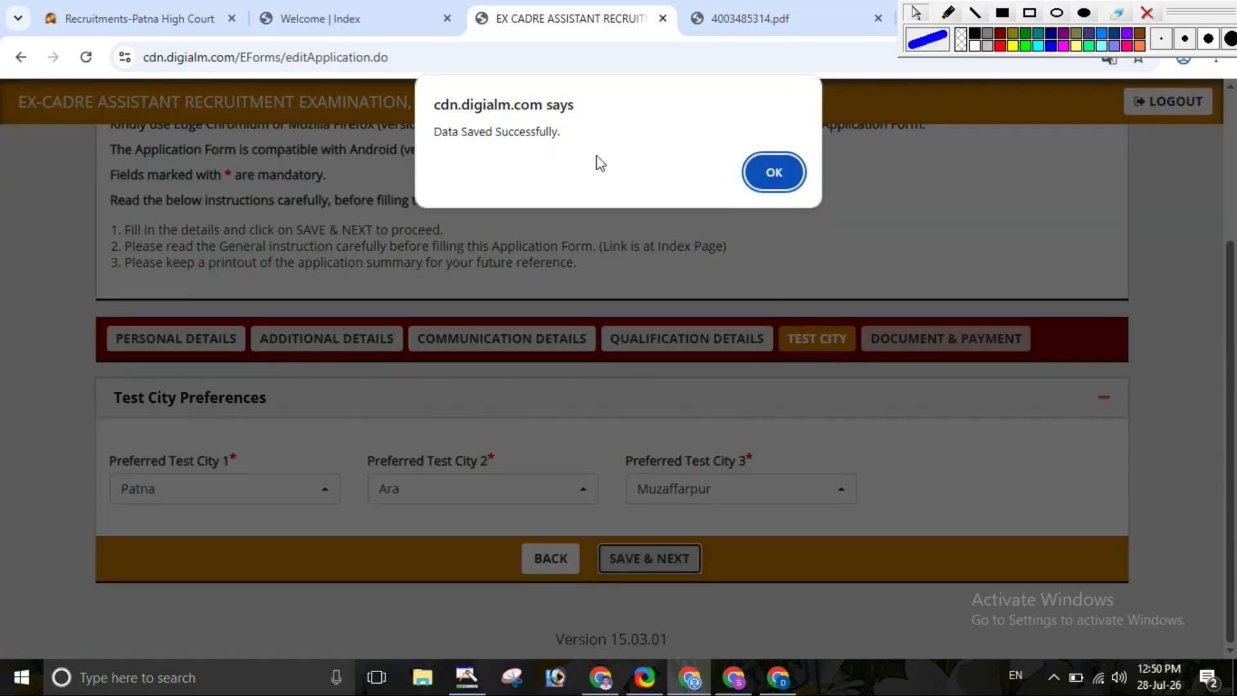
click(774, 172)
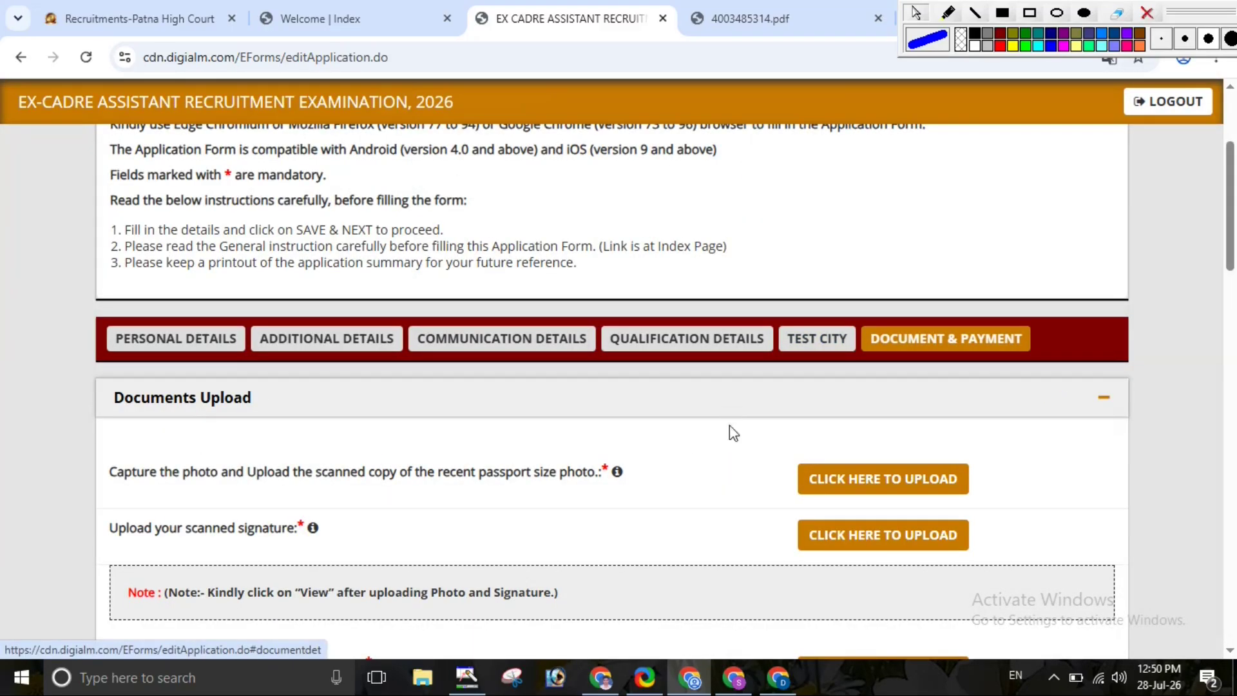
Review the file requirements for the passport size photo and the scanned signature under Documents Upload
scroll(776, 411, down, 1)
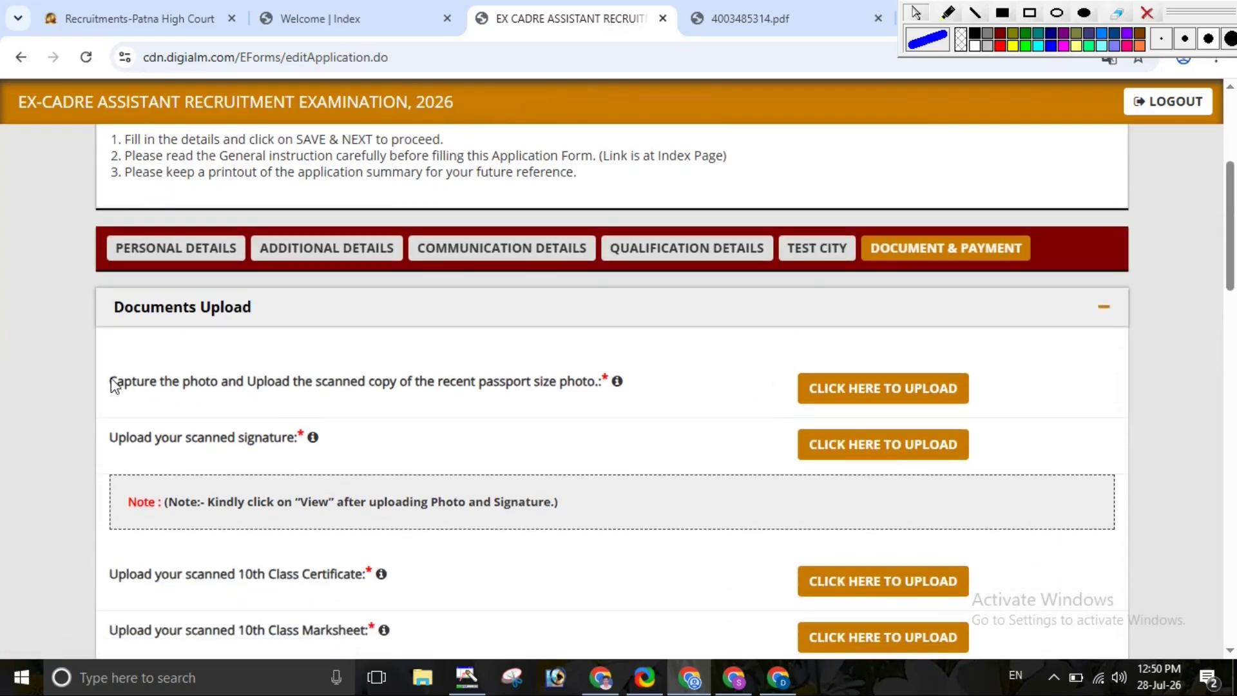
mouse_move(618, 384)
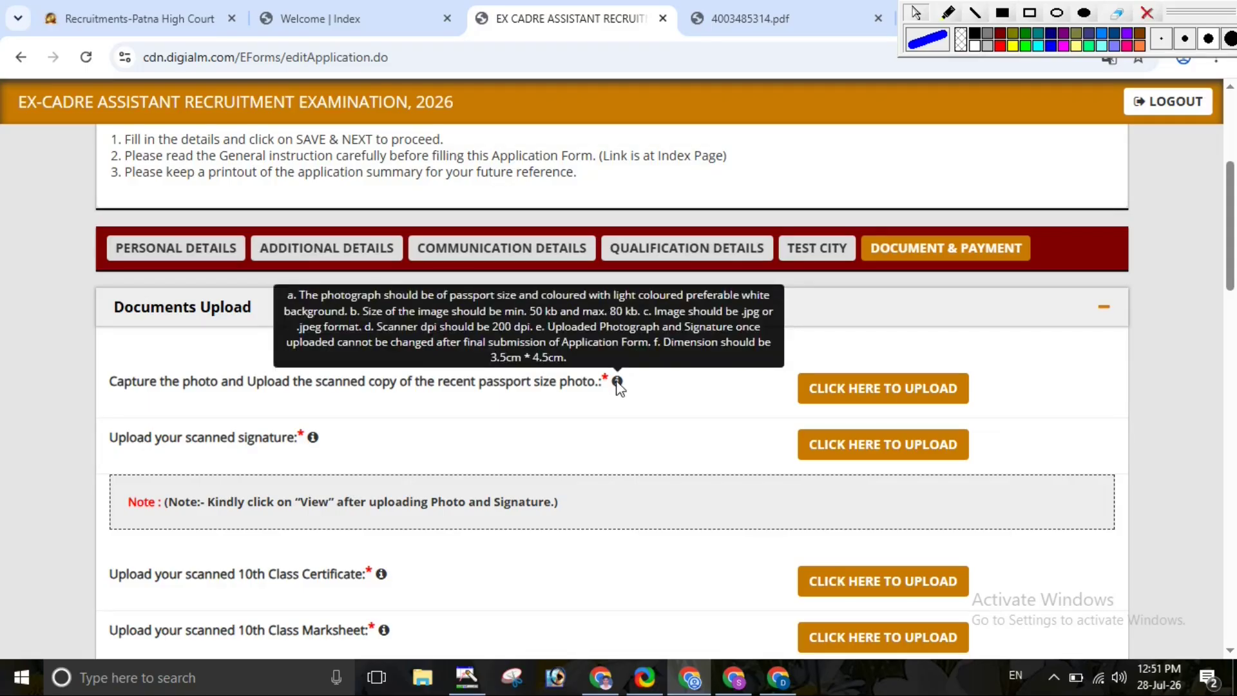
scroll(801, 357, down, 1)
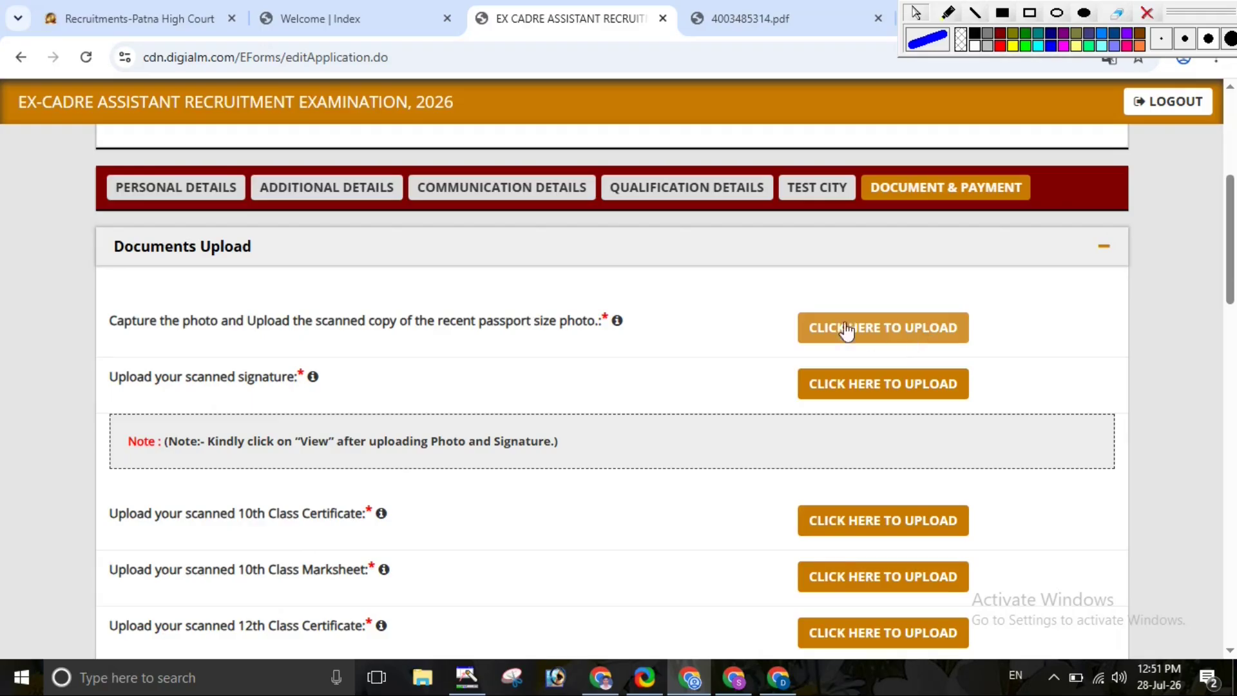
scroll(831, 326, down, 1)
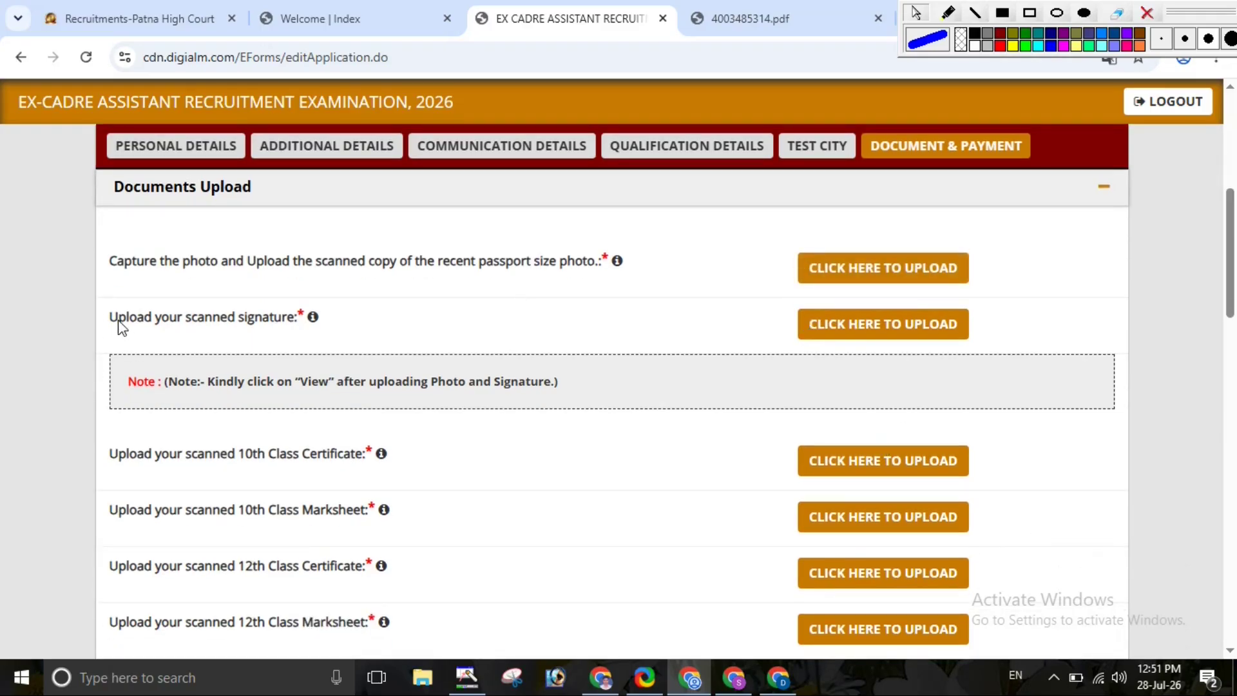
drag(118, 321, 343, 327)
mouse_move(312, 318)
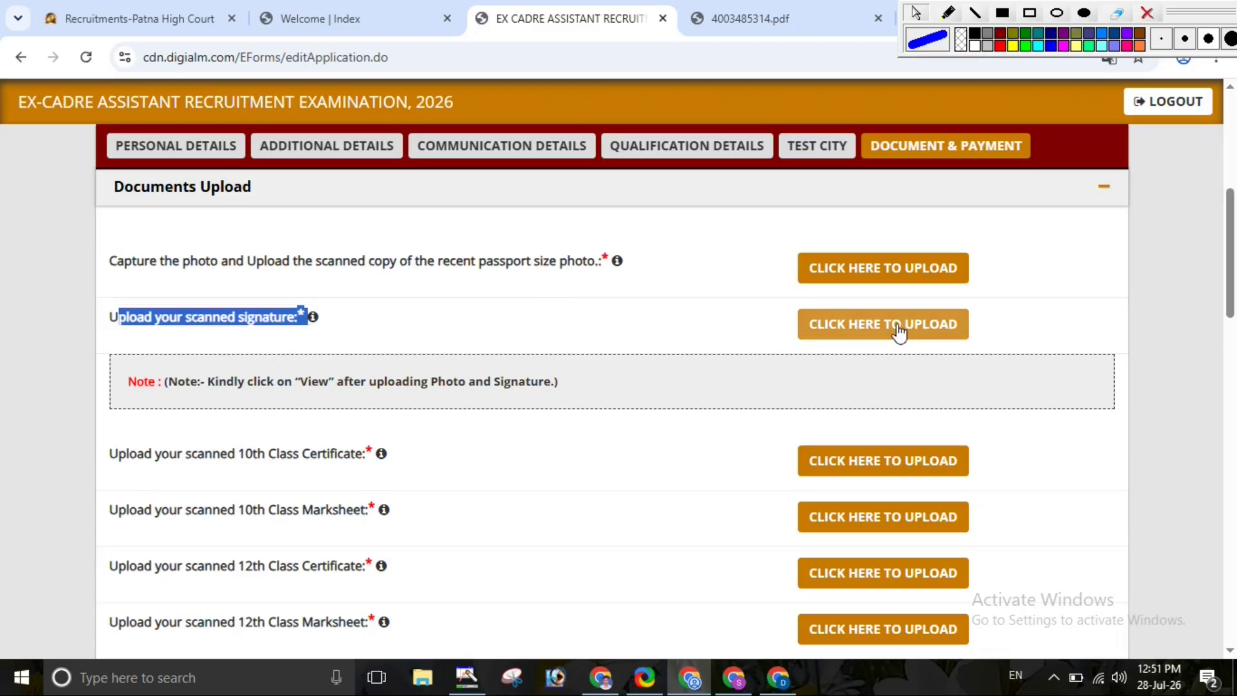
Tick the 10th Class Certificate, 10th Class Marksheet and 12th Class Certificate upload rows with the blue pen
scroll(897, 330, down, 3)
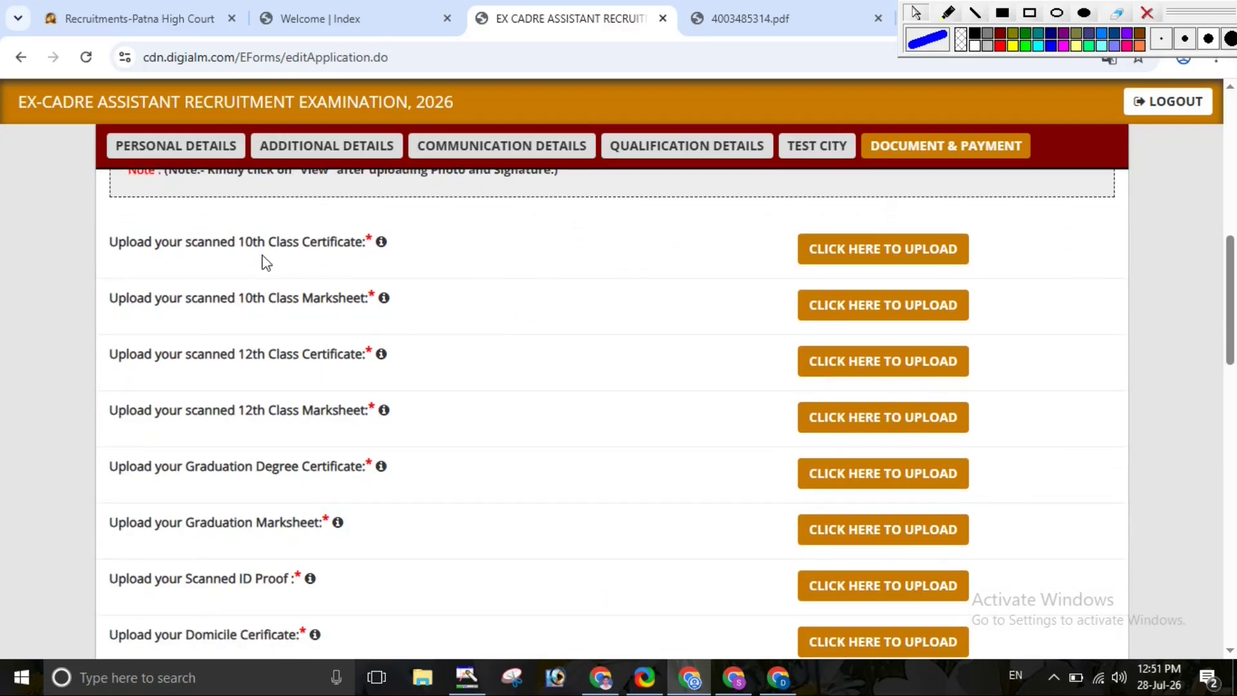
drag(239, 247, 257, 248)
click(948, 13)
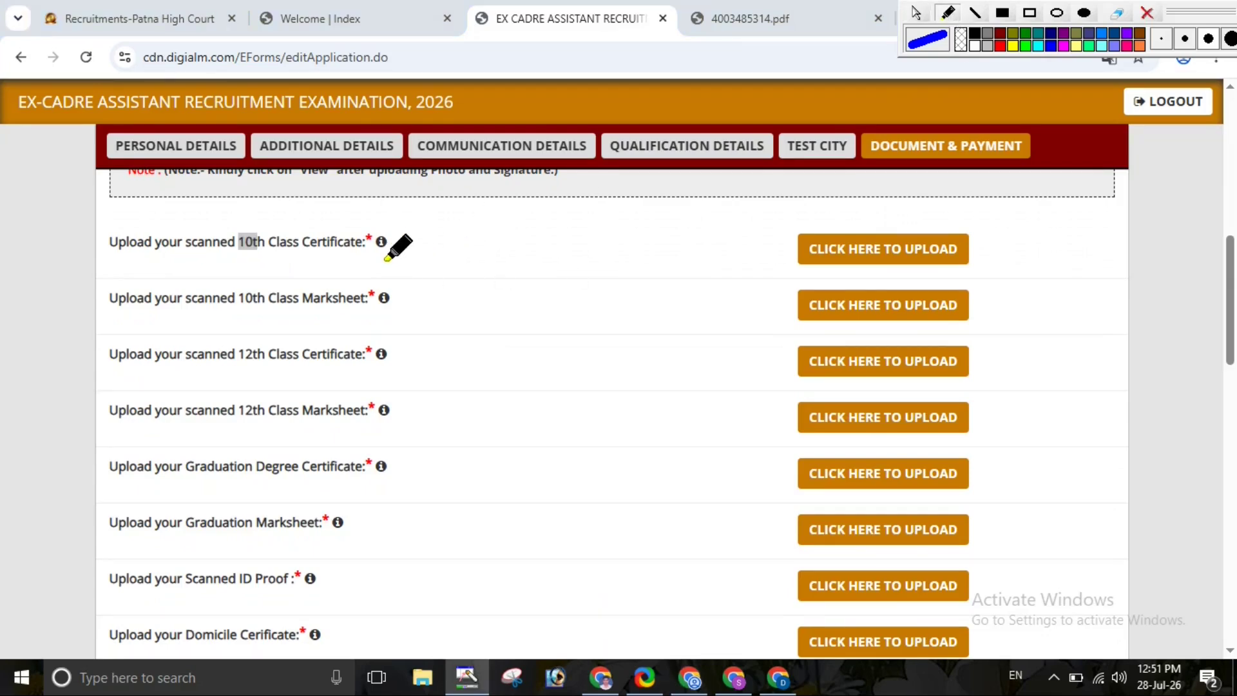
drag(381, 253, 468, 218)
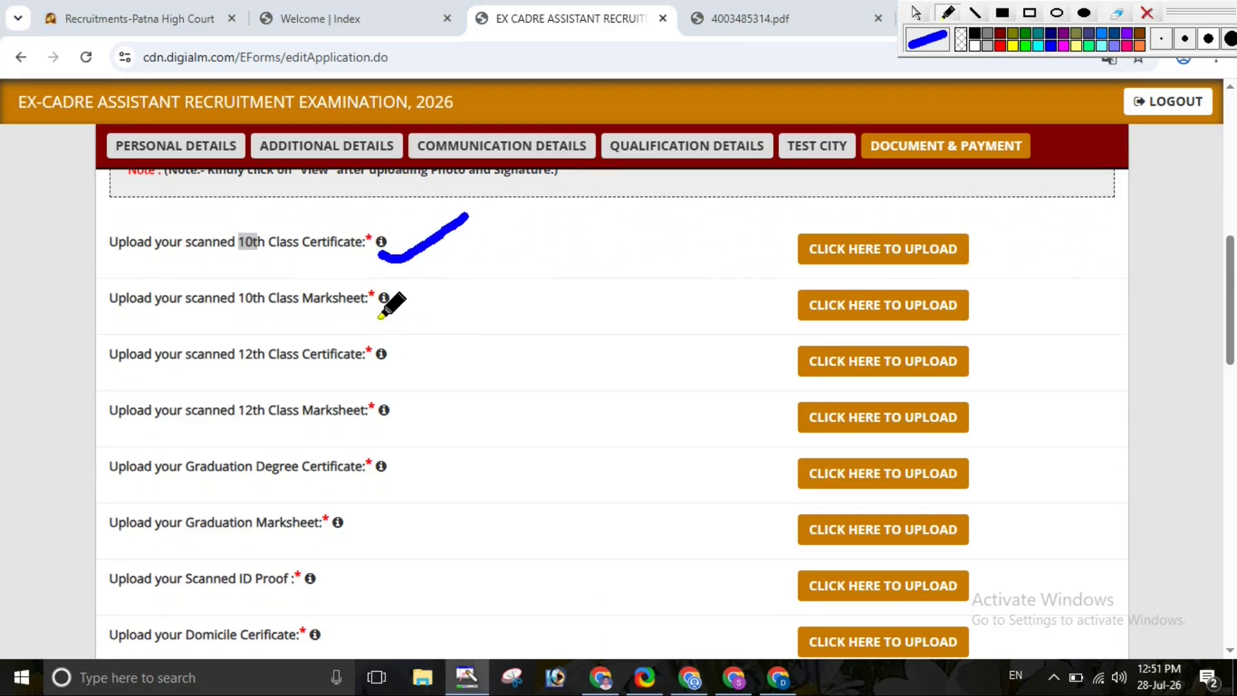
drag(376, 318, 465, 284)
drag(370, 376, 494, 338)
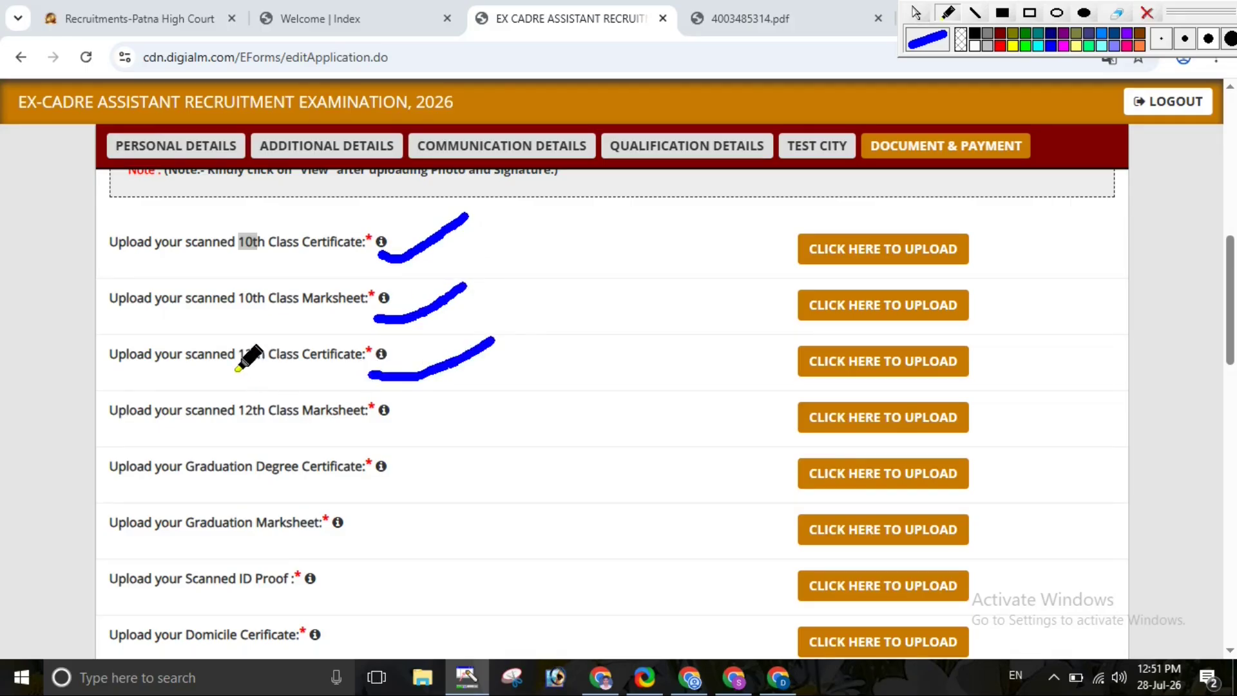
Mark the 12th Class, Graduation and ID Proof document labels in blue, and leave drawing mode
drag(231, 372, 326, 365)
drag(244, 429, 385, 424)
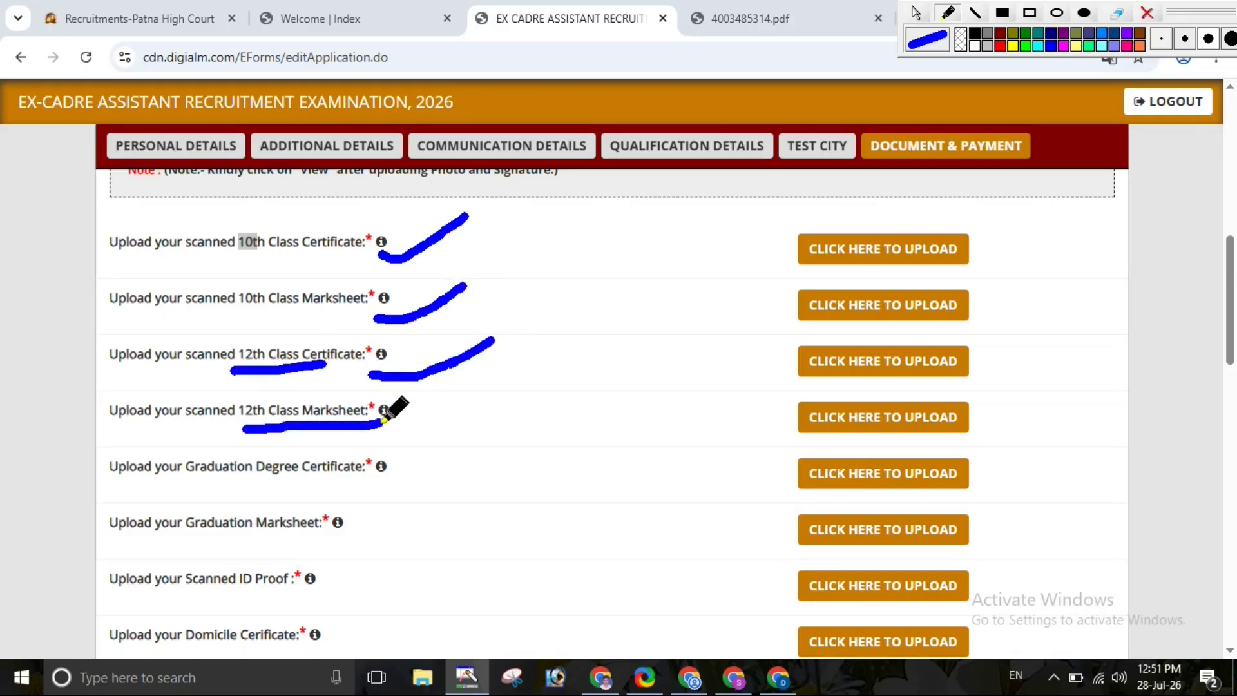
drag(206, 488, 398, 486)
drag(216, 534, 346, 534)
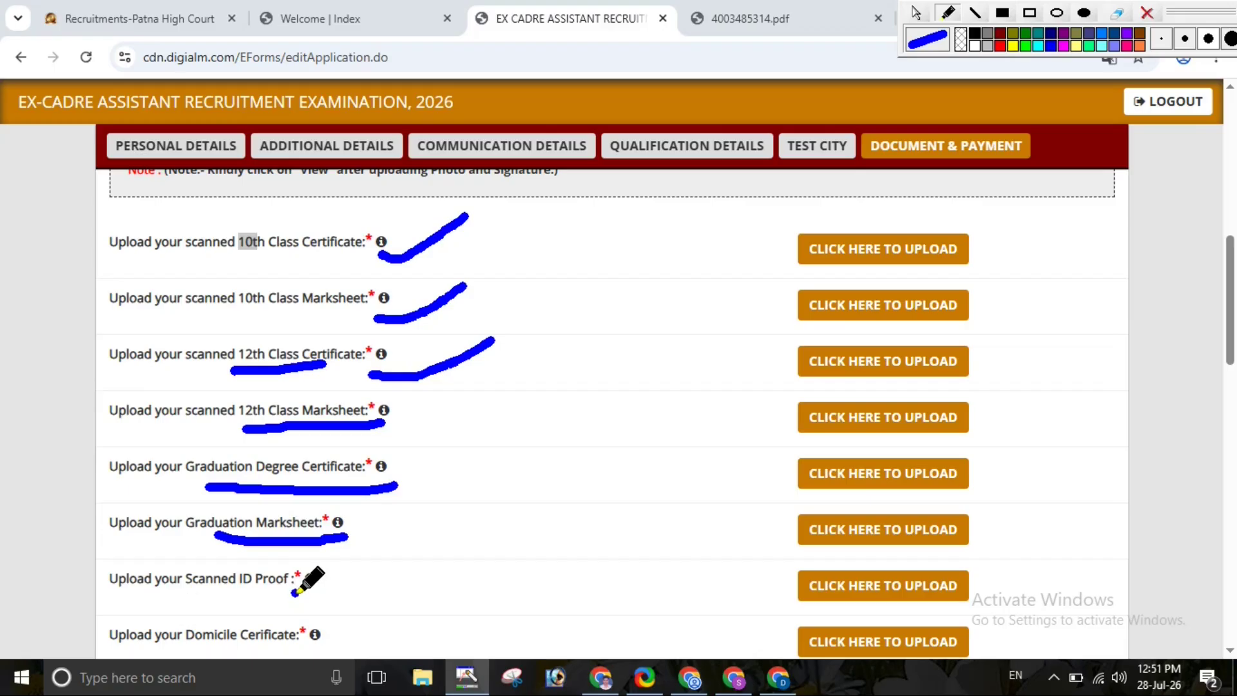
drag(295, 592, 352, 571)
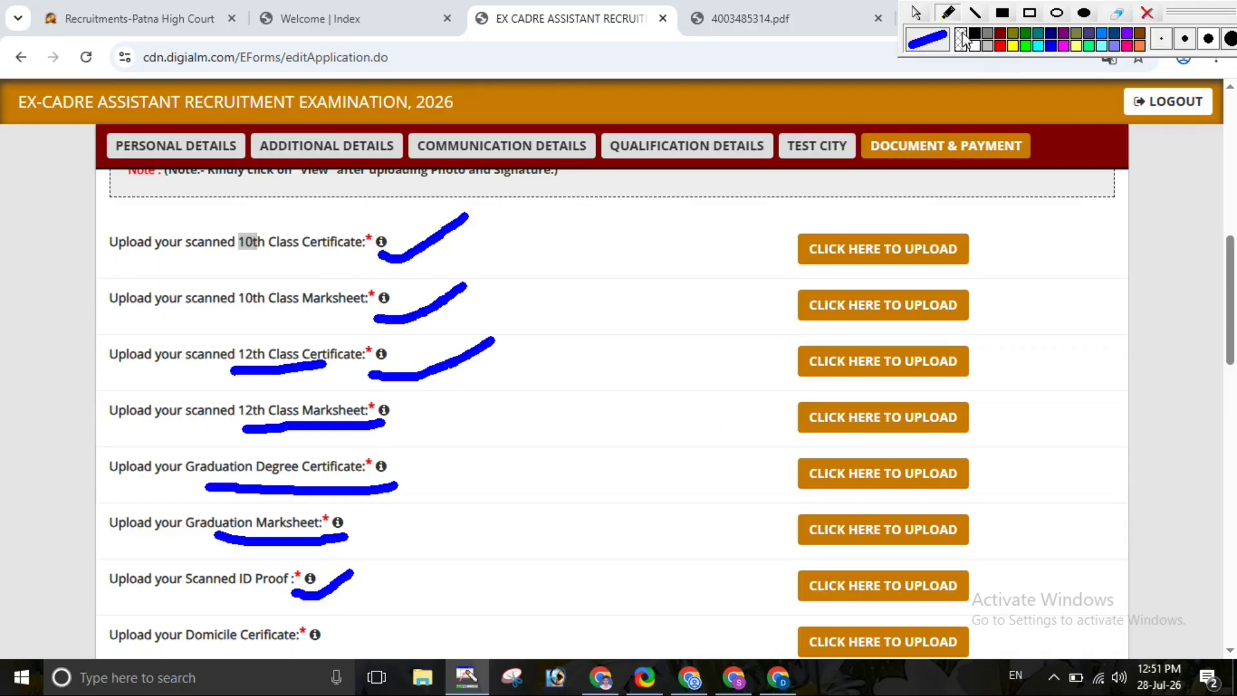
click(915, 13)
Tick the Scanned ID Proof row and draw a blue line around the Domicile Certificate label
scroll(323, 395, down, 3)
drag(306, 412, 434, 365)
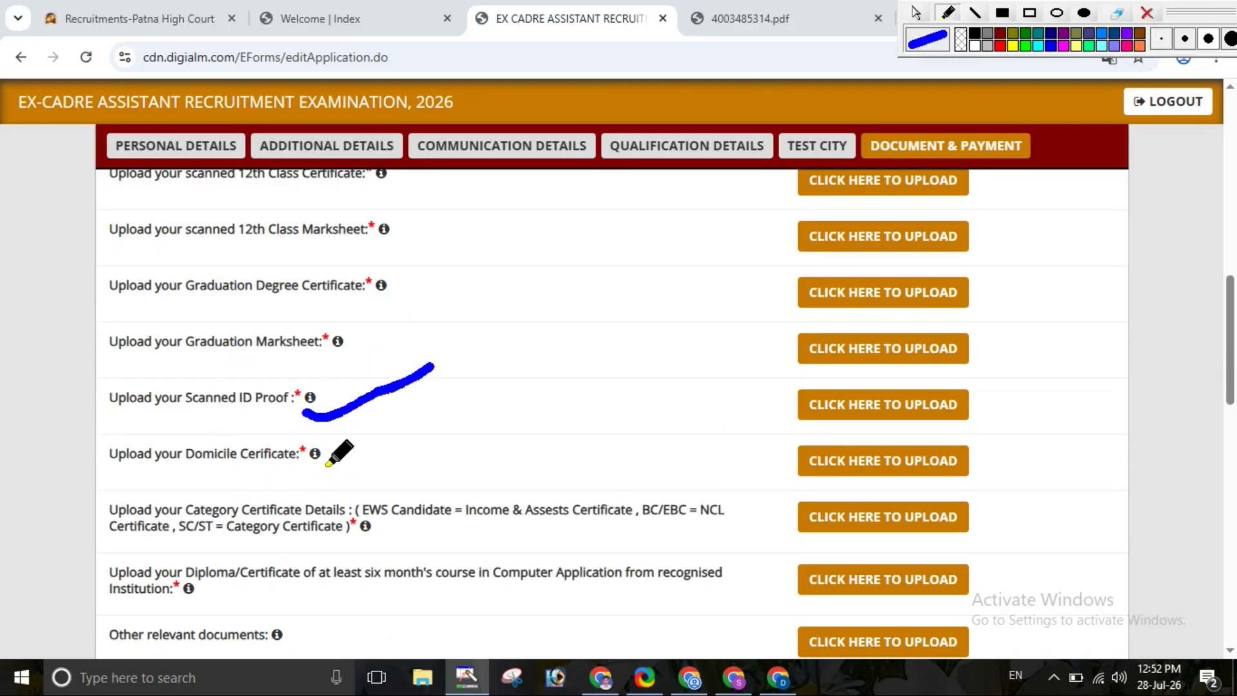
mouse_move(182, 470)
mouse_down()
mouse_move(347, 473)
mouse_move(339, 426)
mouse_move(239, 418)
mouse_up()
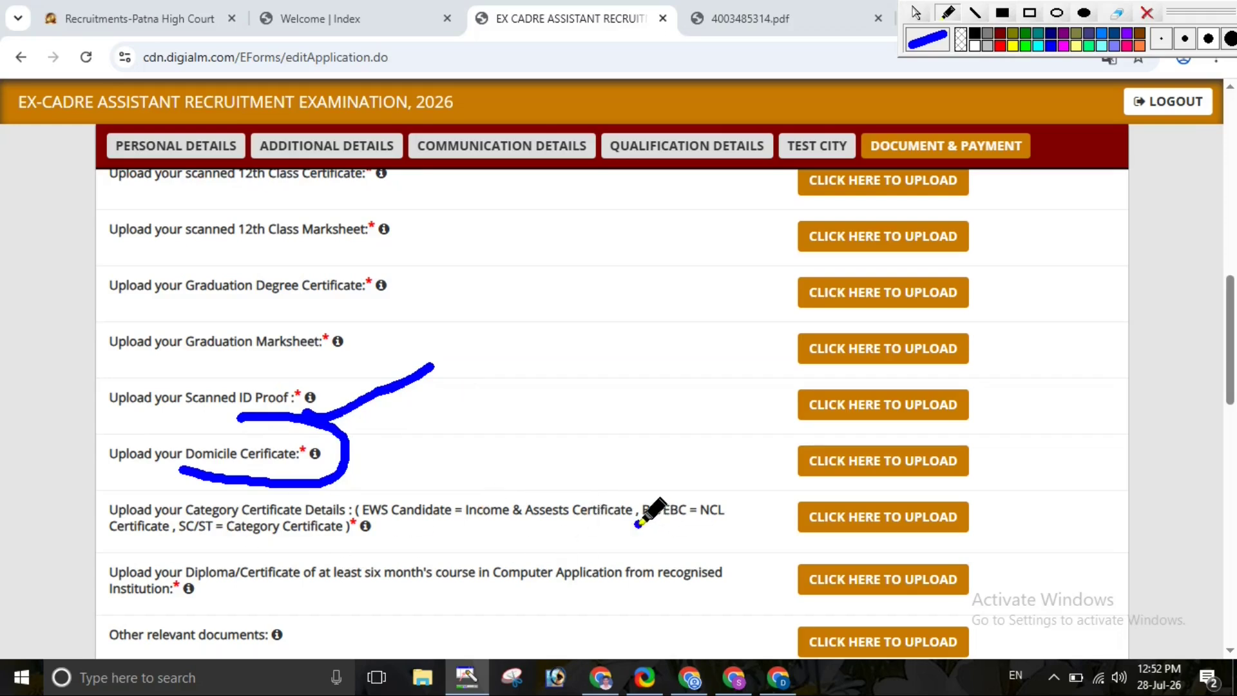
Mark the BC/EBC, NCL and SC/ST category certificate text and the computer diploma upload row in blue, and clear the annotations
drag(637, 526, 738, 527)
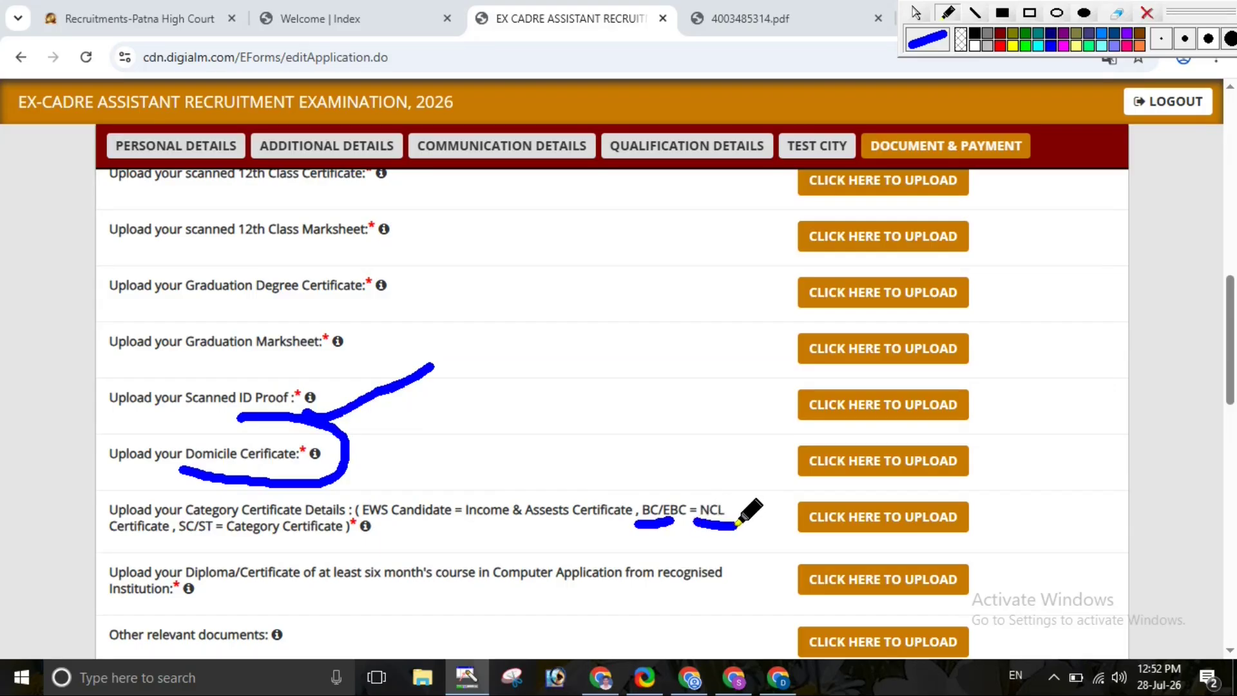
drag(178, 538, 306, 539)
click(238, 536)
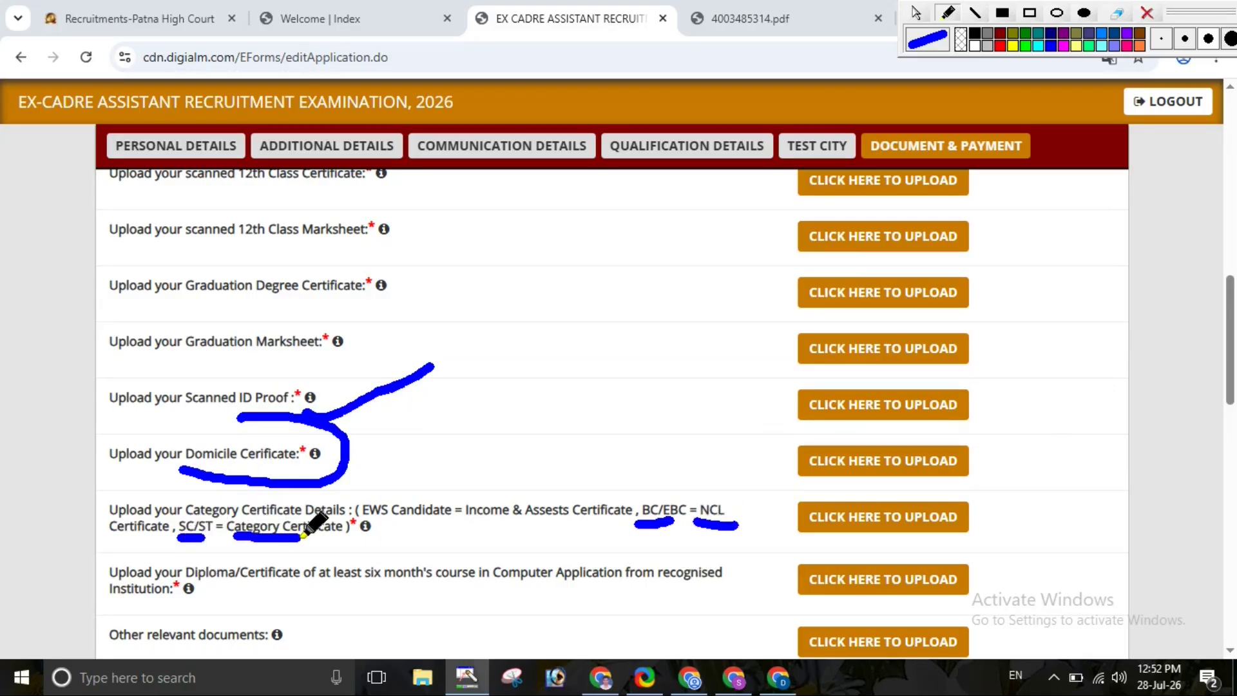
drag(922, 532, 1035, 497)
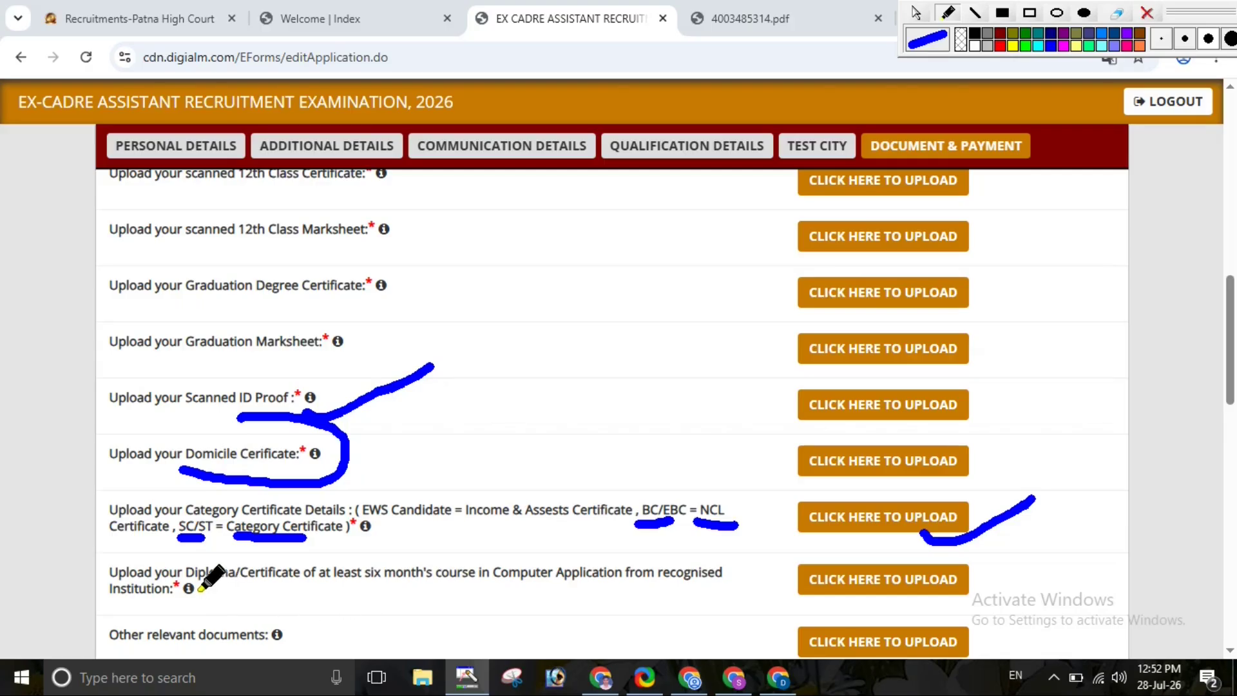
drag(193, 589, 332, 586)
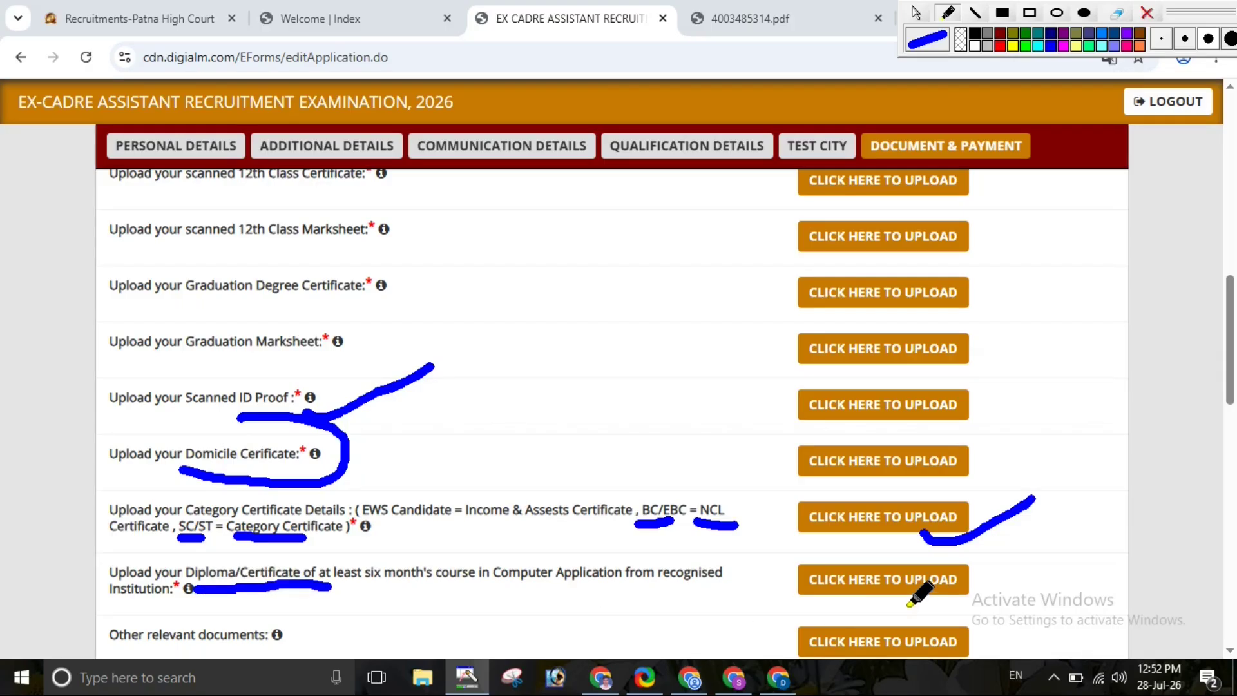
drag(905, 604, 981, 579)
click(1148, 12)
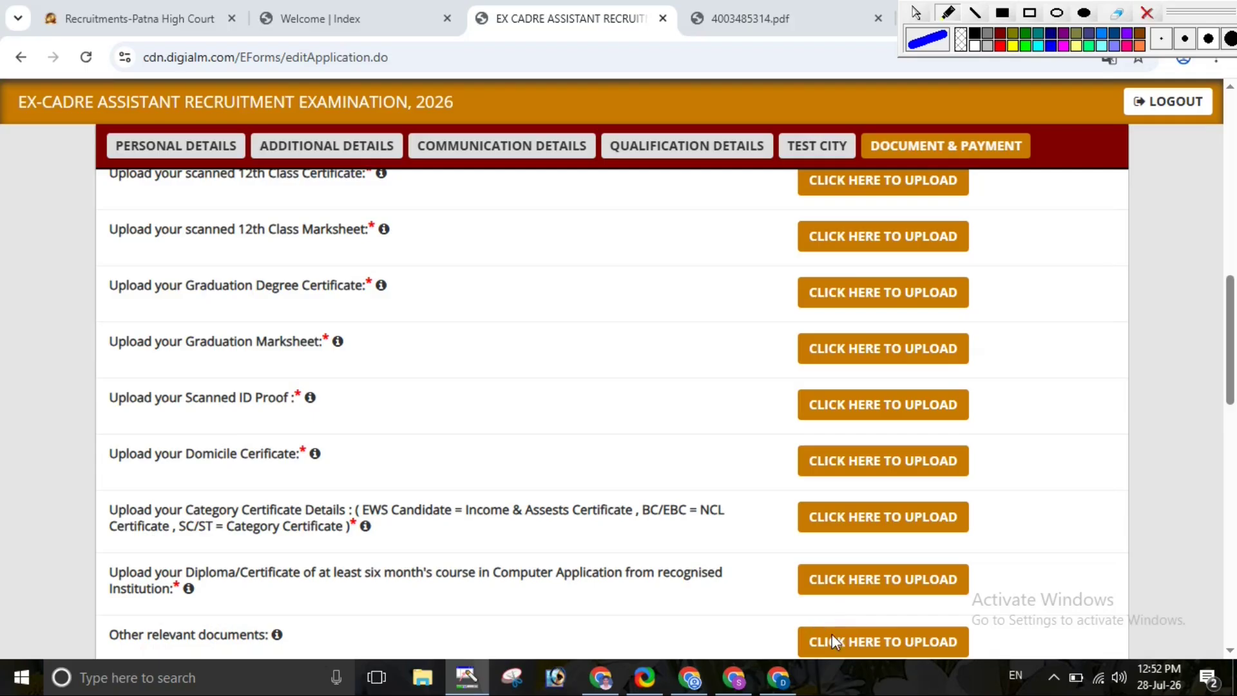
Tick the Other relevant documents row in blue, clear the mark and leave drawing mode
drag(758, 638, 818, 621)
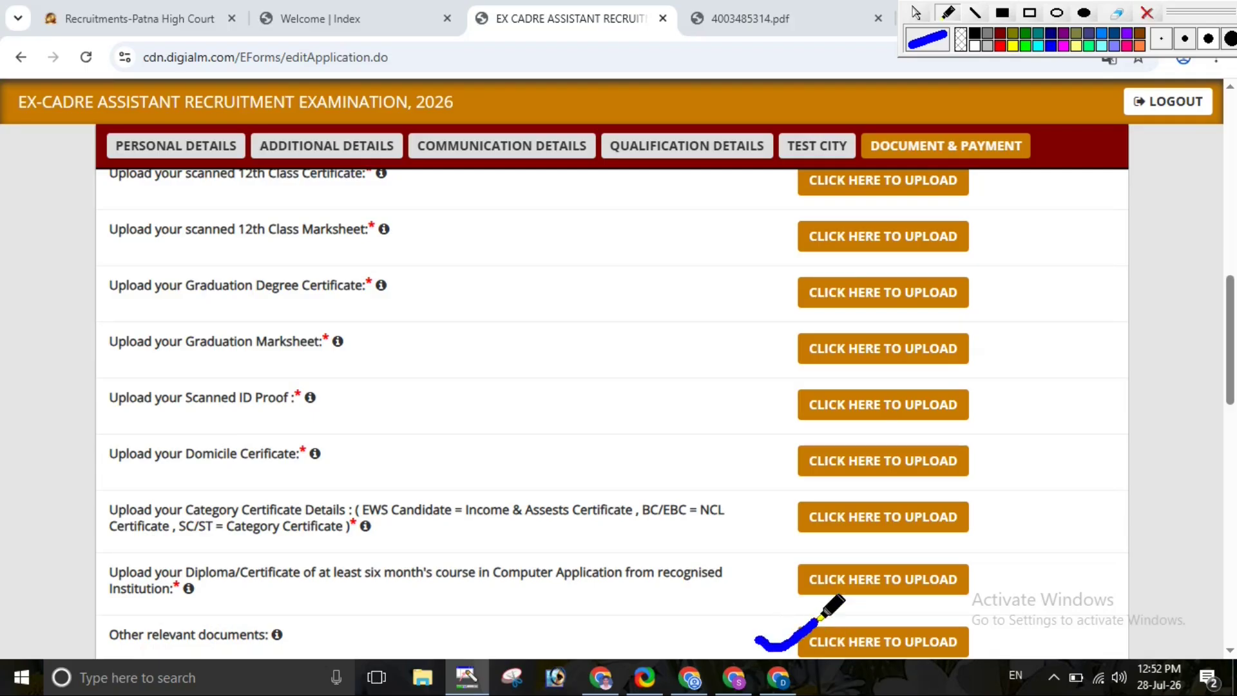
click(1147, 13)
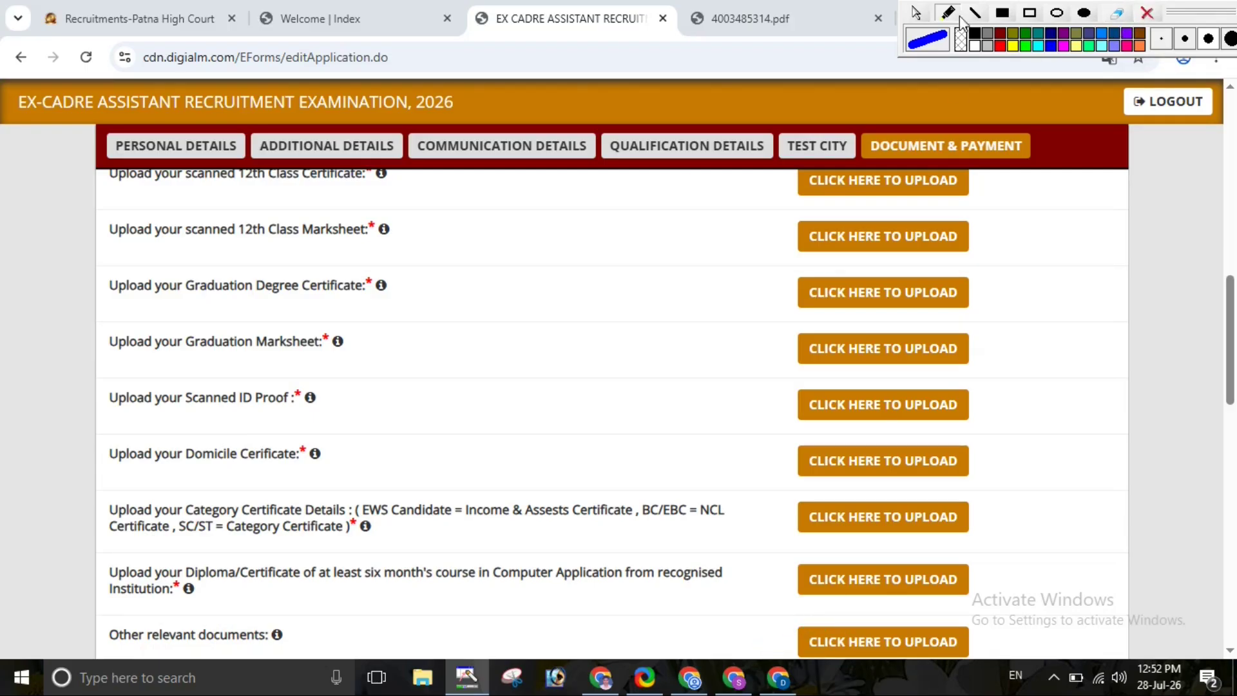
click(916, 13)
Check the permitted file size and formats for the scanned 10th Class Certificate upload
scroll(445, 321, up, 4)
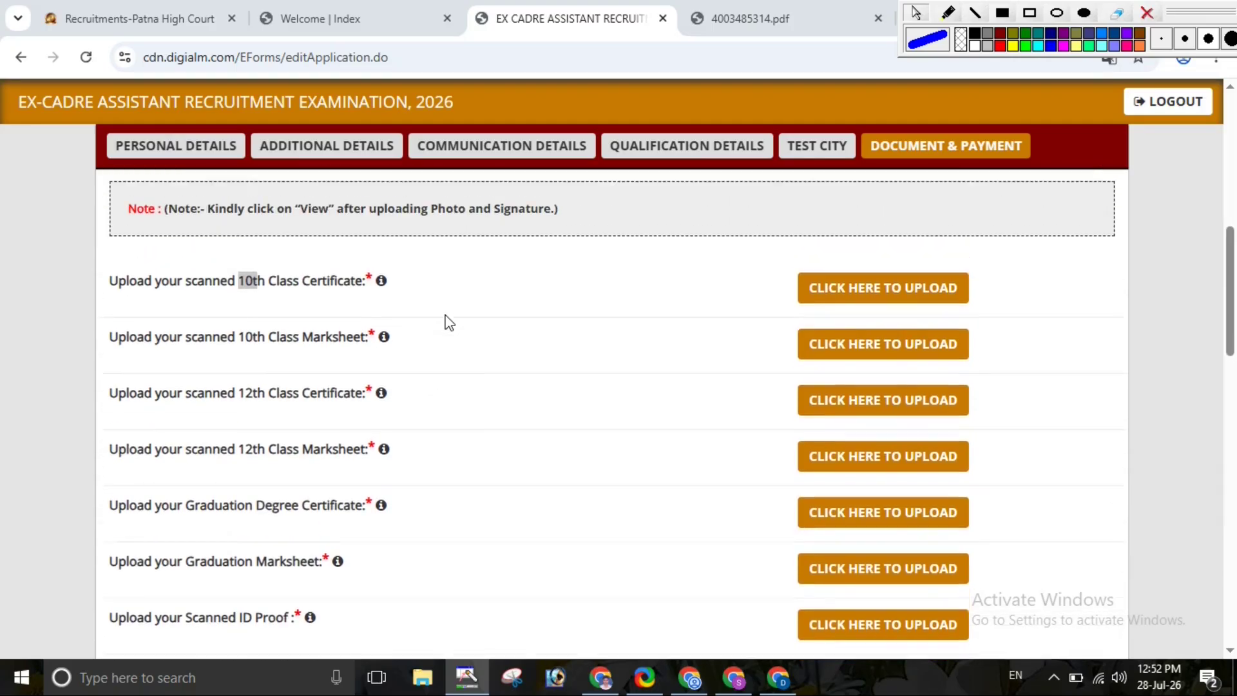
scroll(450, 329, up, 1)
scroll(448, 349, down, 2)
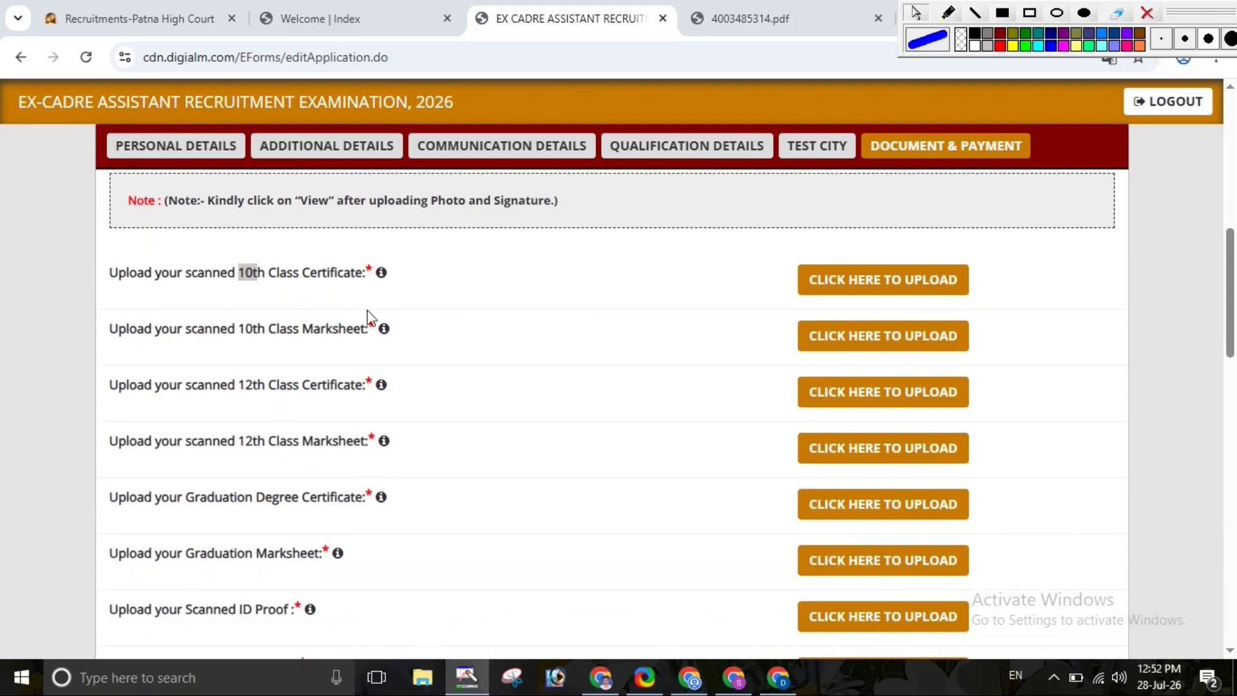
mouse_move(381, 276)
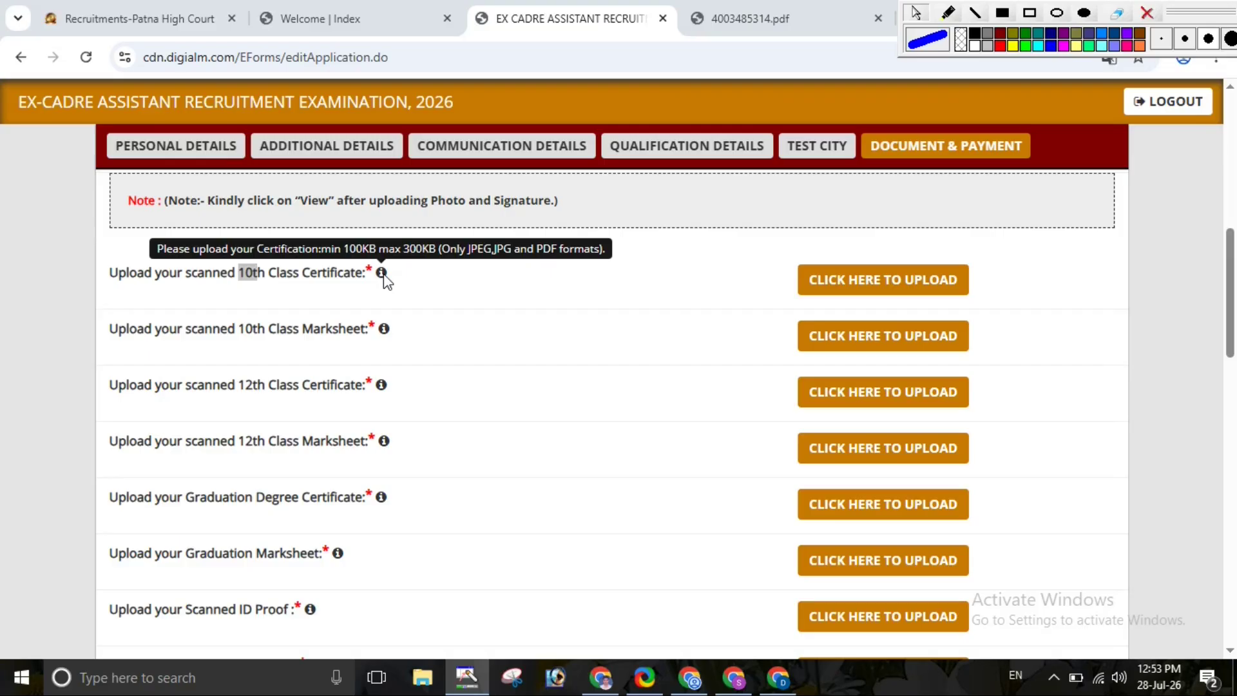
scroll(420, 352, up, 1)
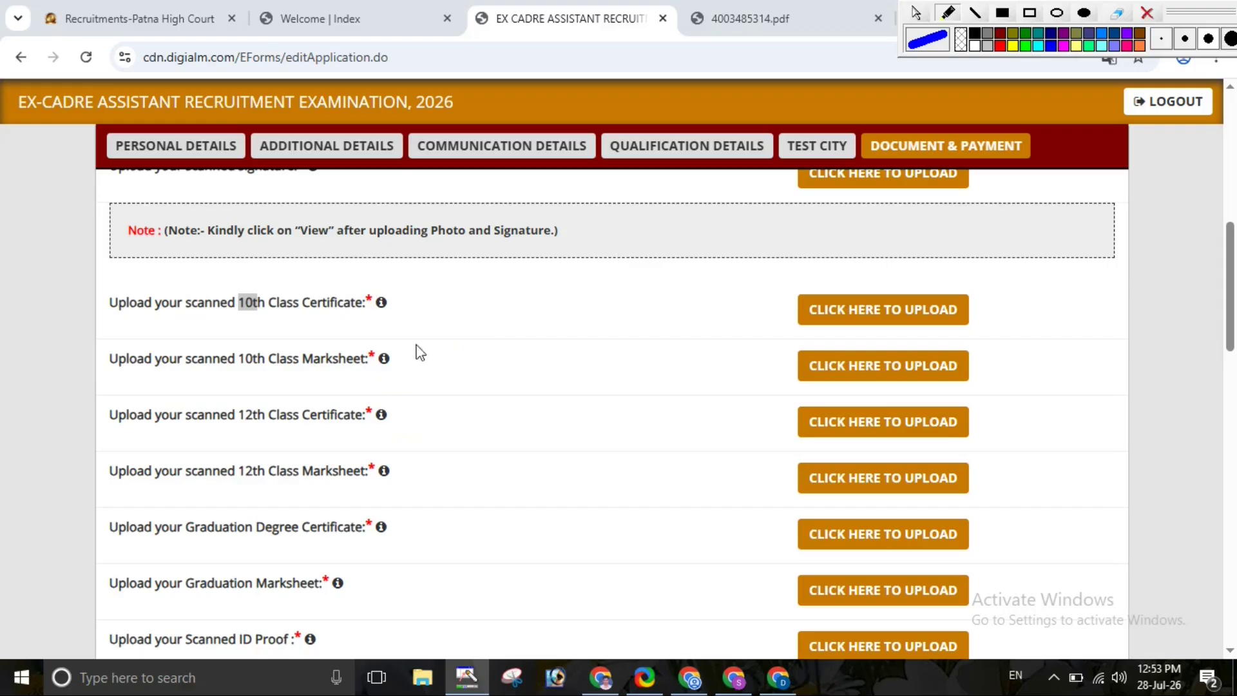
Tick the 10th and 12th class certificate and marksheet rows and the Graduation Degree Certificate row in blue, and clear the marks
drag(384, 317, 507, 276)
drag(369, 377, 464, 348)
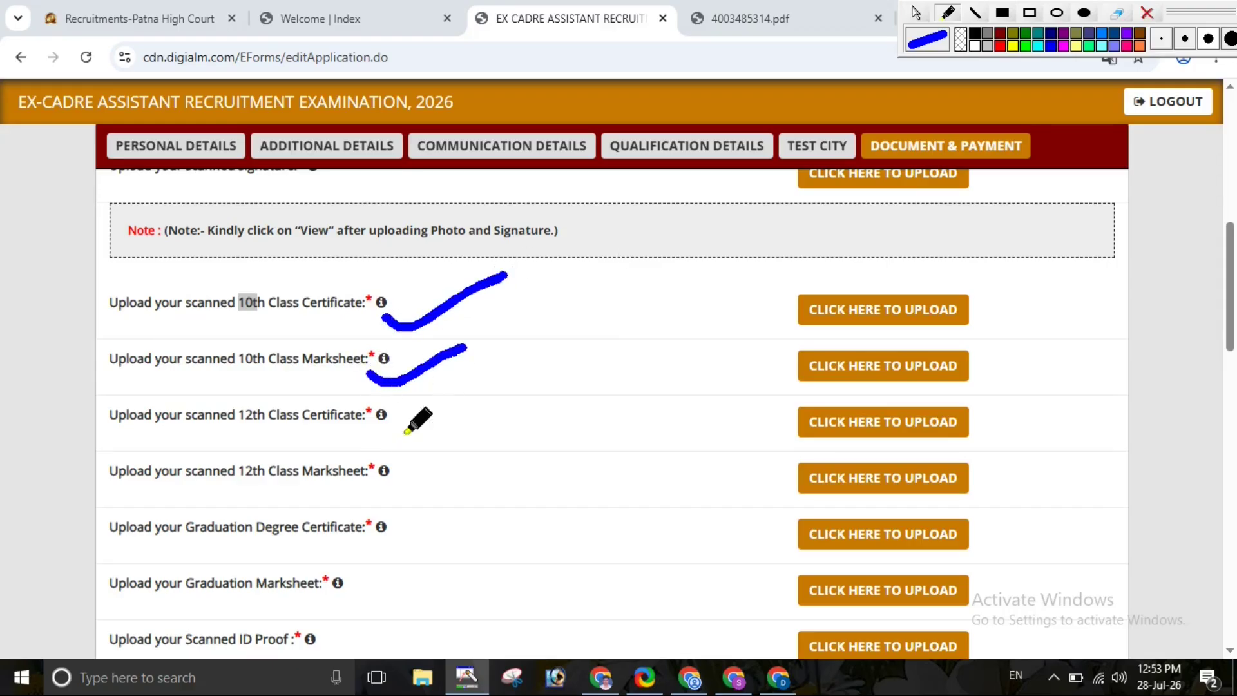
drag(391, 441, 473, 400)
drag(379, 488, 462, 445)
drag(348, 549, 380, 539)
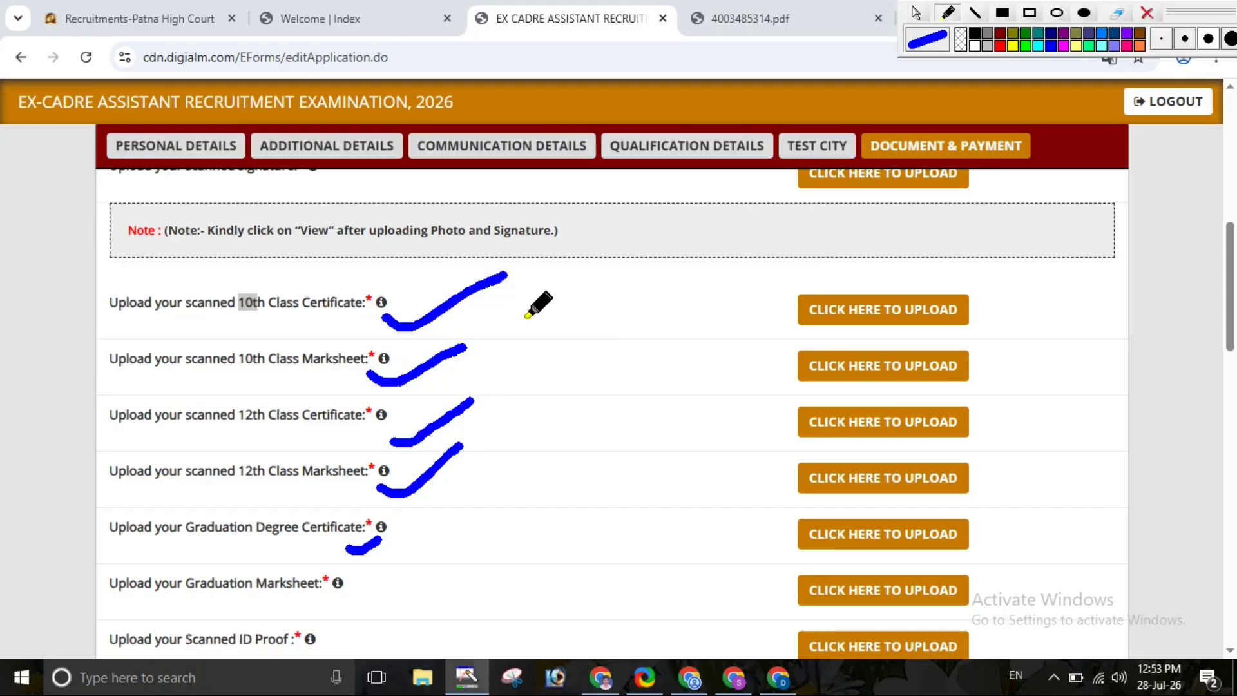
click(1148, 13)
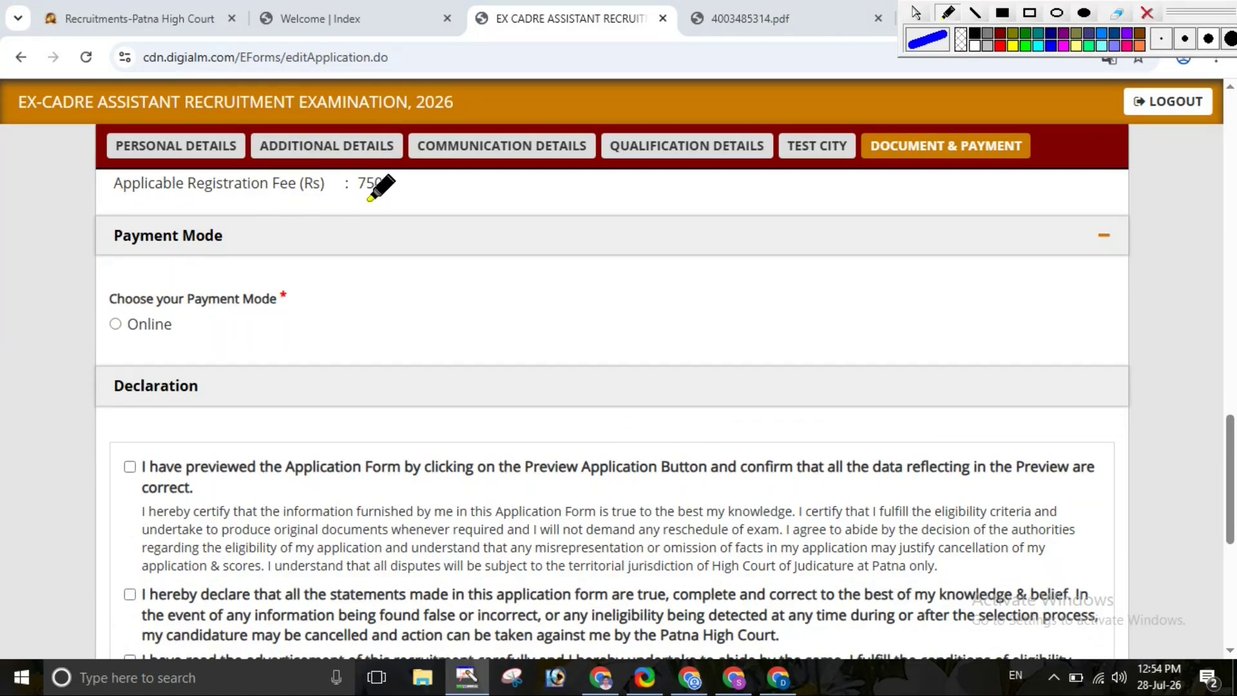
Tick the applicable registration fee and circle the Online payment option in blue, clear the marks and leave drawing mode
mouse_move(370, 198)
mouse_down()
mouse_move(387, 210)
mouse_move(412, 189)
mouse_up()
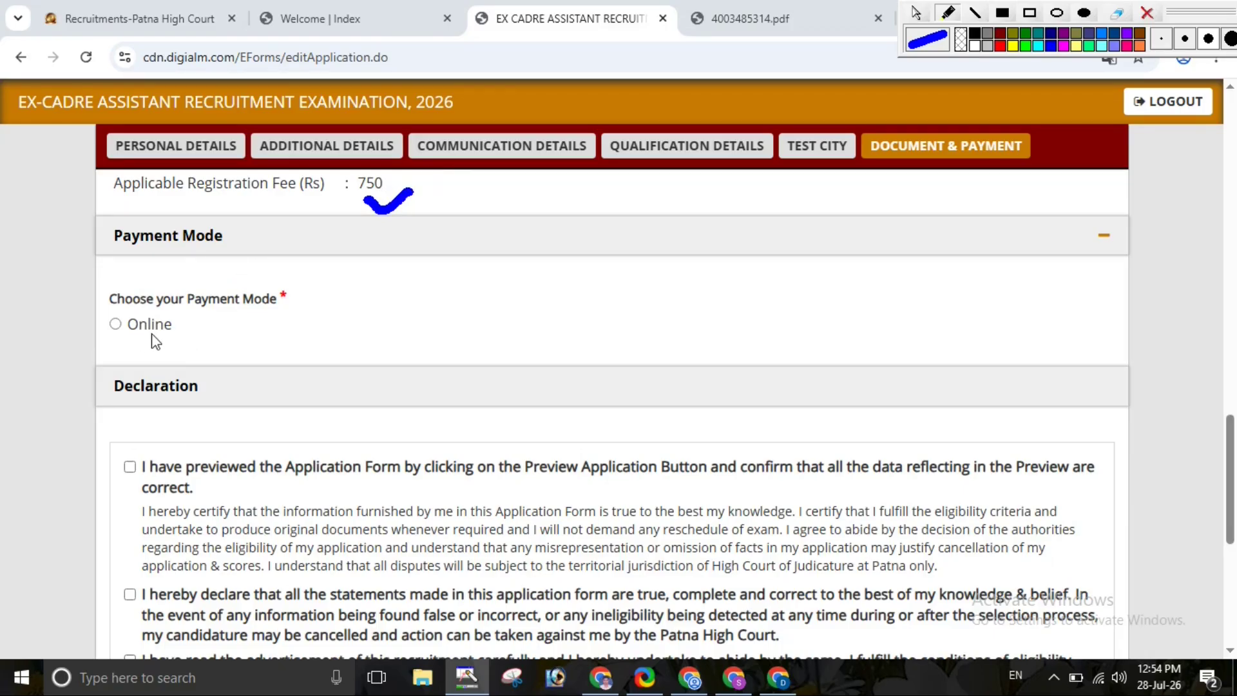
mouse_move(113, 311)
mouse_down()
mouse_move(93, 315)
mouse_move(121, 347)
mouse_move(189, 303)
mouse_move(108, 302)
mouse_up()
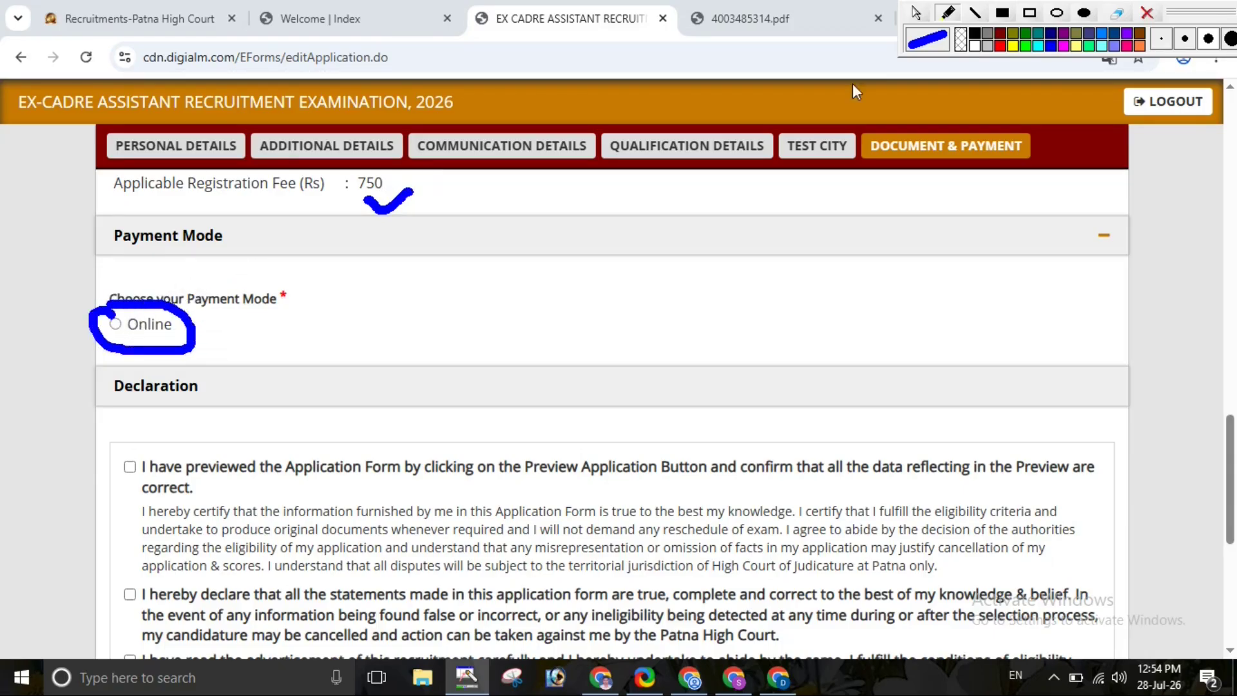
click(1142, 14)
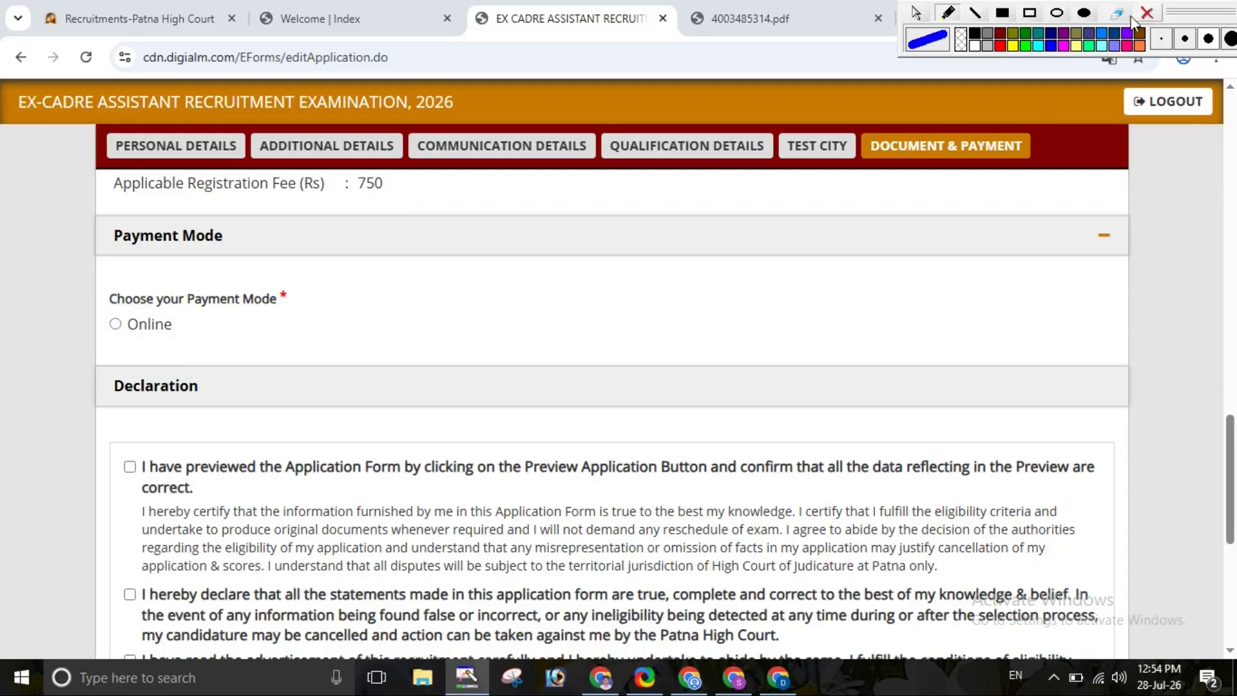
click(916, 13)
Choose Online as the payment mode and look through the declaration statements down to the captcha and submission options
click(116, 324)
scroll(125, 316, down, 1)
scroll(431, 320, down, 2)
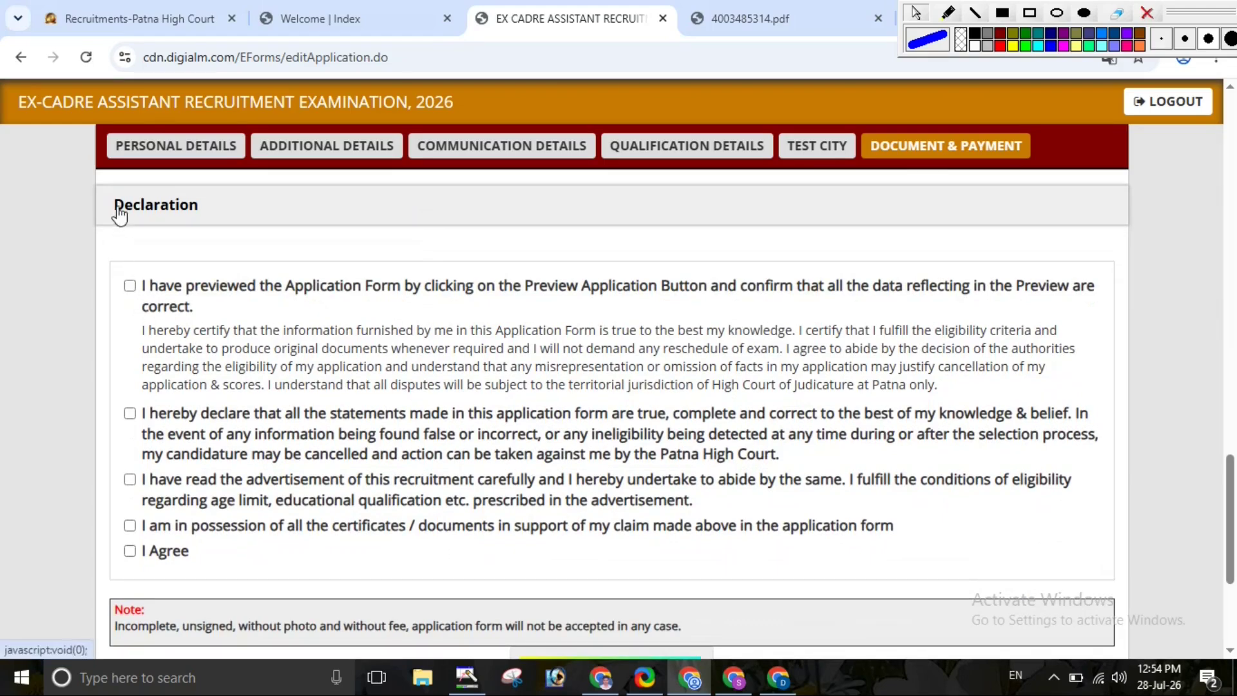
scroll(132, 461, down, 1)
scroll(136, 462, down, 3)
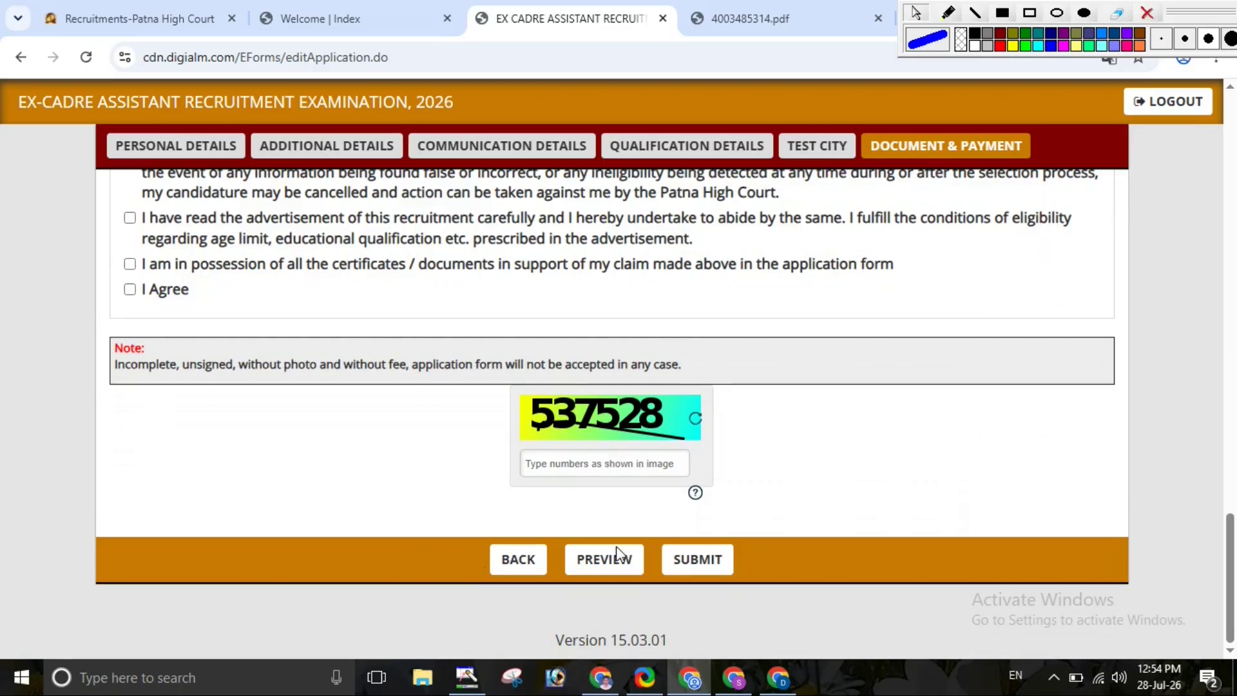
Circle the Preview option in blue and draw tick marks and downward arrows over the declaration statements
click(948, 13)
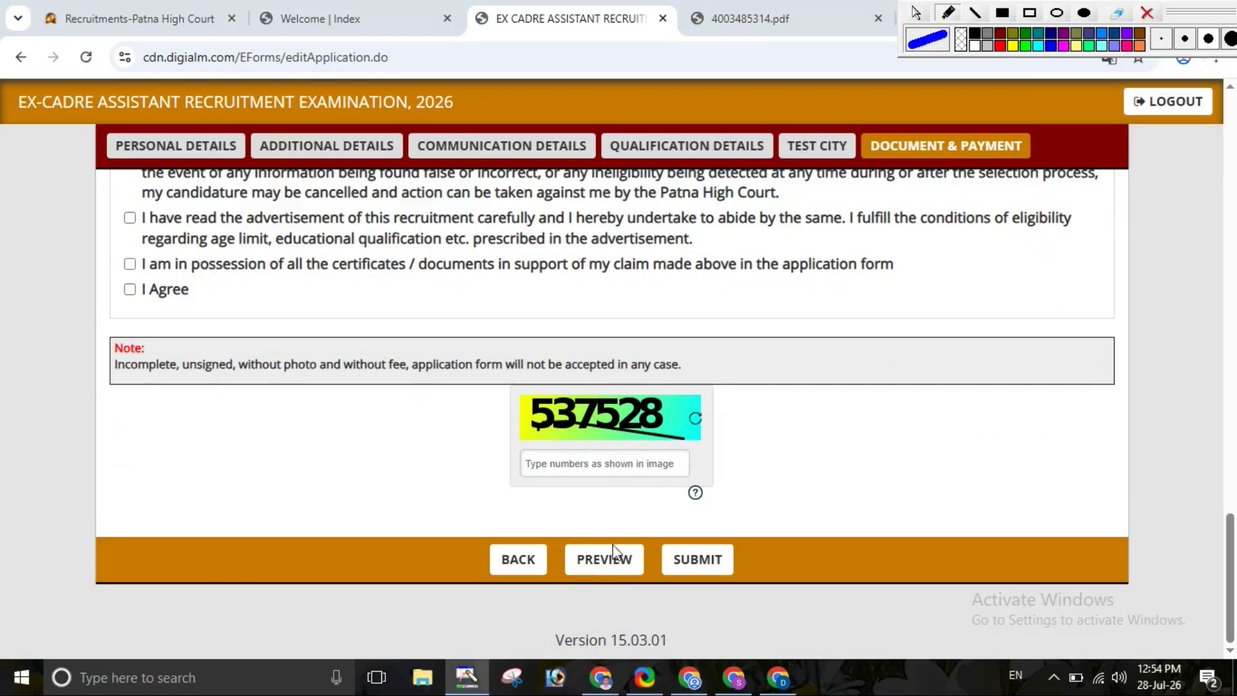
mouse_move(620, 527)
mouse_down()
mouse_move(573, 519)
mouse_move(550, 559)
mouse_move(601, 596)
mouse_move(647, 562)
mouse_move(618, 521)
mouse_up()
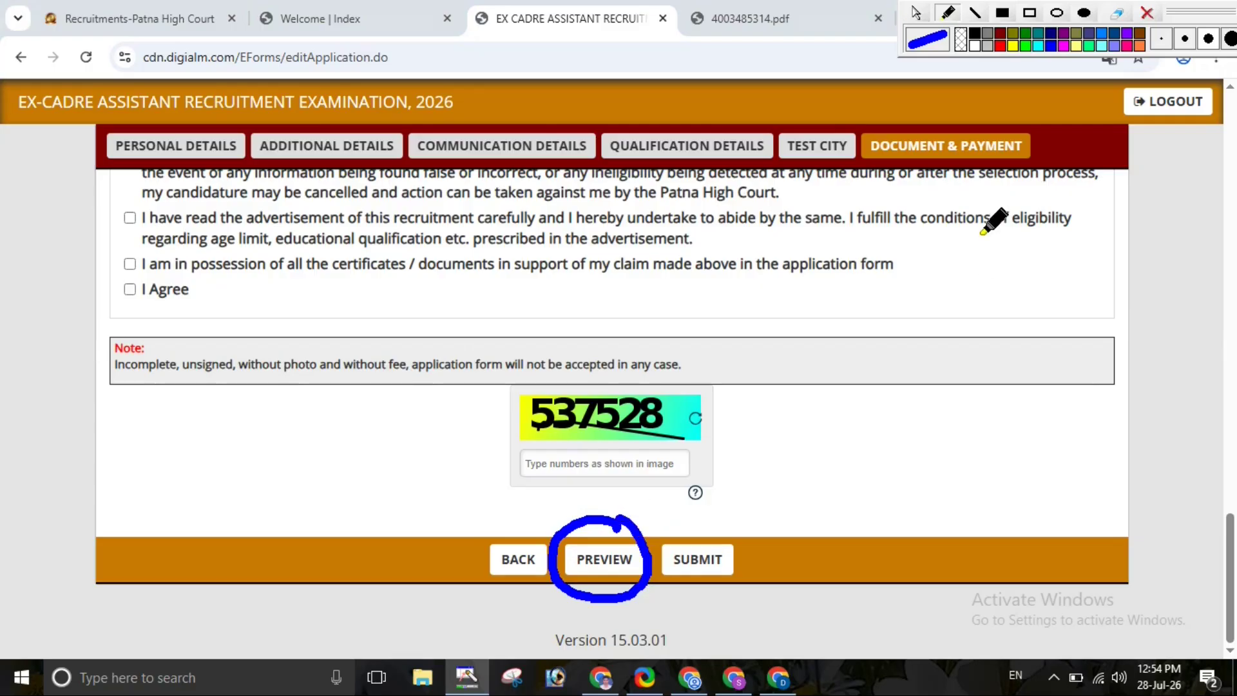
mouse_move(887, 257)
mouse_down()
mouse_move(897, 273)
mouse_move(991, 205)
mouse_move(1021, 345)
mouse_up()
mouse_move(1021, 211)
mouse_down()
mouse_move(1047, 289)
mouse_move(1041, 345)
mouse_up()
drag(1070, 299, 1043, 348)
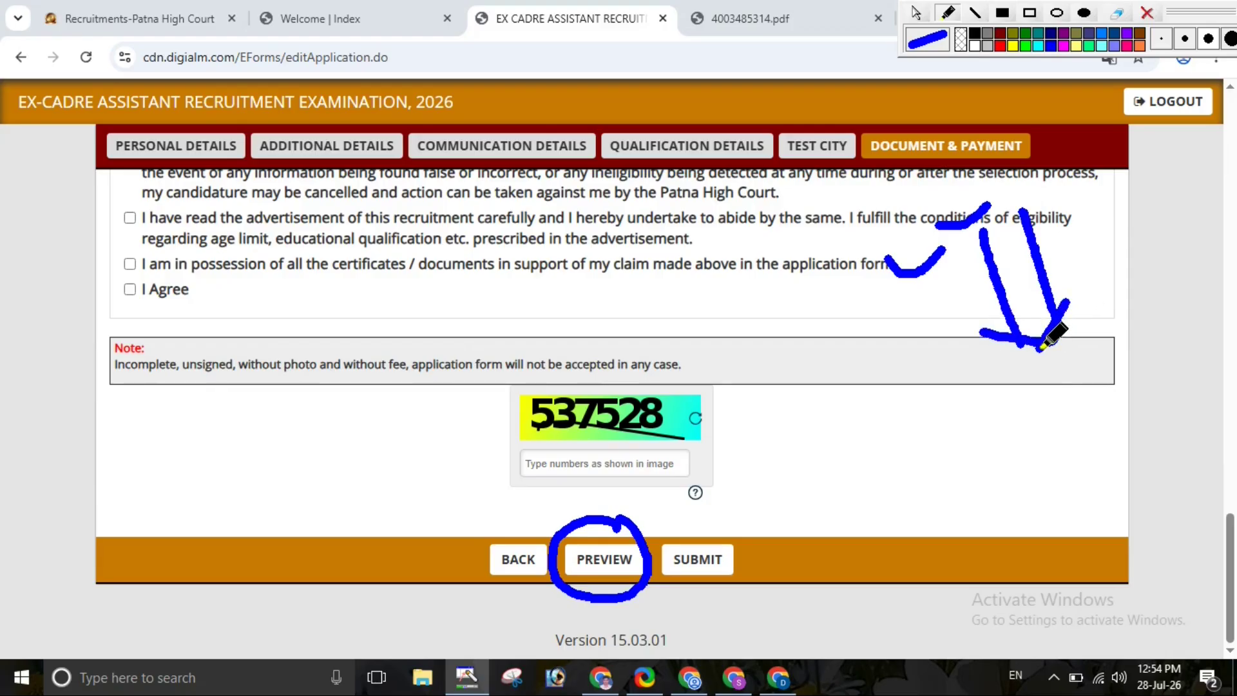